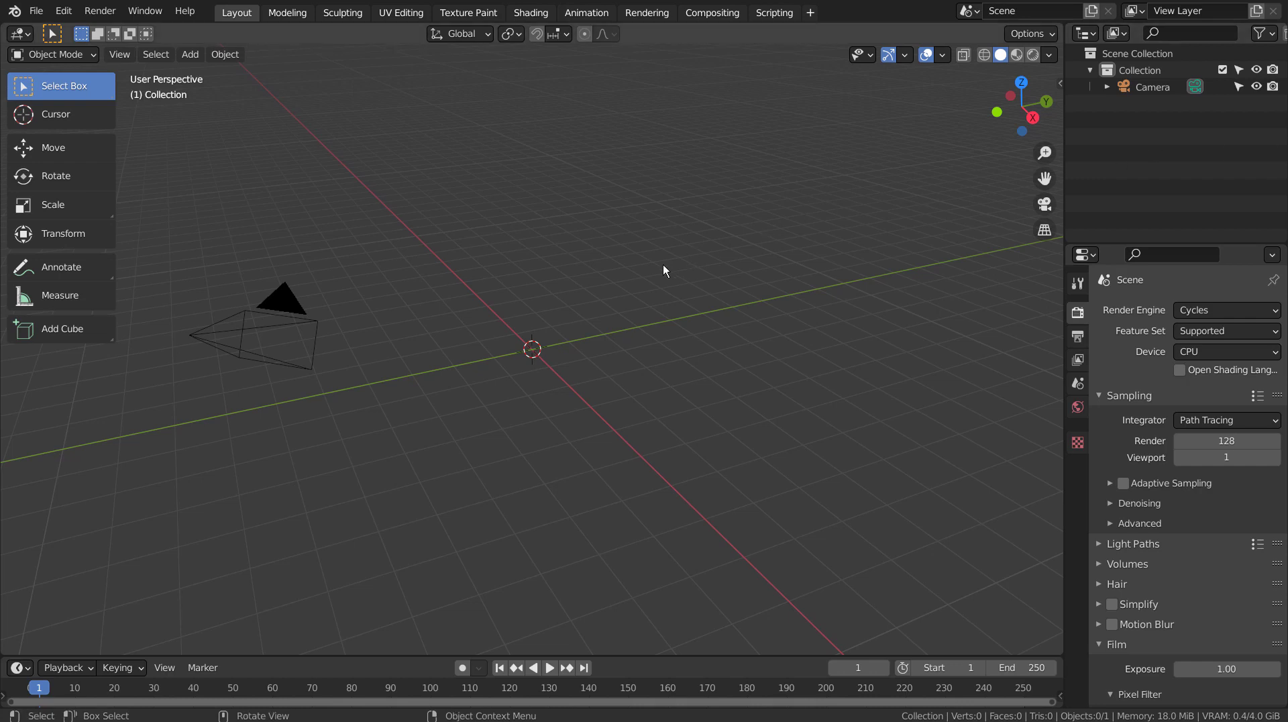
Step: Add a UV sphere at the scene centre with level-1 subdivision (Ctrl+1) and smooth shading
{"action": "left_click", "coordinate": [664, 266]}
{"action": "key", "text": "shift+a"}
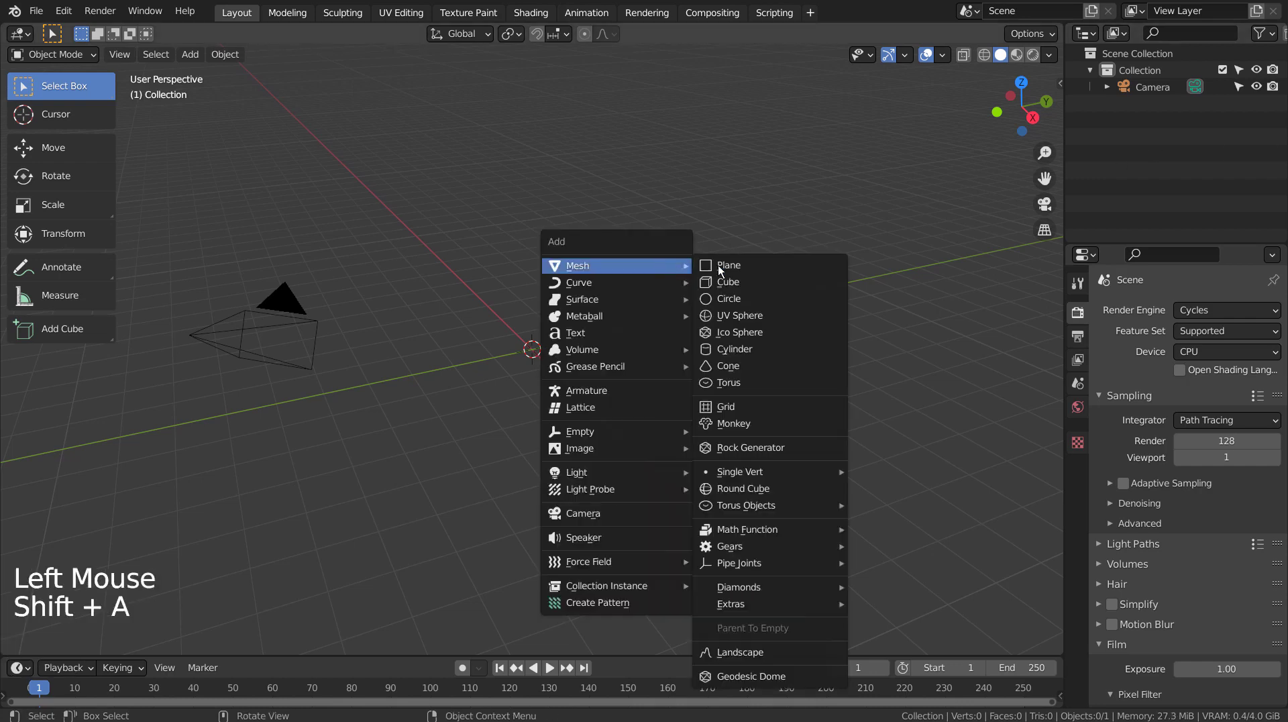
{"action": "left_click", "coordinate": [786, 318]}
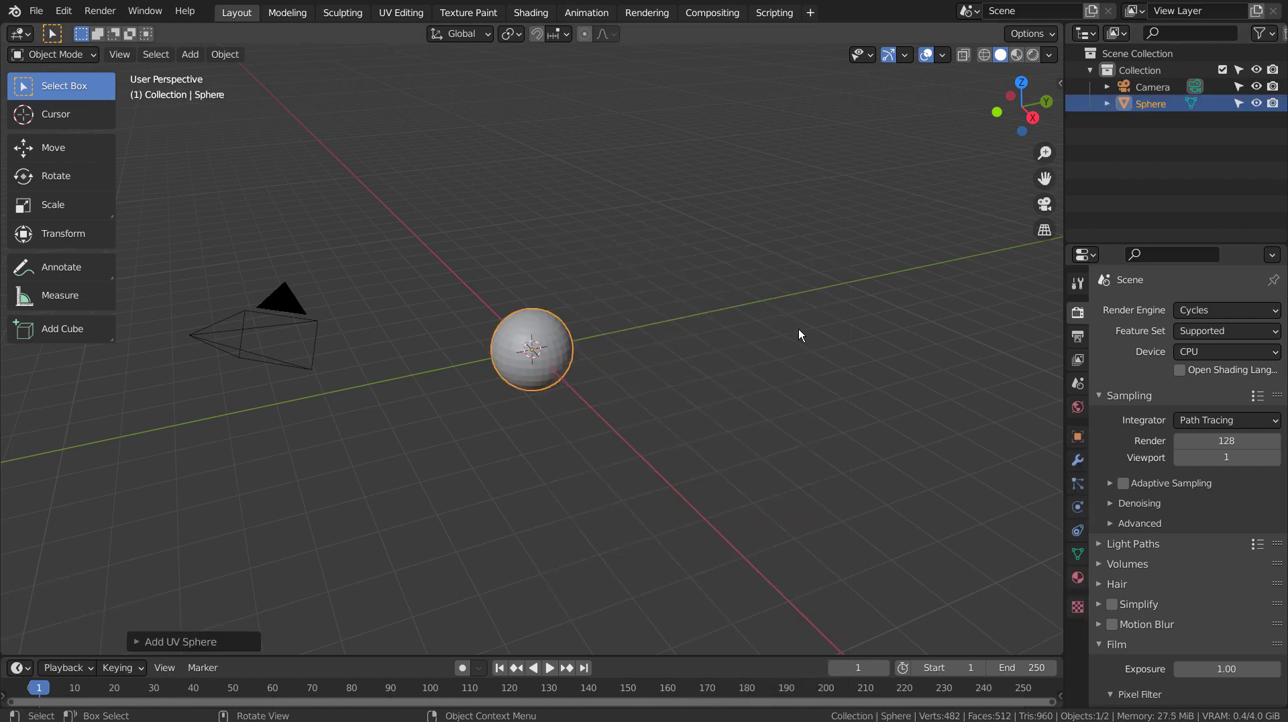
{"action": "scroll", "coordinate": [668, 362], "scroll_direction": "up", "scroll_amount": 5}
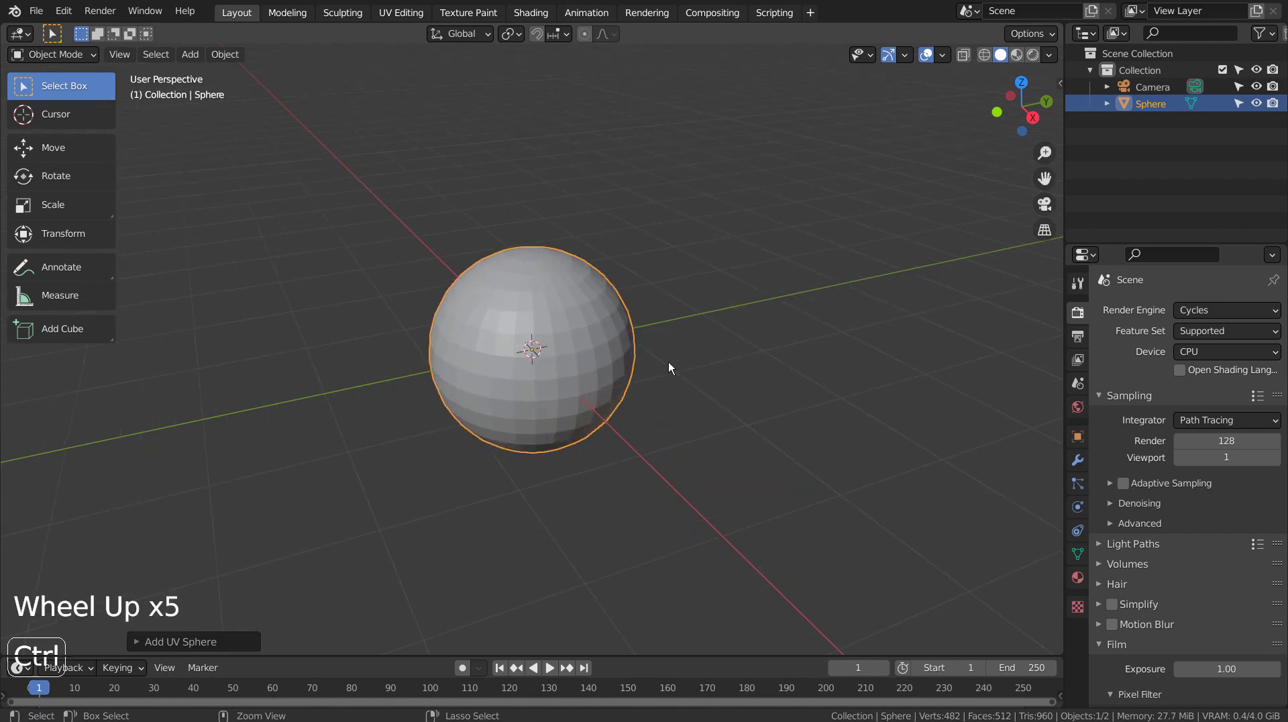
{"action": "key", "text": "ctrl+1"}
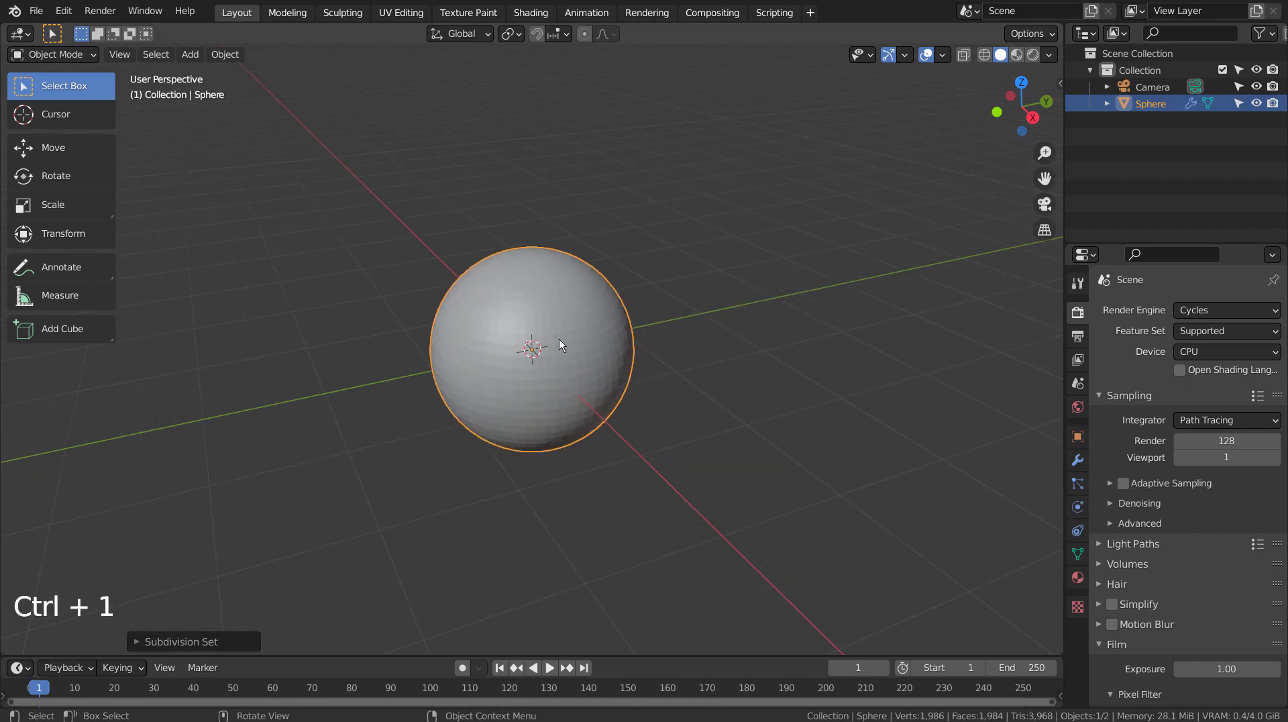
{"action": "right_click", "coordinate": [558, 340]}
{"action": "left_click", "coordinate": [558, 340]}
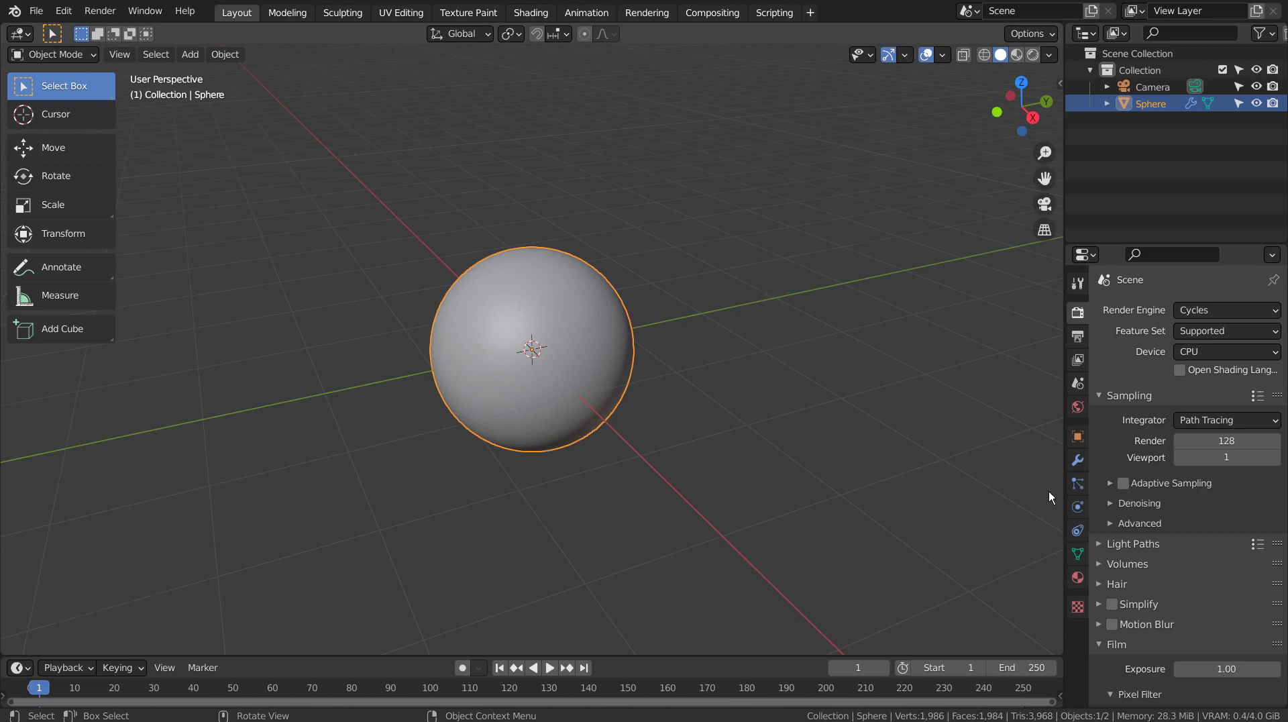
Step: Create a new material on the sphere with an Emission surface at Strength 15
{"action": "left_click", "coordinate": [1077, 577]}
{"action": "left_click", "coordinate": [1174, 362]}
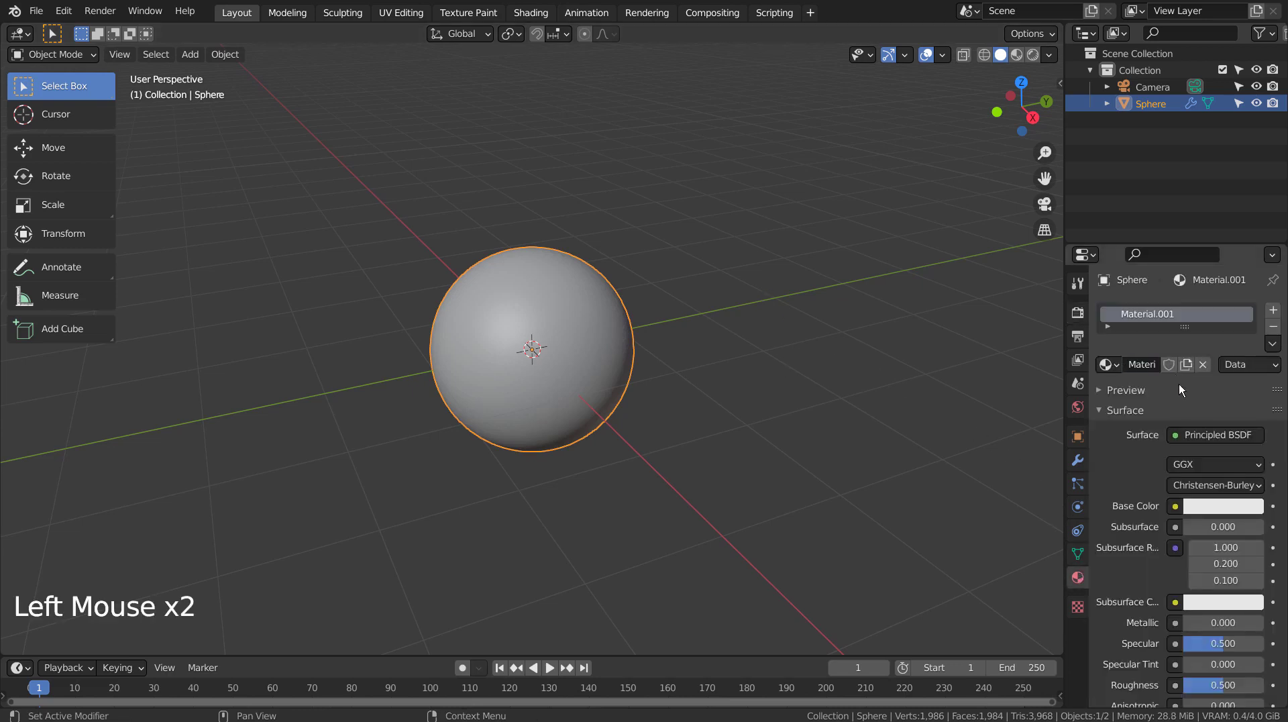
{"action": "left_click_drag", "start_coordinate": [1194, 433], "coordinate": [1126, 126]}
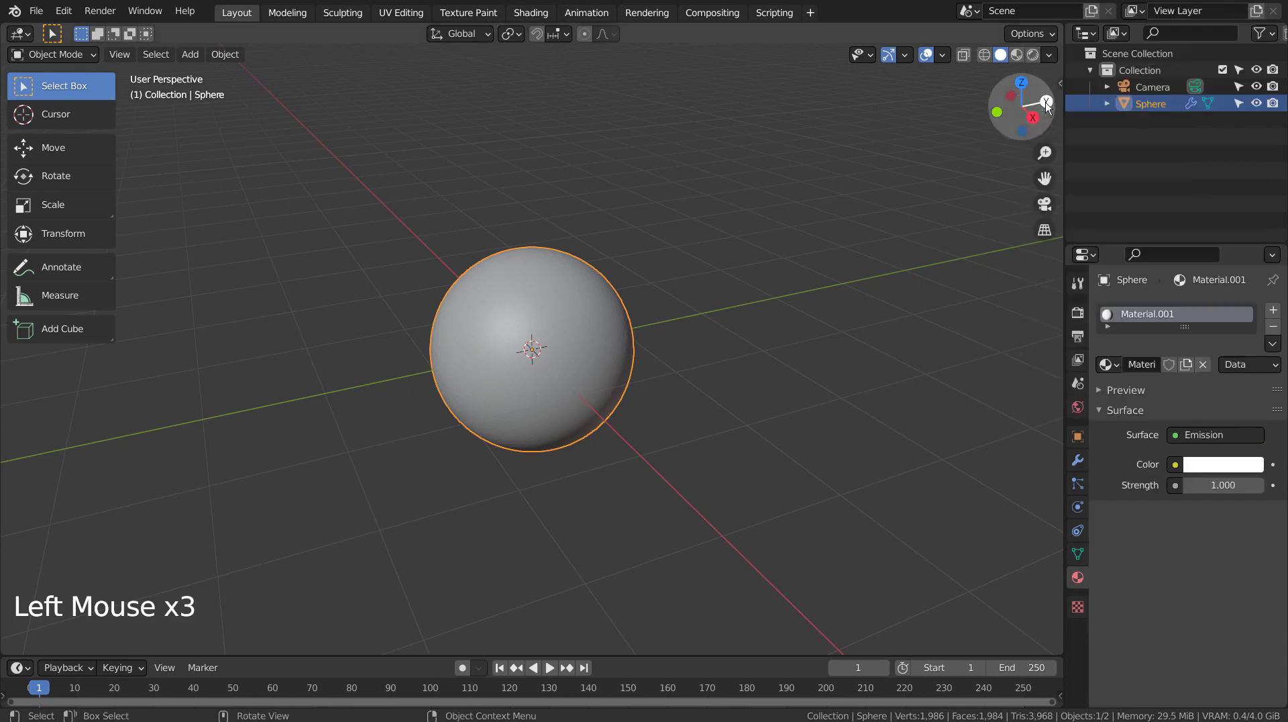
{"action": "left_click", "coordinate": [1224, 485]}
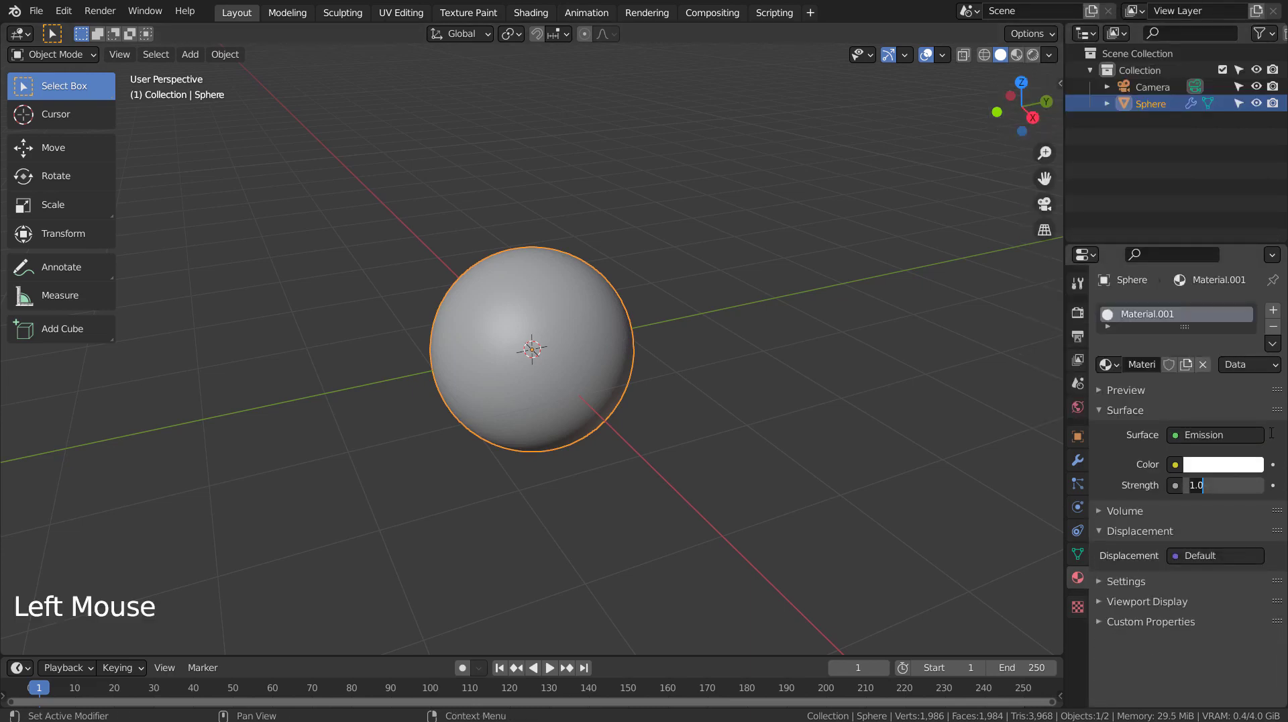
{"action": "type", "text": "15"}
{"action": "key", "text": "Return"}
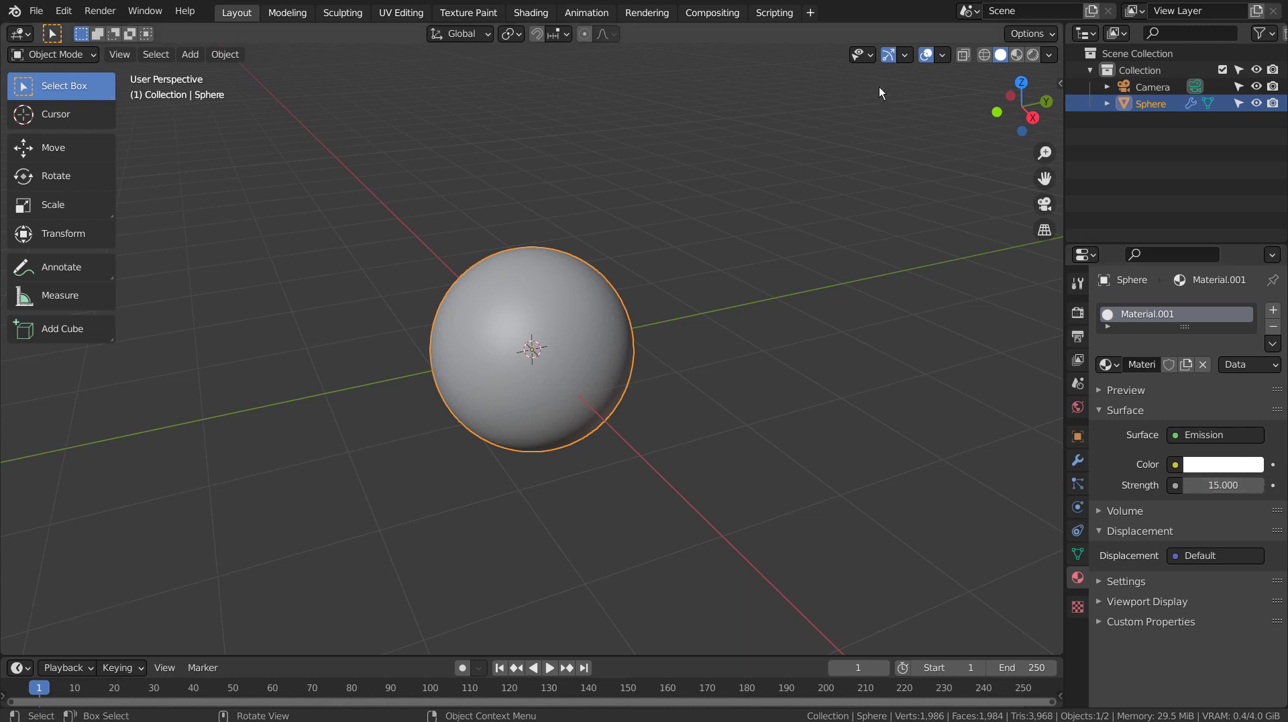
Step: Set render Resolution % to 25 and run an F12 test render of the glowing sphere
{"action": "left_click", "coordinate": [1078, 336]}
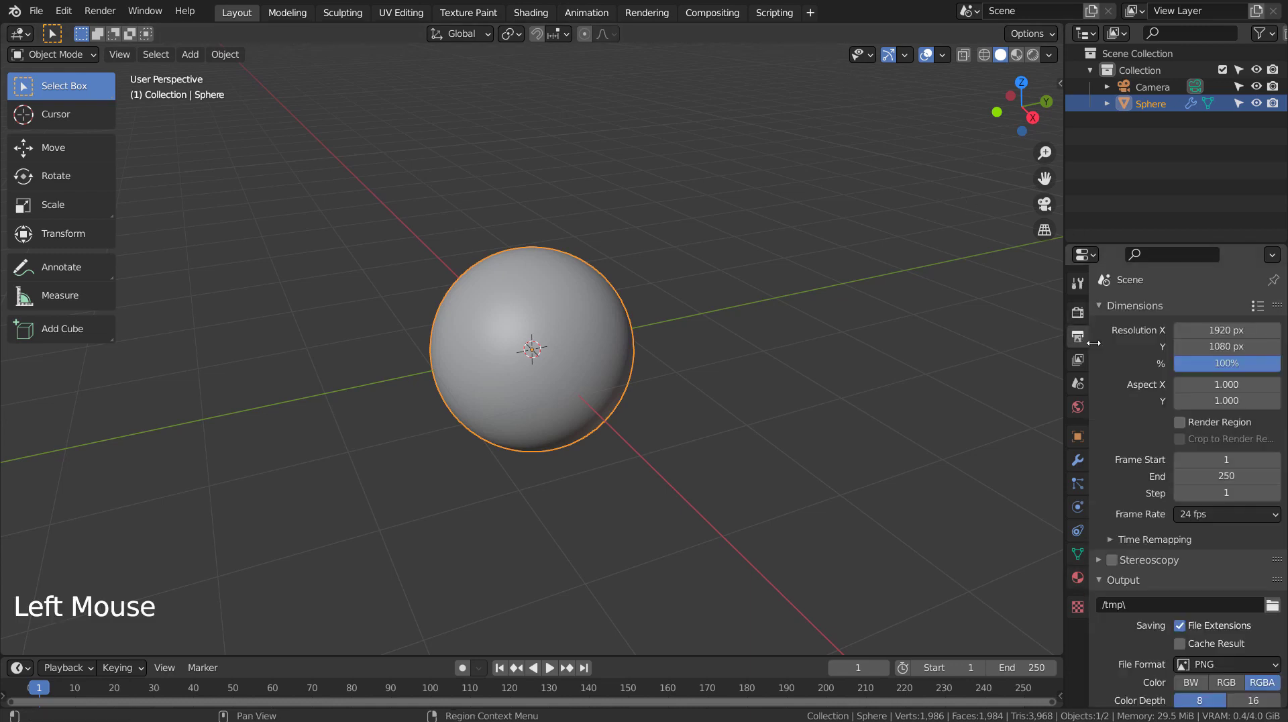
{"action": "left_click", "coordinate": [1226, 363]}
{"action": "type", "text": "25"}
{"action": "key", "text": "Return"}
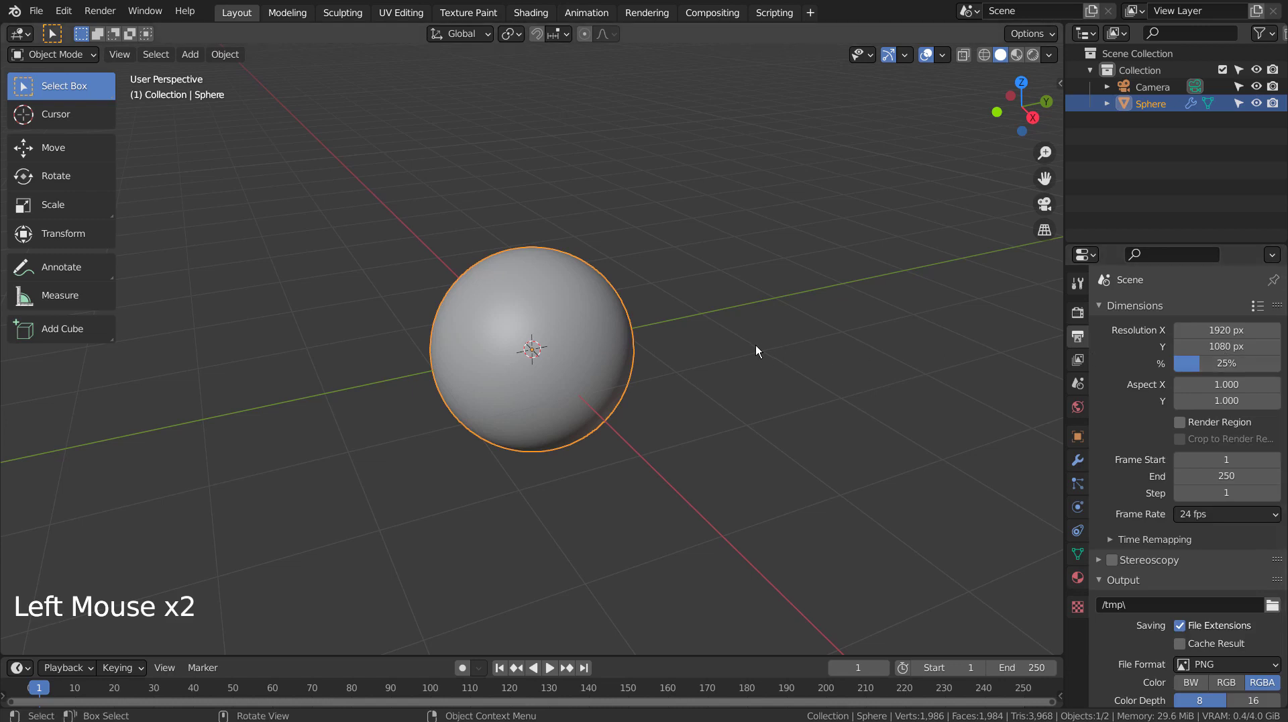
{"action": "key", "text": "F12"}
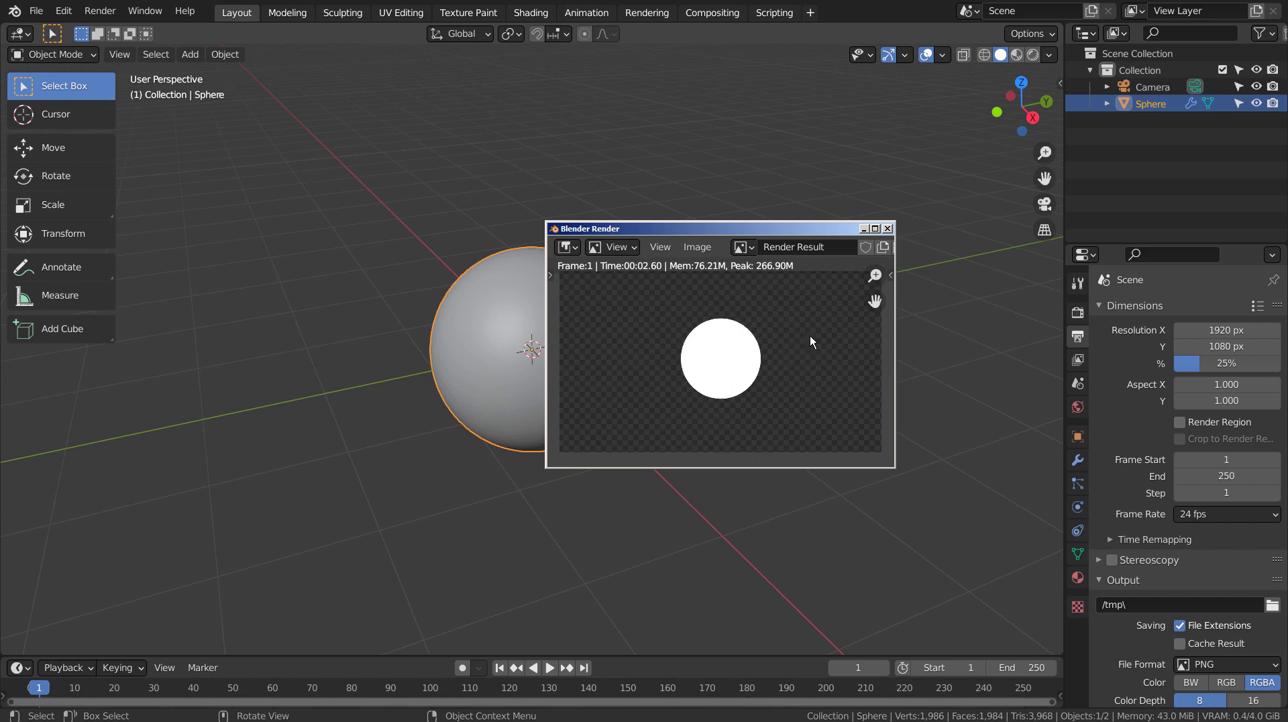
Step: Close the render window, switch to Compositing and move the Denoise node left
{"action": "left_click", "coordinate": [886, 229]}
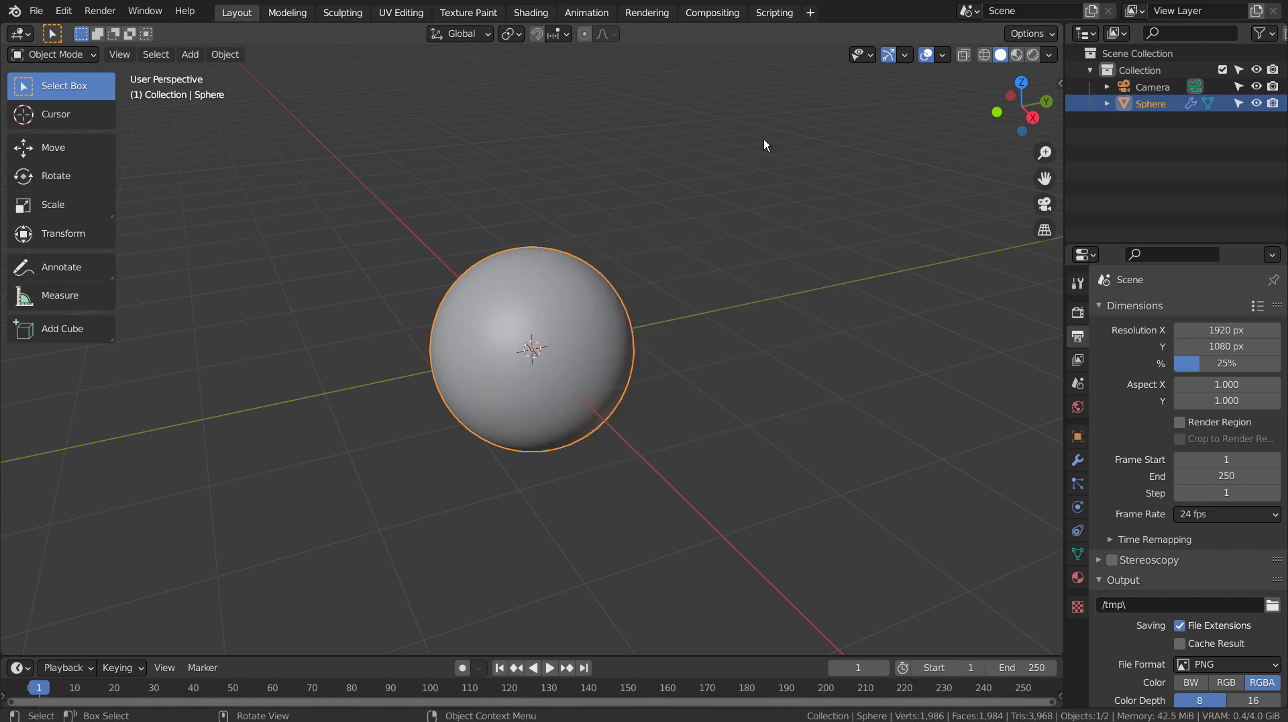
{"action": "left_click", "coordinate": [708, 13]}
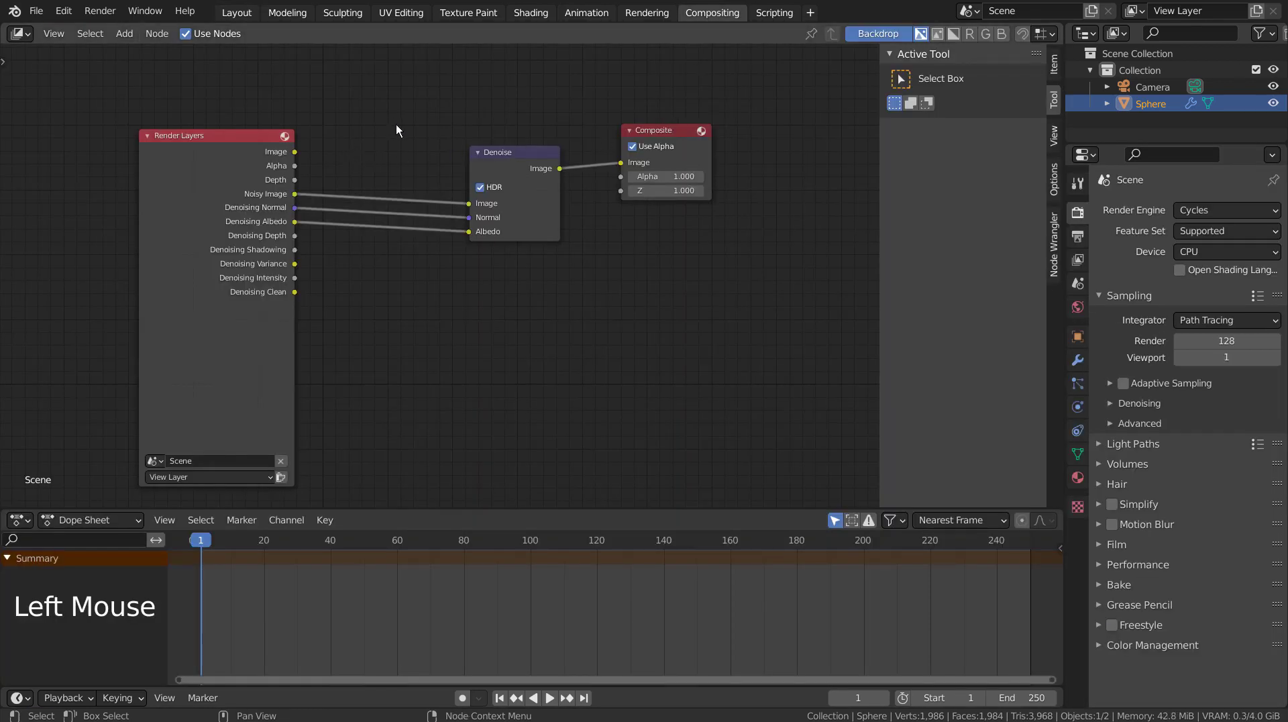
{"action": "left_click_drag", "start_coordinate": [508, 152], "coordinate": [401, 154]}
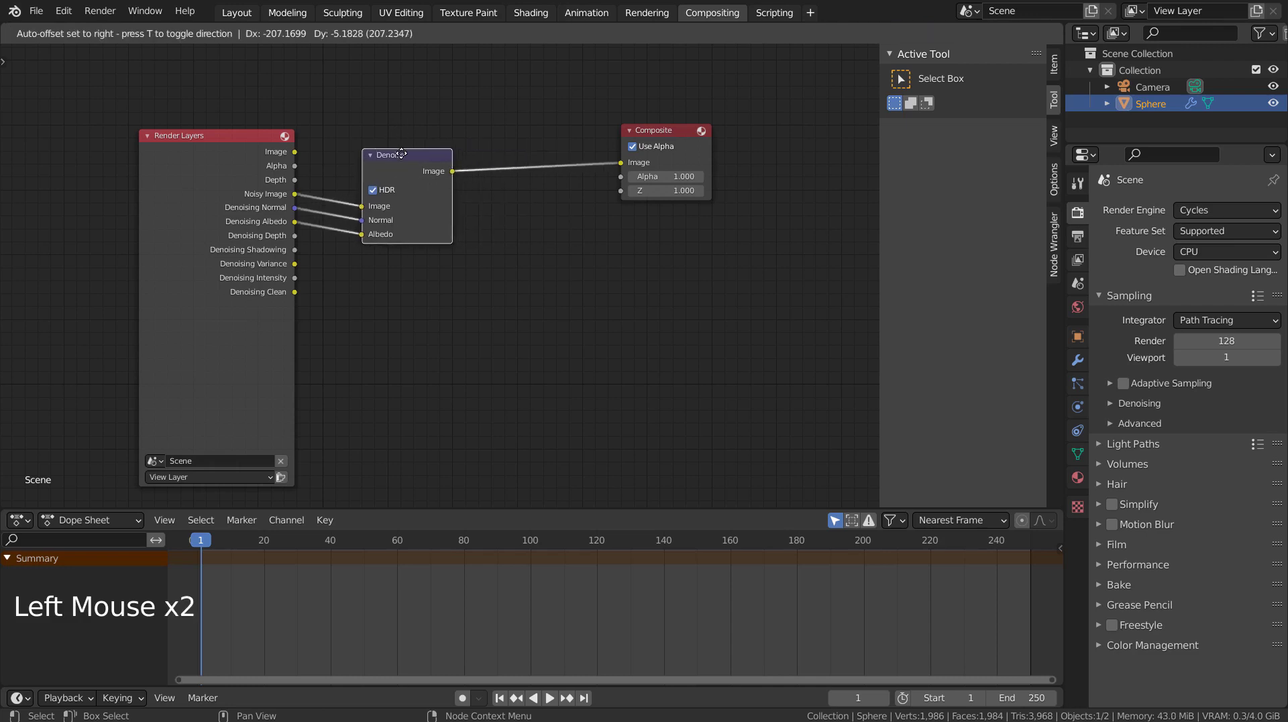
Step: Insert a Glare node between Denoise and Composite and set its type to Fog Glow
{"action": "key", "text": "shift+a"}
{"action": "left_click", "coordinate": [518, 103]}
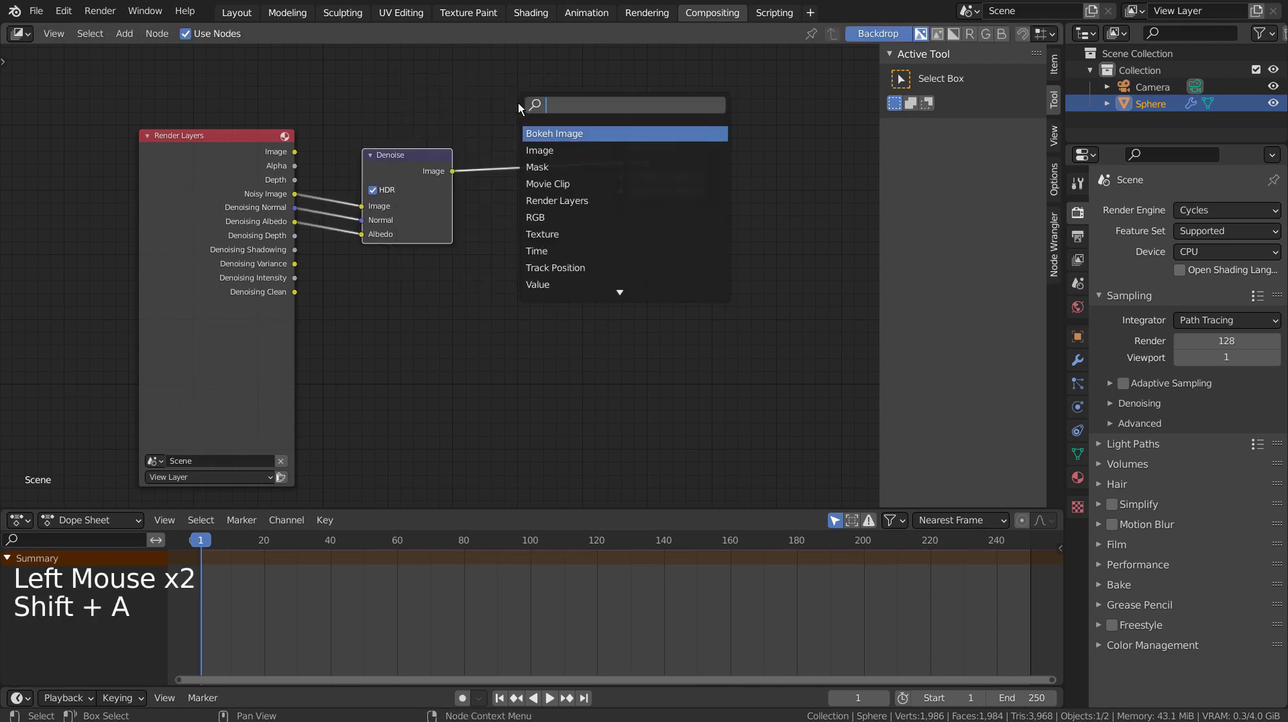
{"action": "type", "text": "g"}
{"action": "left_click", "coordinate": [531, 150]}
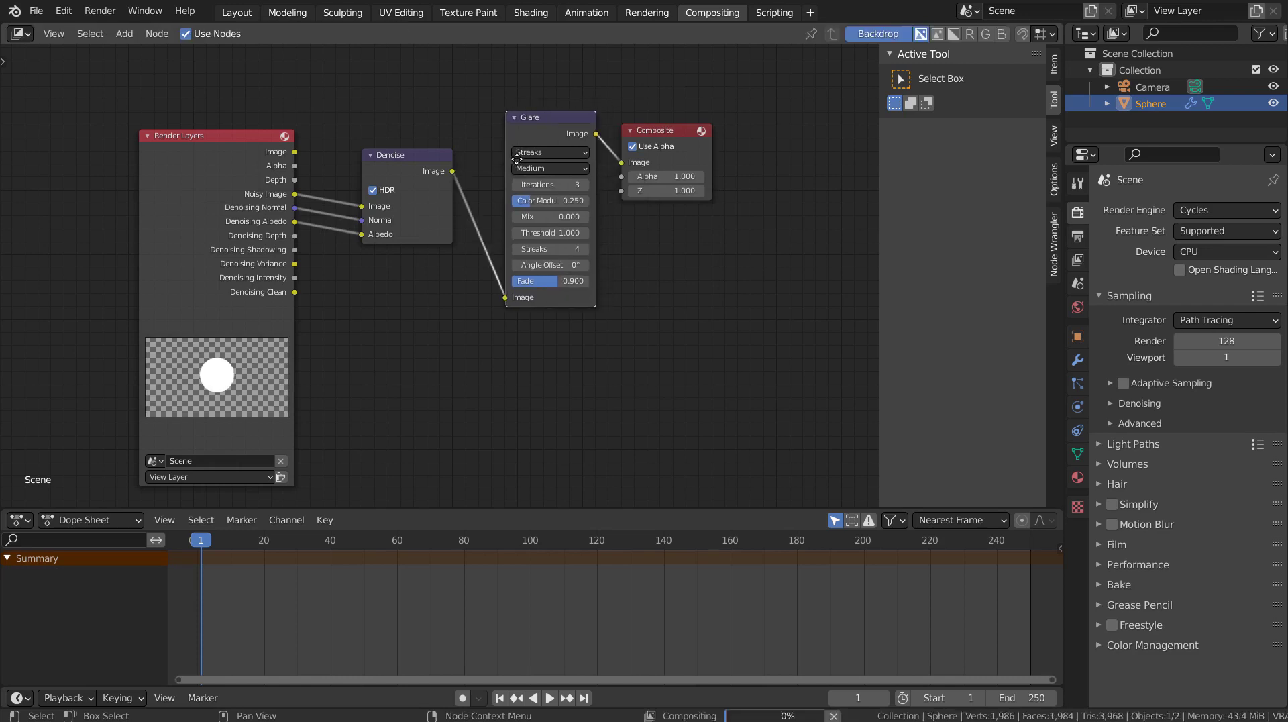
{"action": "left_click", "coordinate": [558, 151]}
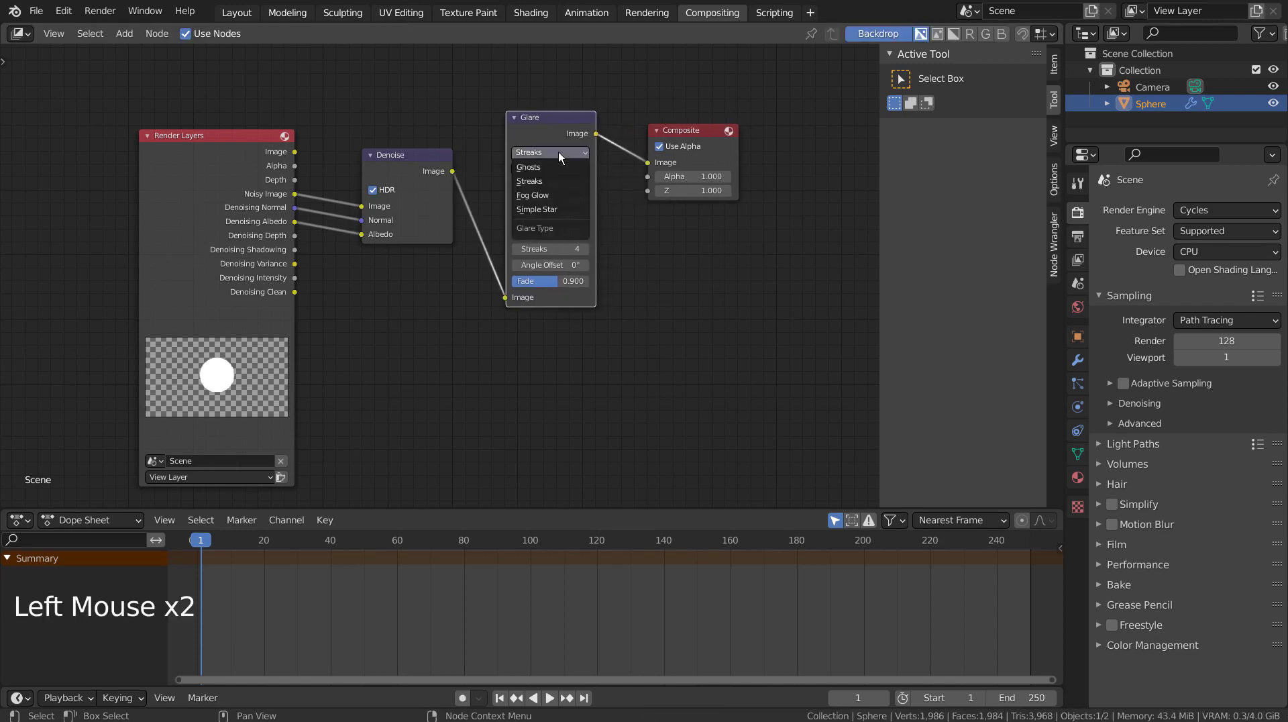
{"action": "left_click", "coordinate": [553, 195]}
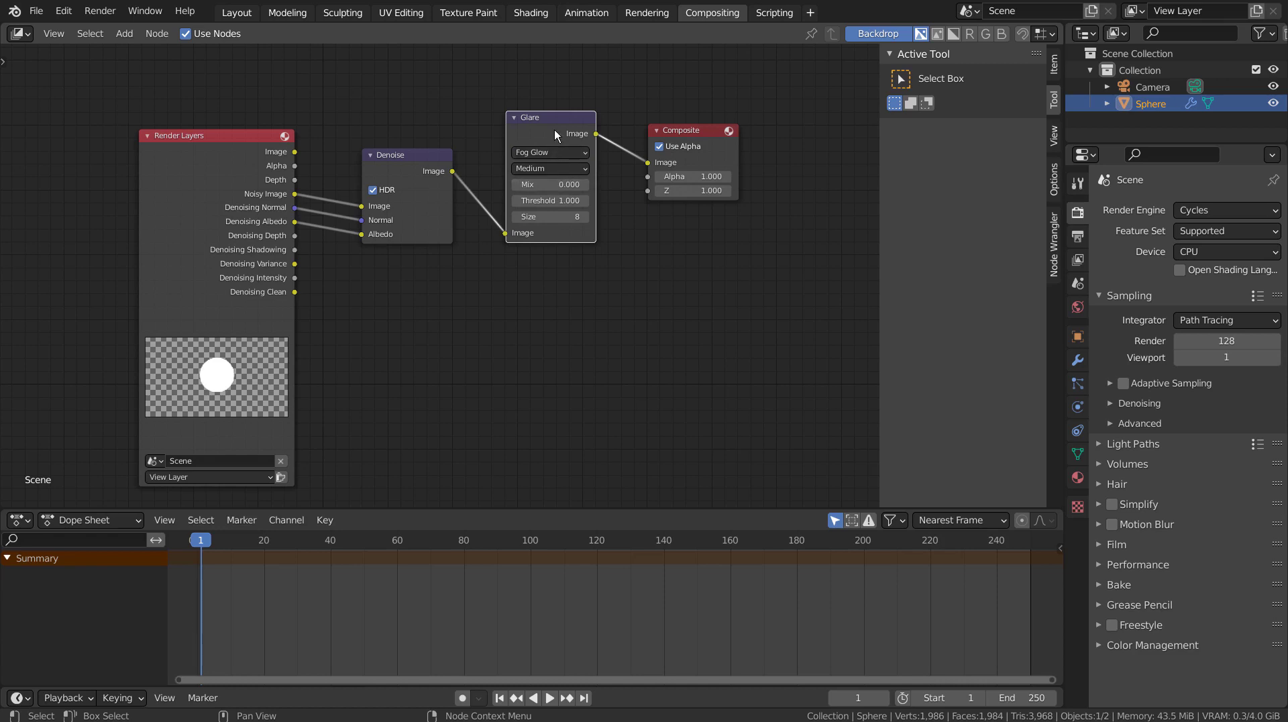
Step: Add a Viewer node below Composite and link the Glare Image output into it
{"action": "key", "text": "shift+a"}
{"action": "type", "text": "v"}
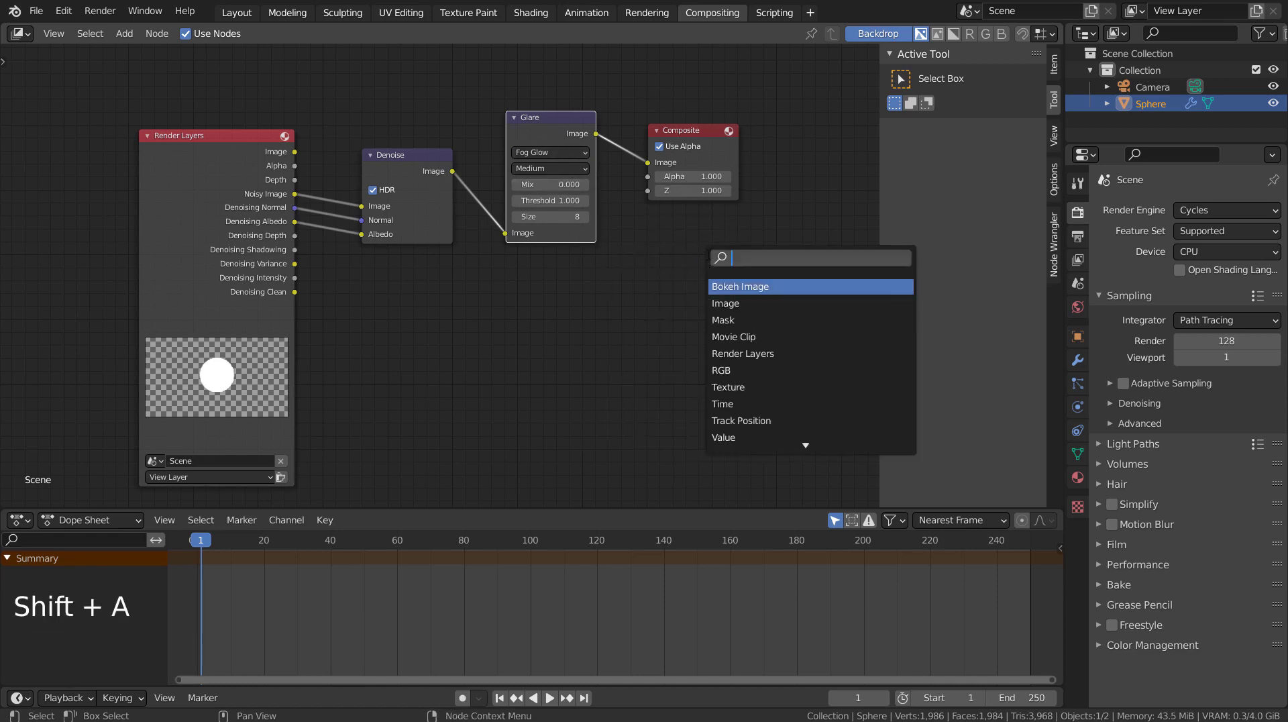
{"action": "type", "text": "iew"}
{"action": "key", "text": "Down"}
{"action": "key", "text": "Return"}
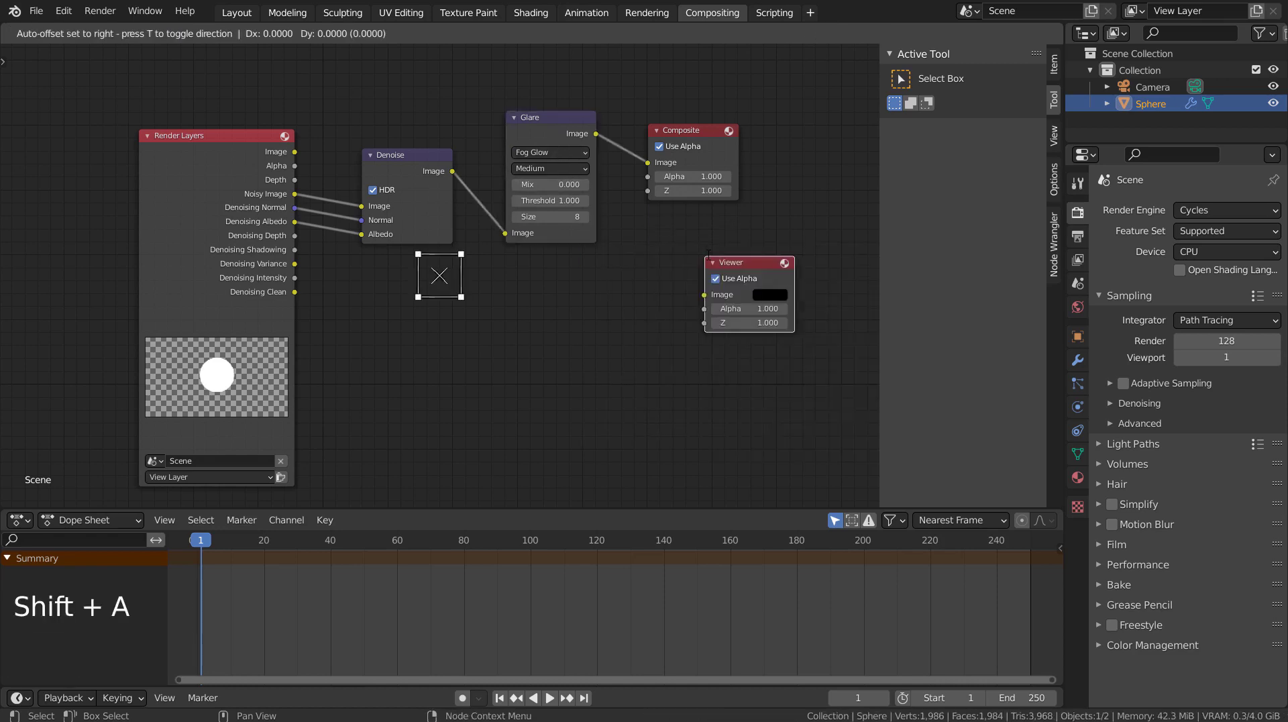
{"action": "left_click", "coordinate": [656, 213]}
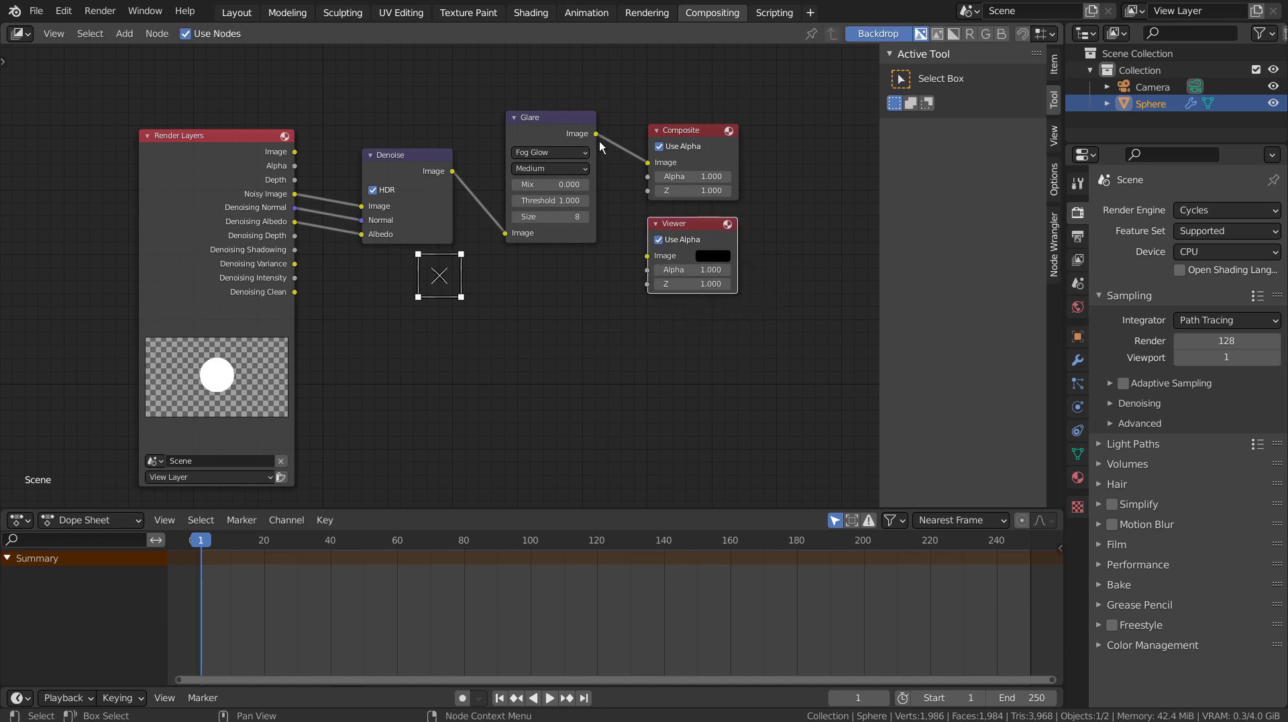
{"action": "left_click", "coordinate": [591, 141]}
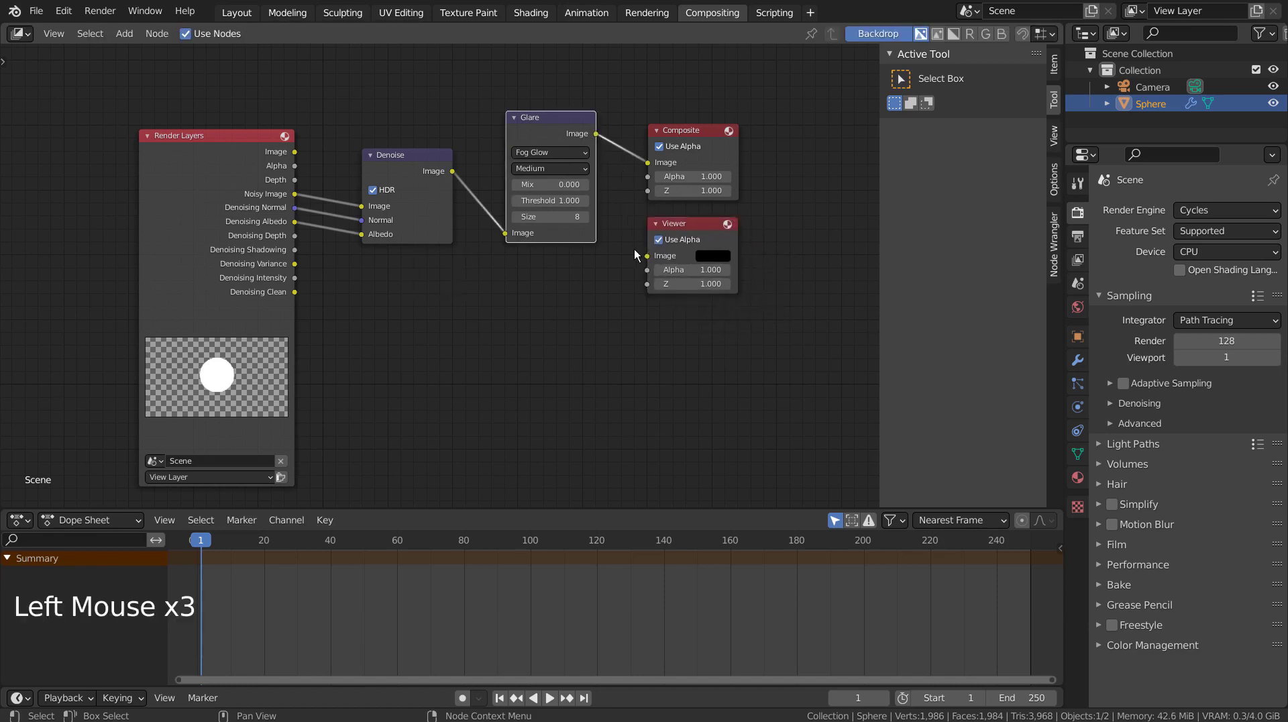
{"action": "triple_click", "coordinate": [595, 134]}
{"action": "left_click_drag", "start_coordinate": [596, 134], "coordinate": [648, 261]}
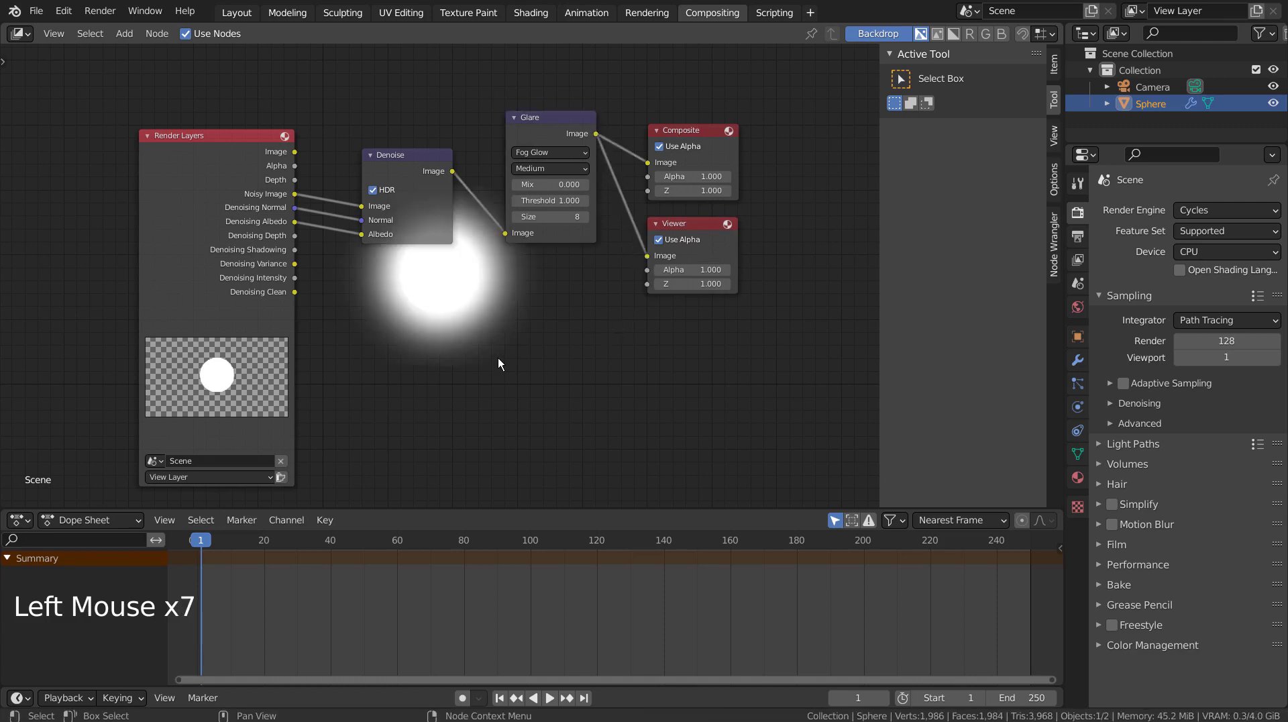
{"action": "mouse_move", "coordinate": [558, 291]}
{"action": "middle_mouse_down", "text": "shift"}
{"action": "mouse_move", "coordinate": [546, 256]}
{"action": "mouse_move", "coordinate": [537, 269]}
{"action": "middle_mouse_up", "text": "shift"}
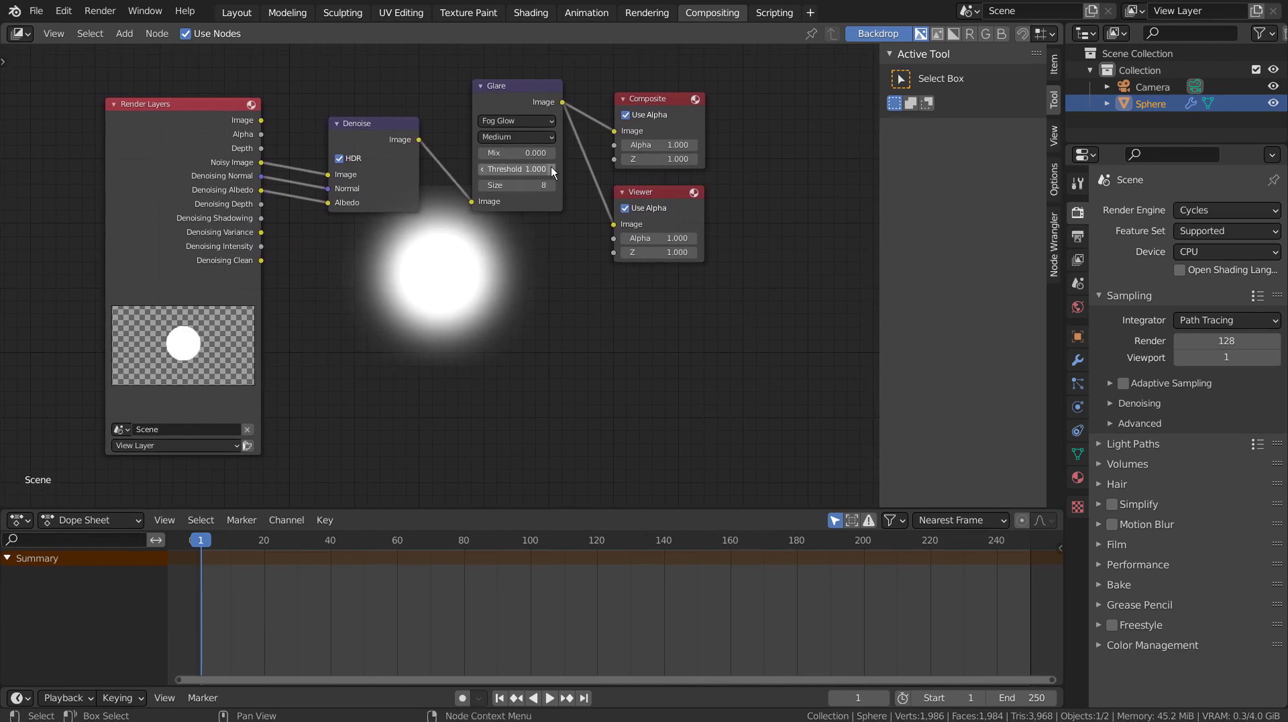
Step: Set the Glare node's Mix value to -0.5
{"action": "mouse_move", "coordinate": [516, 151]}
{"action": "left_click_drag", "start_coordinate": [511, 149], "coordinate": [550, 149]}
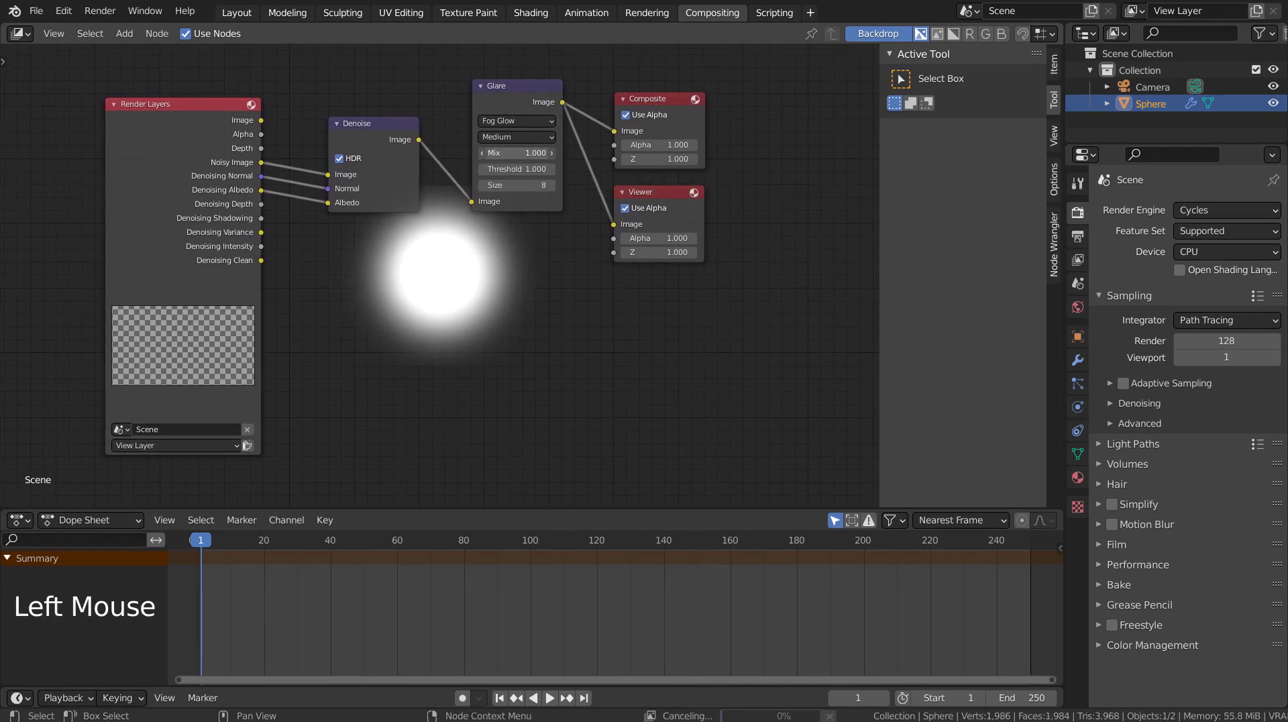
{"action": "left_click", "coordinate": [513, 153]}
{"action": "type", "text": "-1"}
{"action": "key", "text": "Return"}
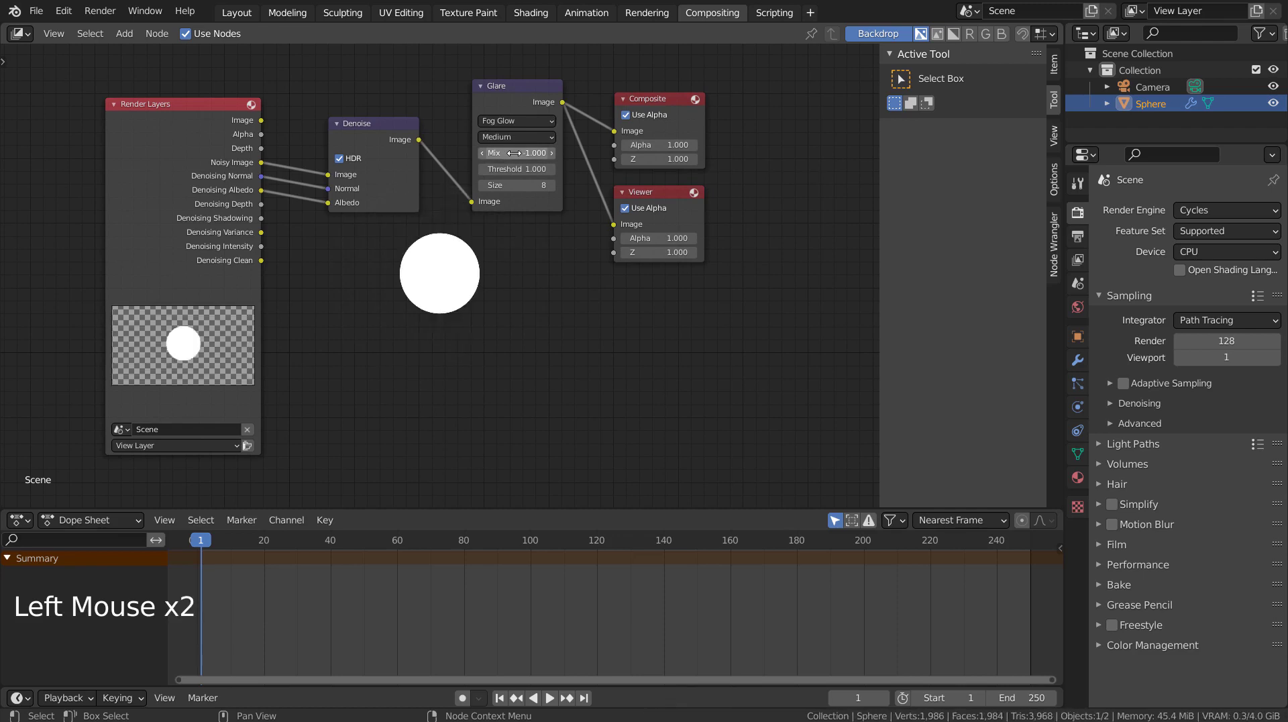
{"action": "left_click", "coordinate": [513, 153]}
{"action": "key", "text": "BackSpace"}
{"action": "type", "text": "-0.5"}
{"action": "key", "text": "Return"}
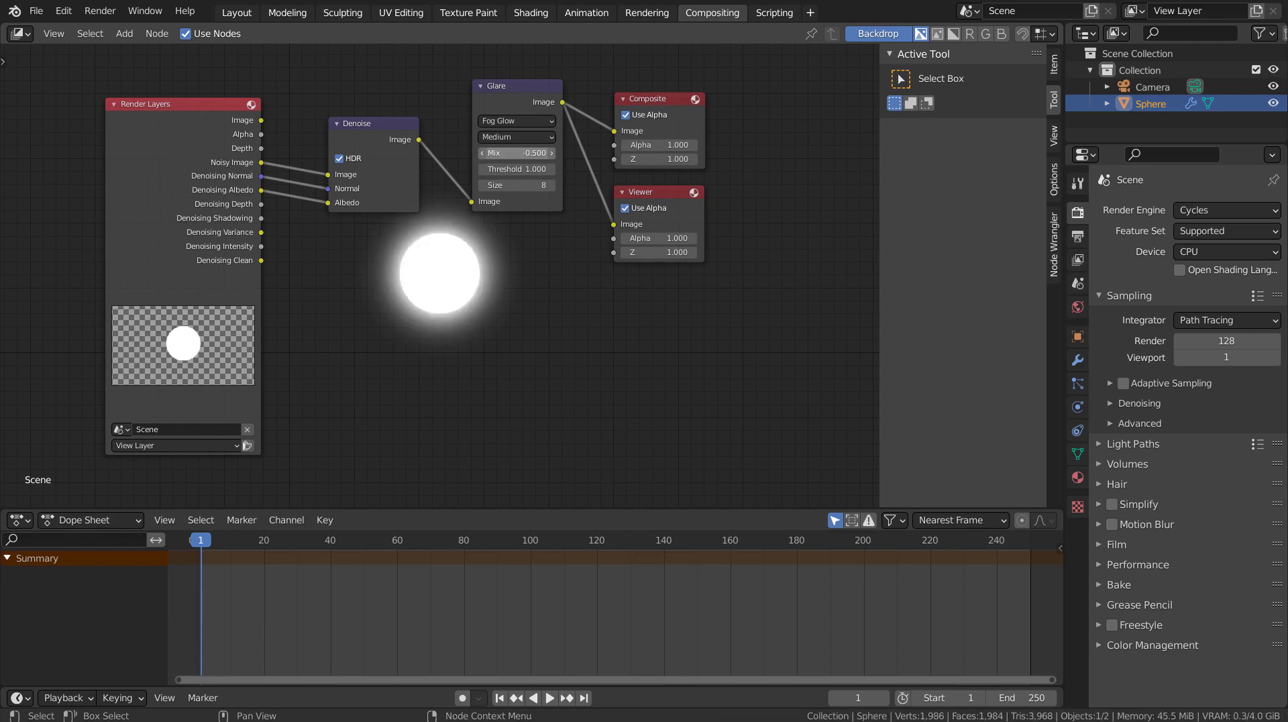
Step: Move the Render Layers and Denoise nodes further left to make room
{"action": "scroll", "coordinate": [440, 262], "scroll_direction": "up", "scroll_amount": 4}
{"action": "scroll", "coordinate": [436, 265], "scroll_direction": "down", "scroll_amount": 2}
{"action": "scroll", "coordinate": [613, 302], "scroll_direction": "down", "scroll_amount": 1}
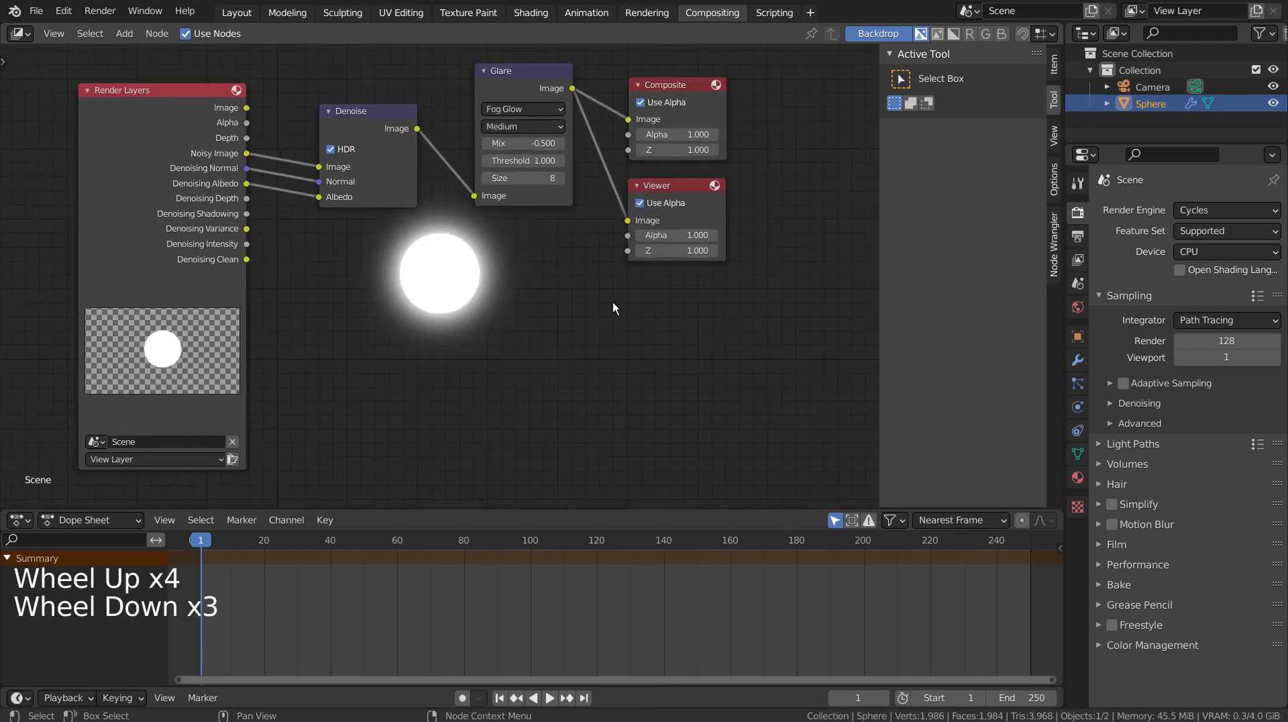
{"action": "scroll", "coordinate": [613, 302], "scroll_direction": "down", "scroll_amount": 2}
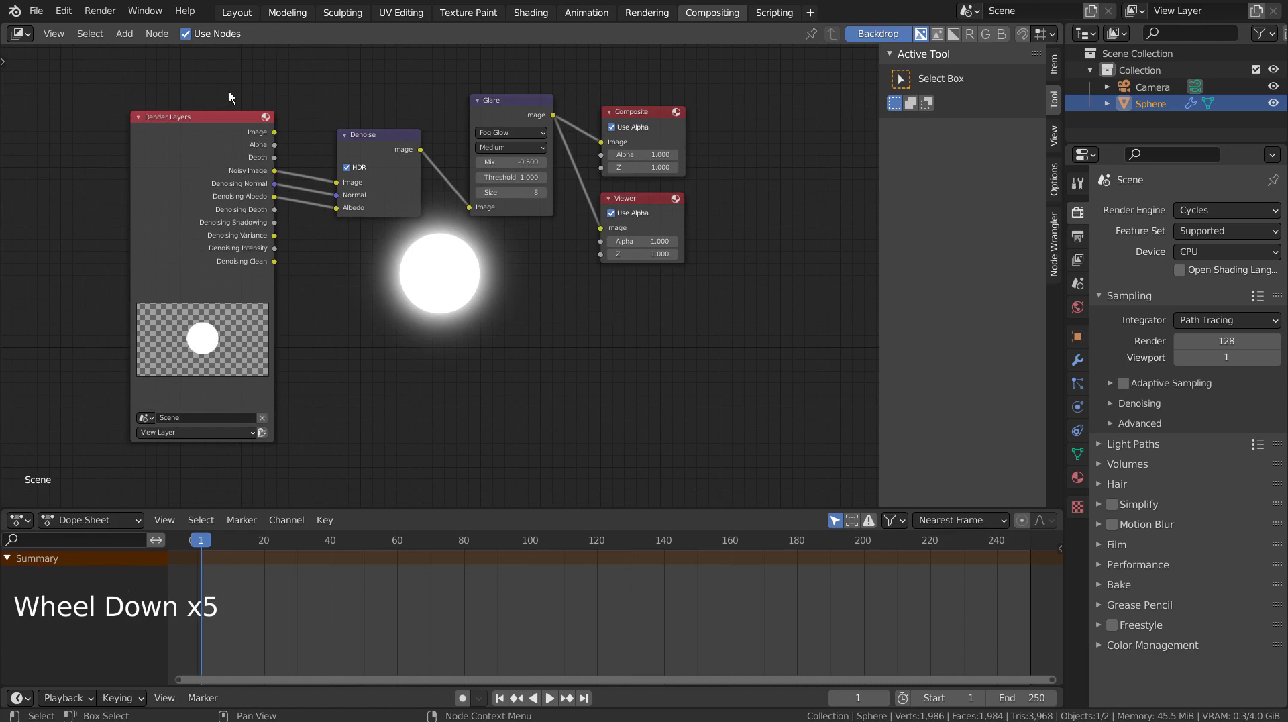
{"action": "mouse_move", "coordinate": [177, 75]}
{"action": "left_mouse_down"}
{"action": "mouse_move", "coordinate": [393, 175]}
{"action": "mouse_move", "coordinate": [168, 136]}
{"action": "left_mouse_up"}
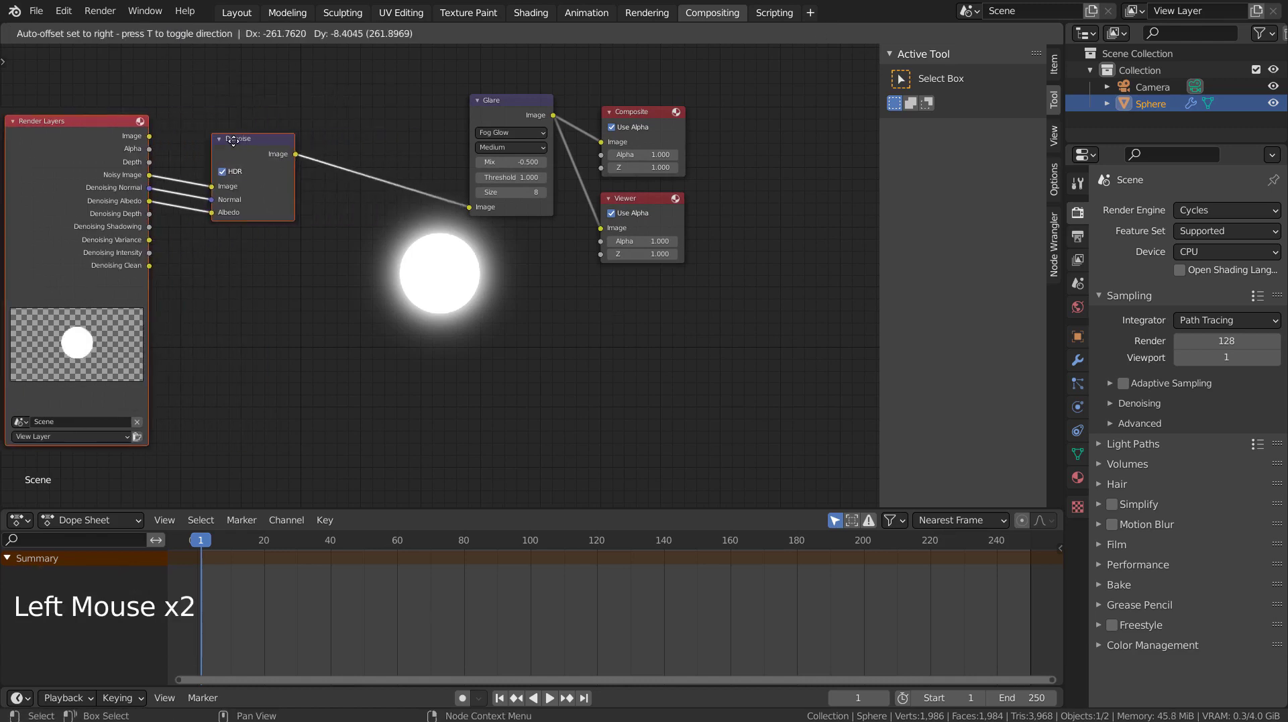
Step: Duplicate the Glare node twice, dropping each copy into the chain for three Fog Glow nodes
{"action": "left_click", "coordinate": [516, 106]}
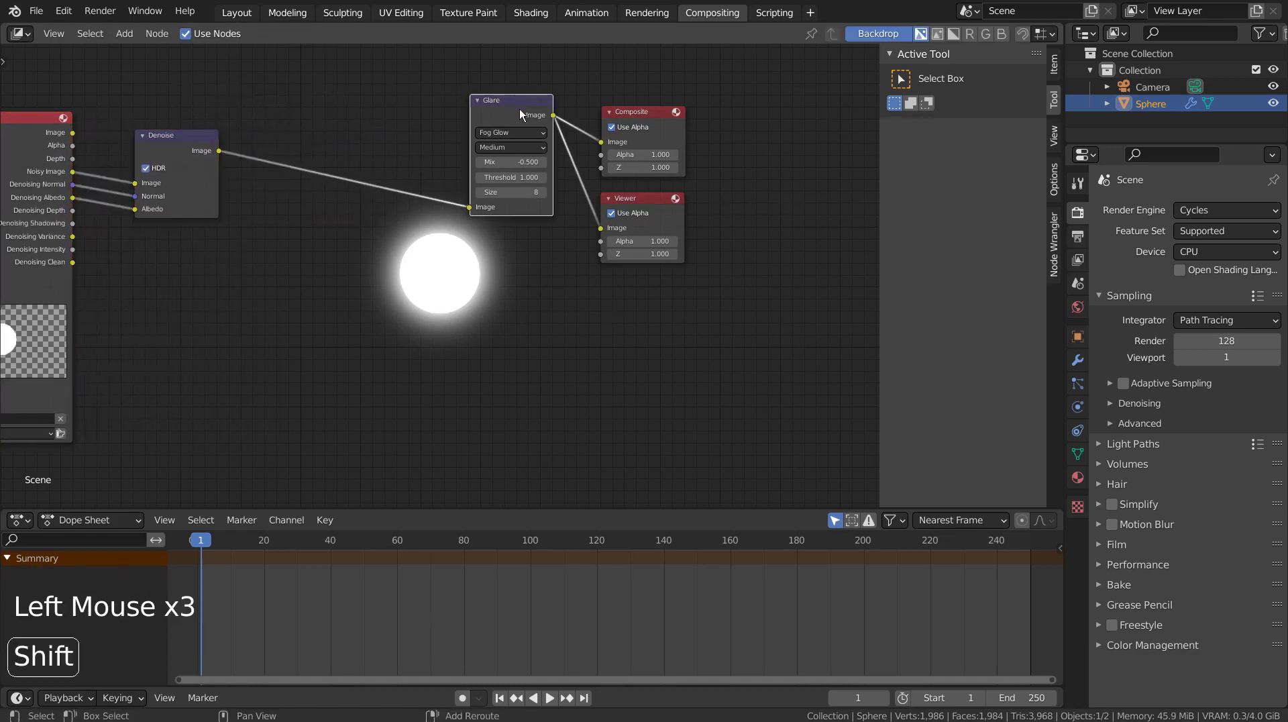
{"action": "key", "text": "shift+d"}
{"action": "left_click", "coordinate": [384, 119]}
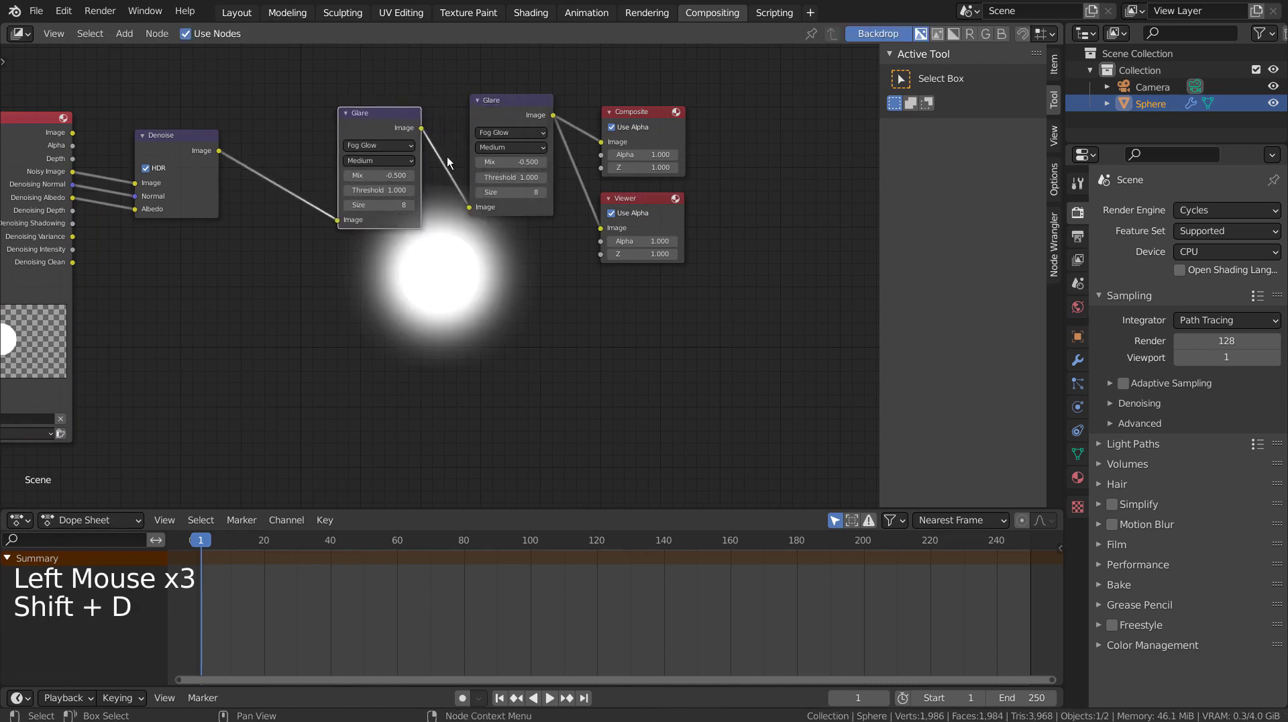
{"action": "key", "text": "shift+d"}
{"action": "left_click", "coordinate": [271, 121]}
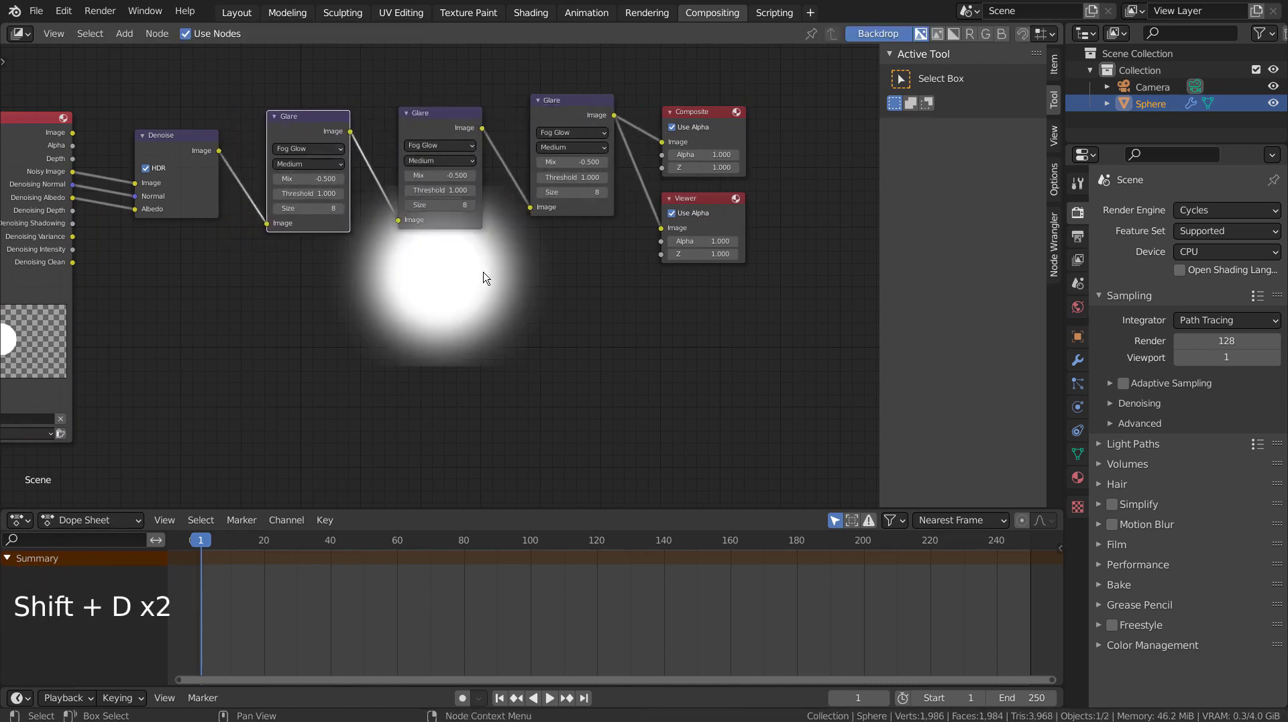
{"action": "middle_click_drag", "start_coordinate": [317, 372], "coordinate": [363, 336], "text": "shift"}
{"action": "middle_click_drag", "start_coordinate": [363, 285], "coordinate": [377, 247], "text": "shift"}
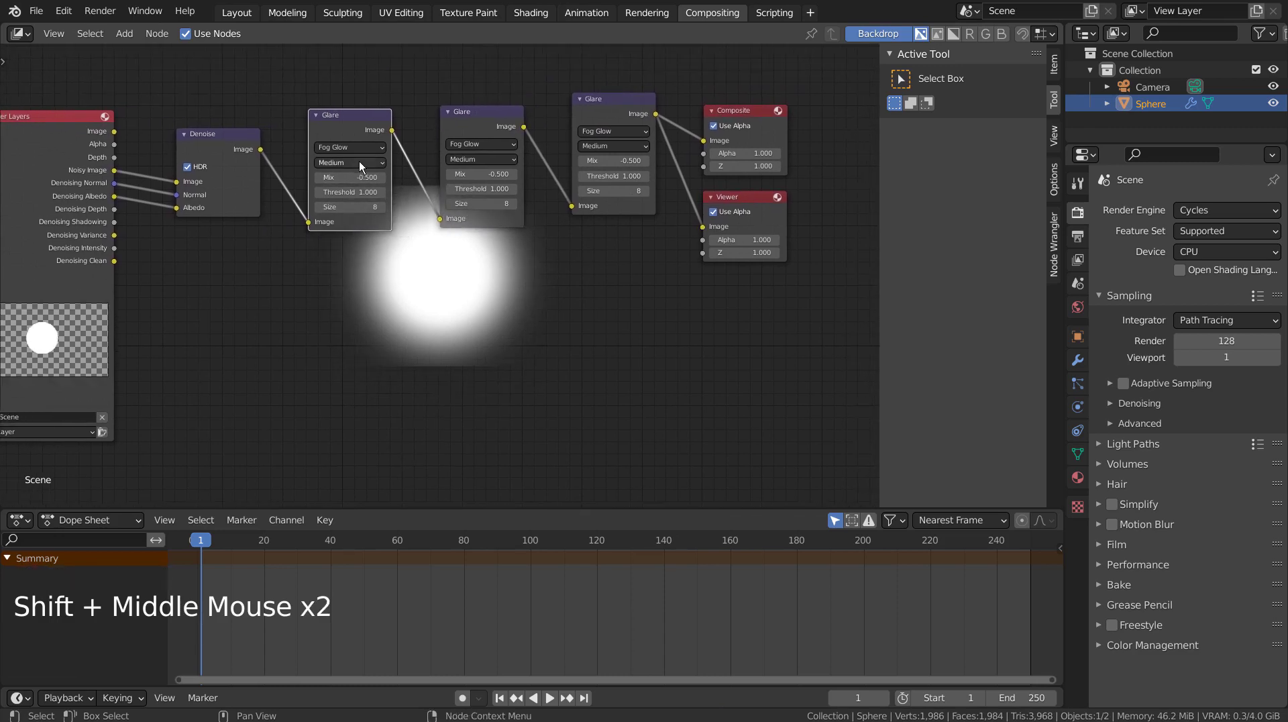
Step: Set the quality of all three Fog Glow Glare nodes to Low
{"action": "left_click", "coordinate": [360, 162]}
{"action": "left_click", "coordinate": [357, 180]}
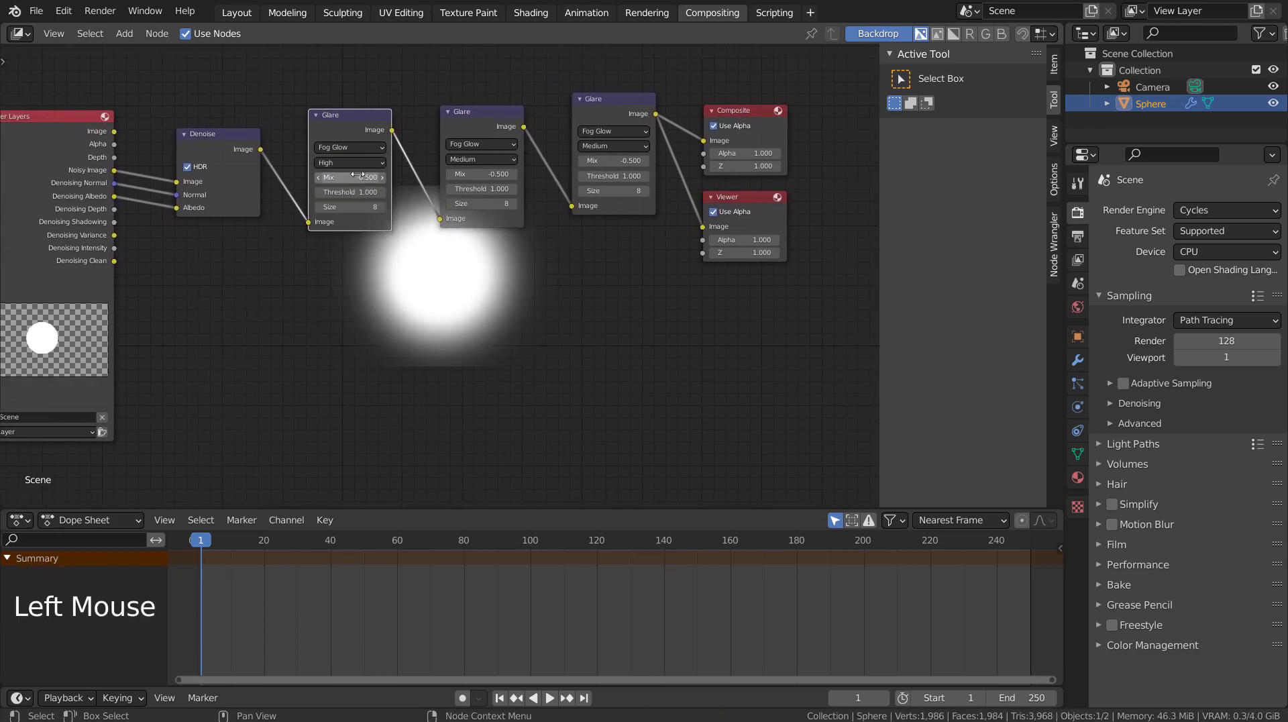
{"action": "left_click", "coordinate": [476, 159]}
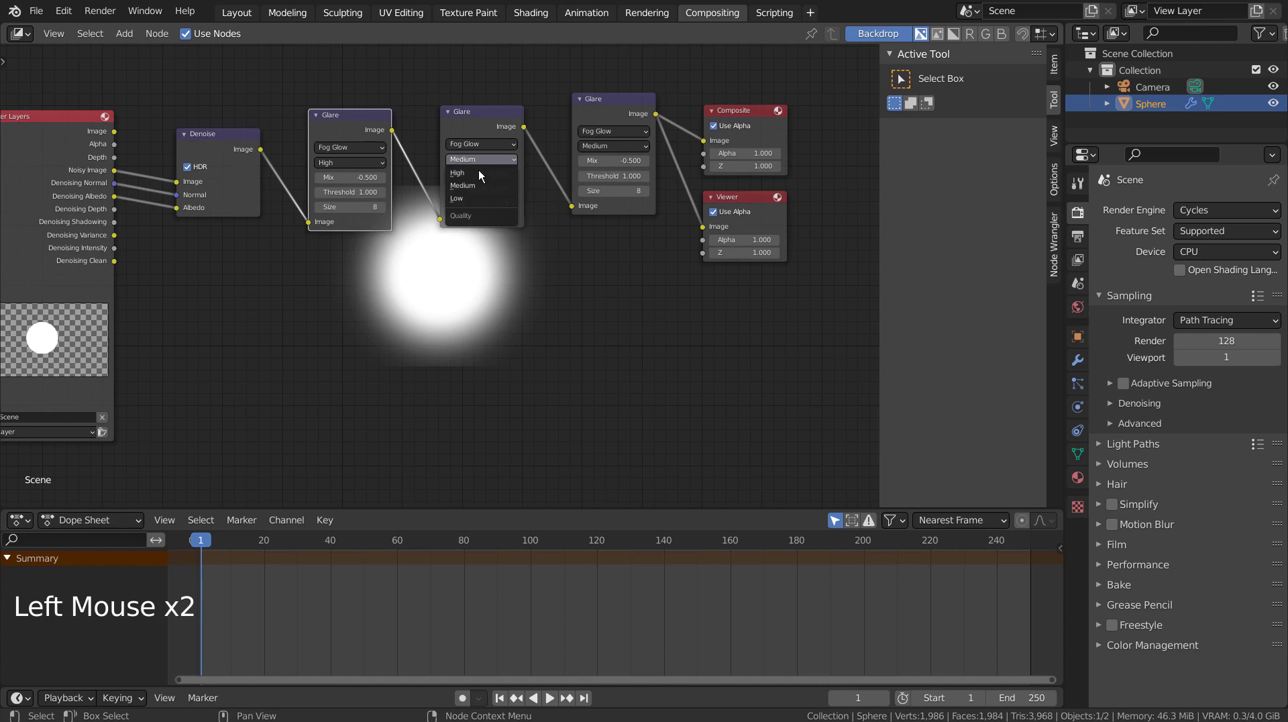
{"action": "left_click", "coordinate": [617, 149]}
{"action": "left_click", "coordinate": [614, 159]}
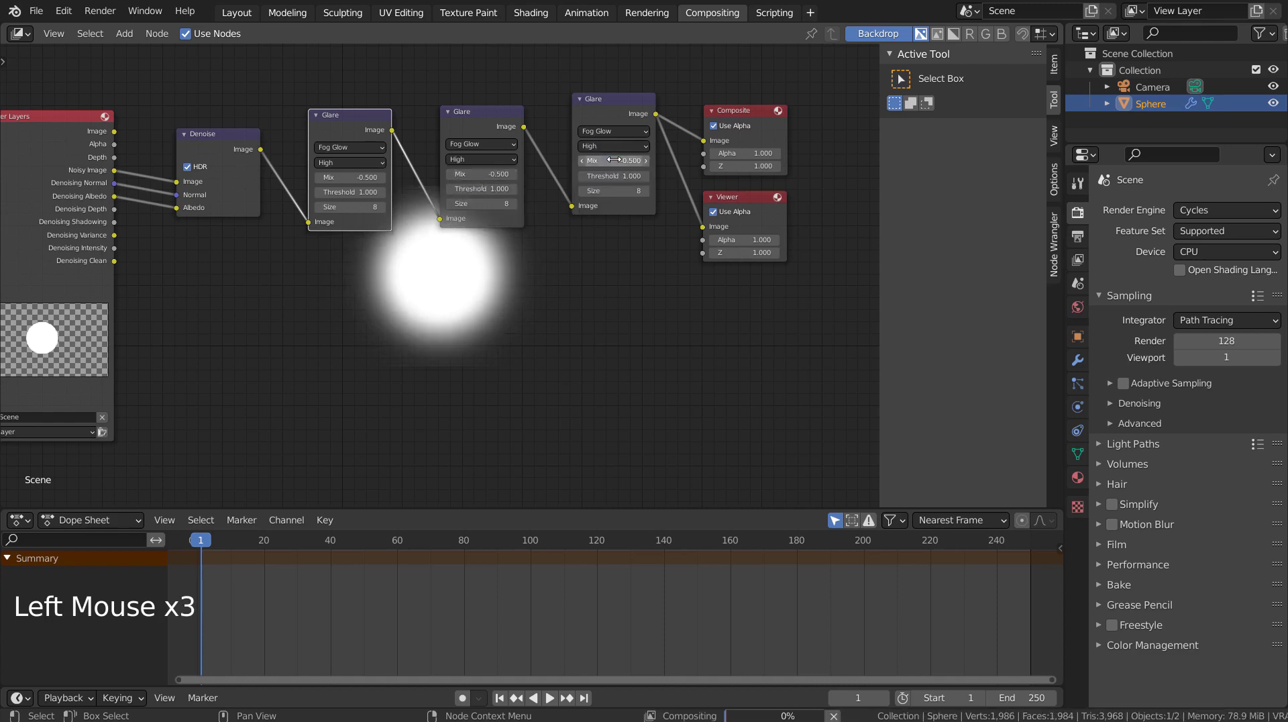
{"action": "left_click", "coordinate": [620, 146]}
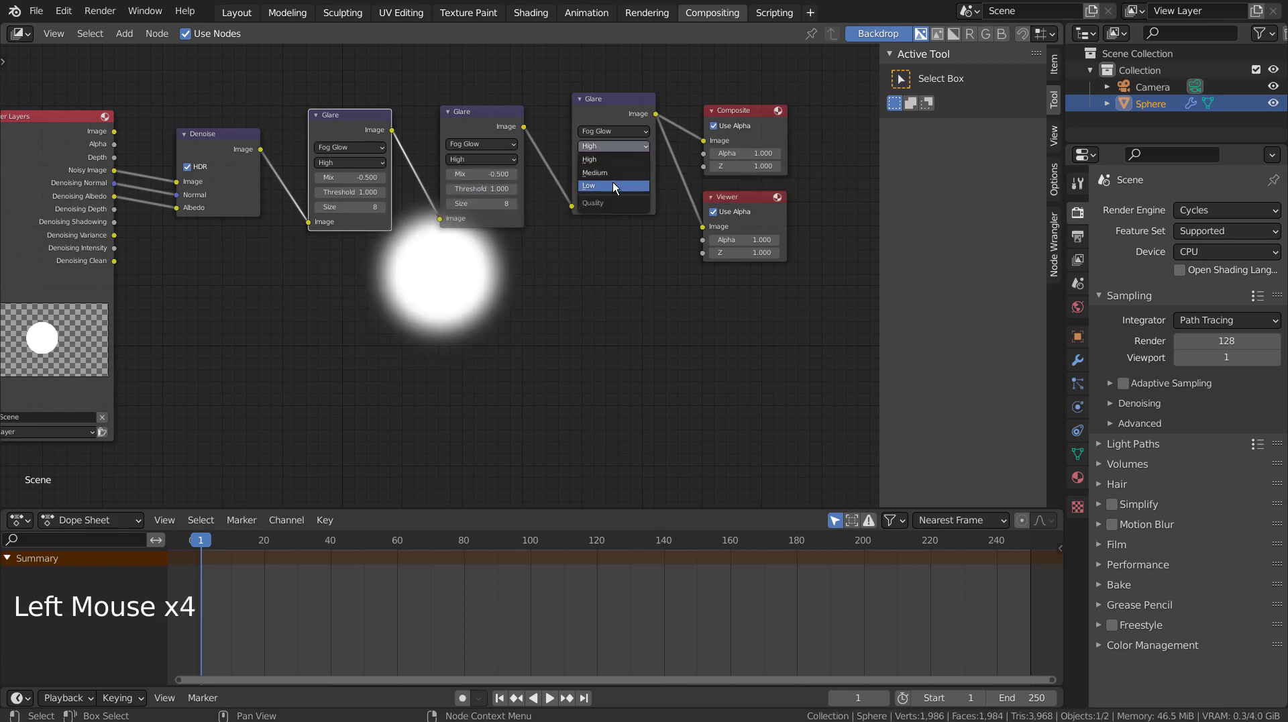
{"action": "left_click", "coordinate": [613, 185]}
{"action": "left_click", "coordinate": [483, 161]}
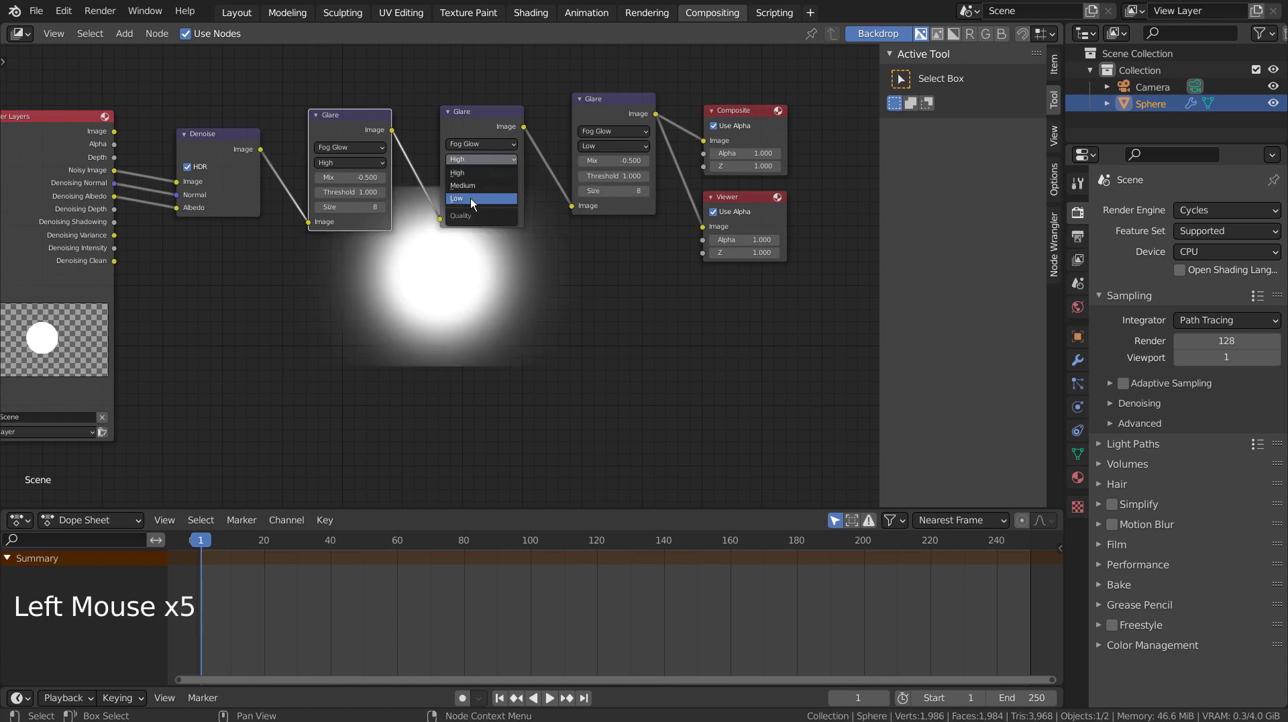
{"action": "left_click", "coordinate": [469, 198]}
{"action": "left_click", "coordinate": [356, 162]}
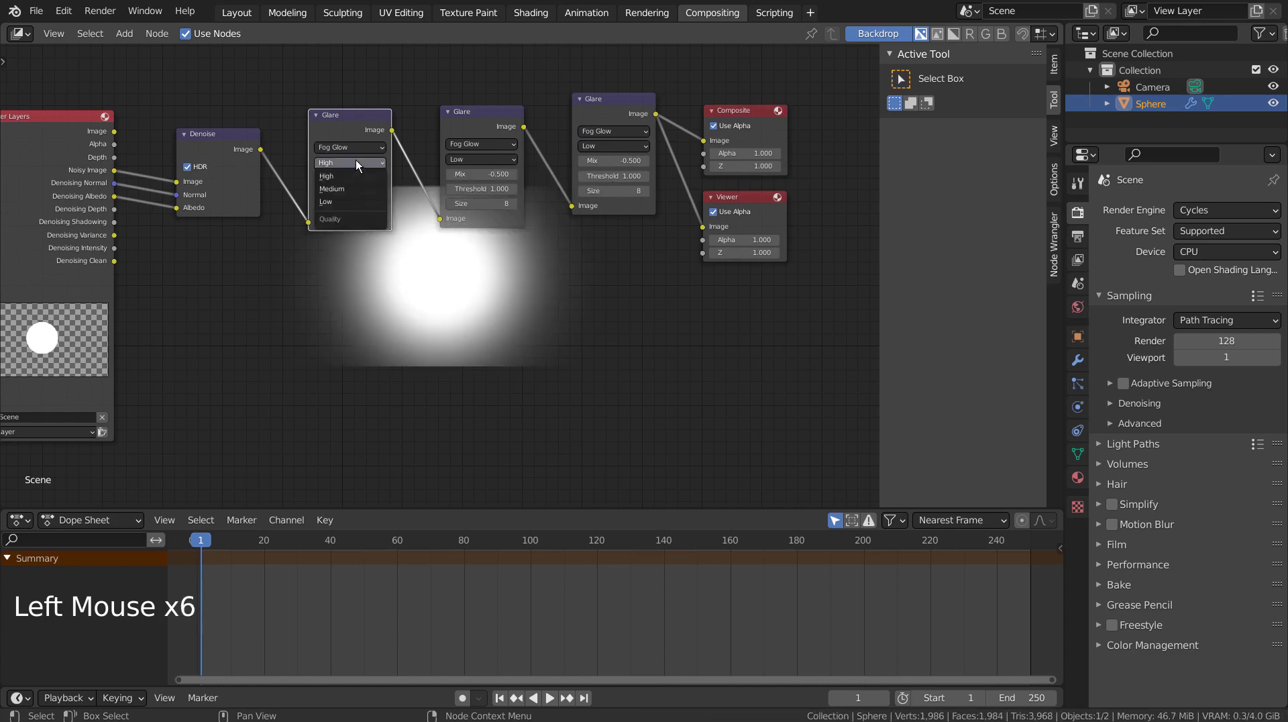
{"action": "left_click", "coordinate": [357, 201]}
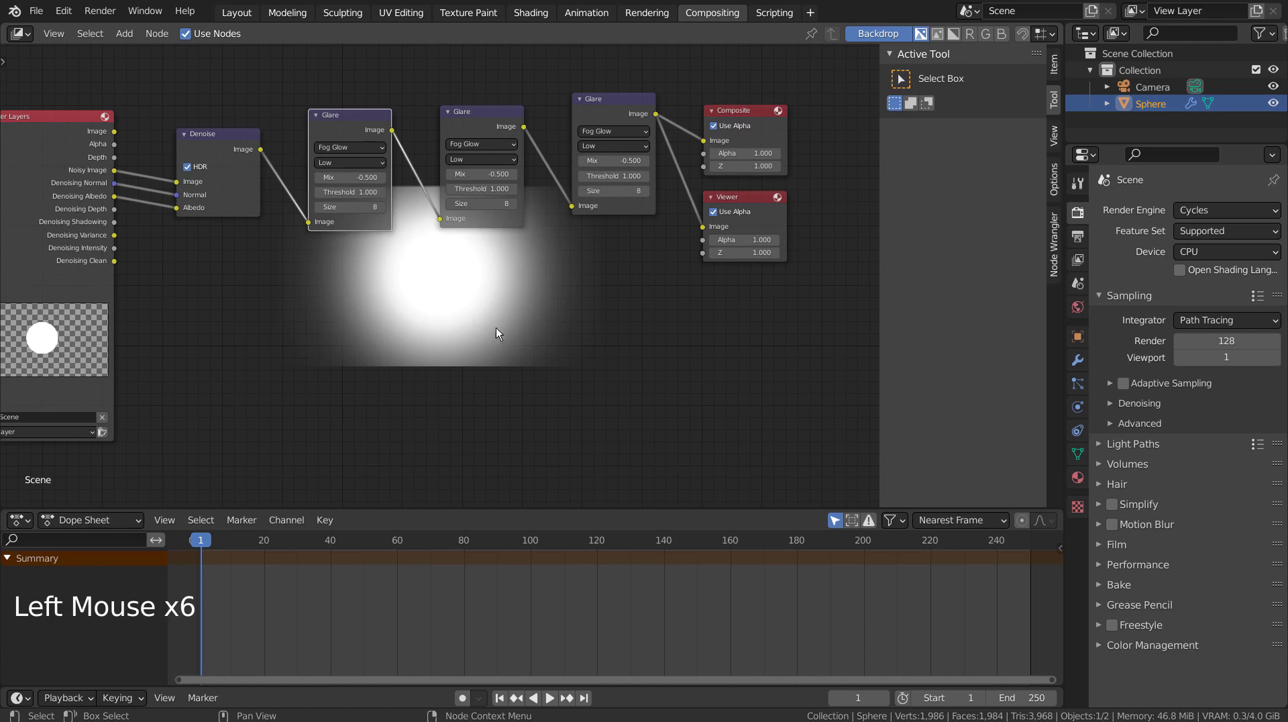
Step: Test-render the glow, then bring up the Shading workspace with the checker backdrop scene
{"action": "key", "text": "F12"}
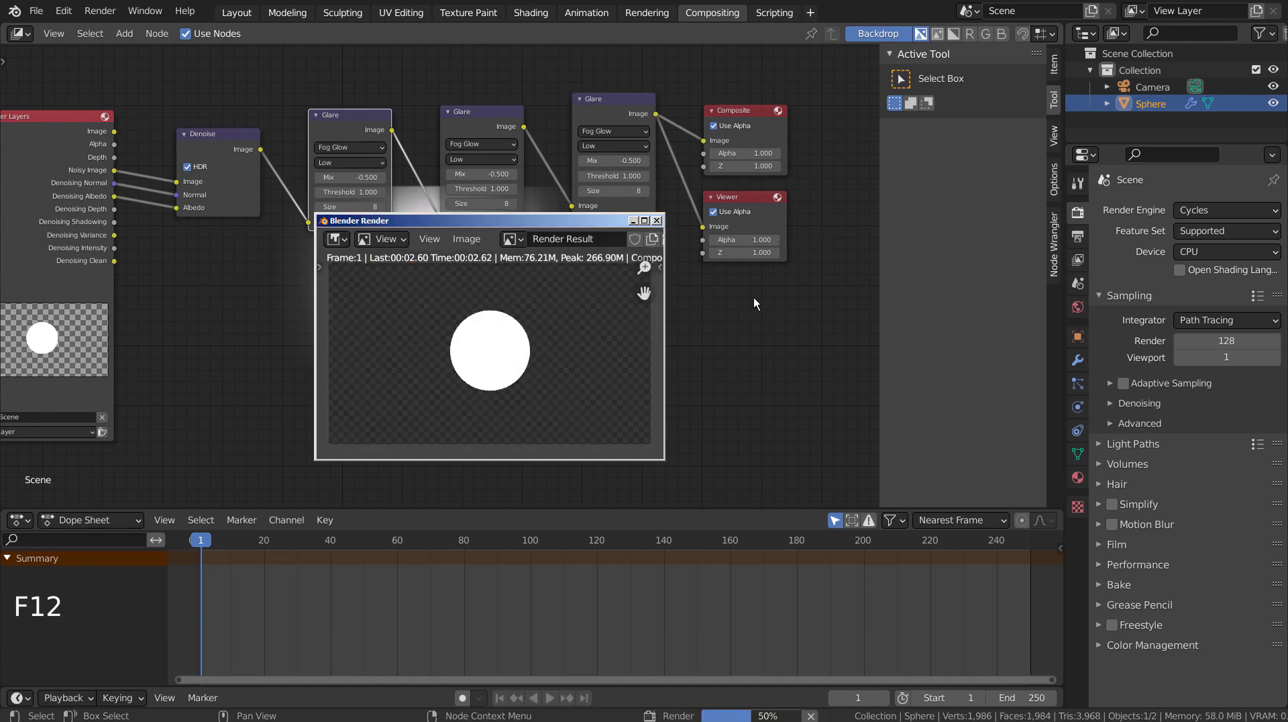
{"action": "left_click", "coordinate": [657, 220]}
{"action": "left_click_drag", "start_coordinate": [356, 84], "coordinate": [644, 165]}
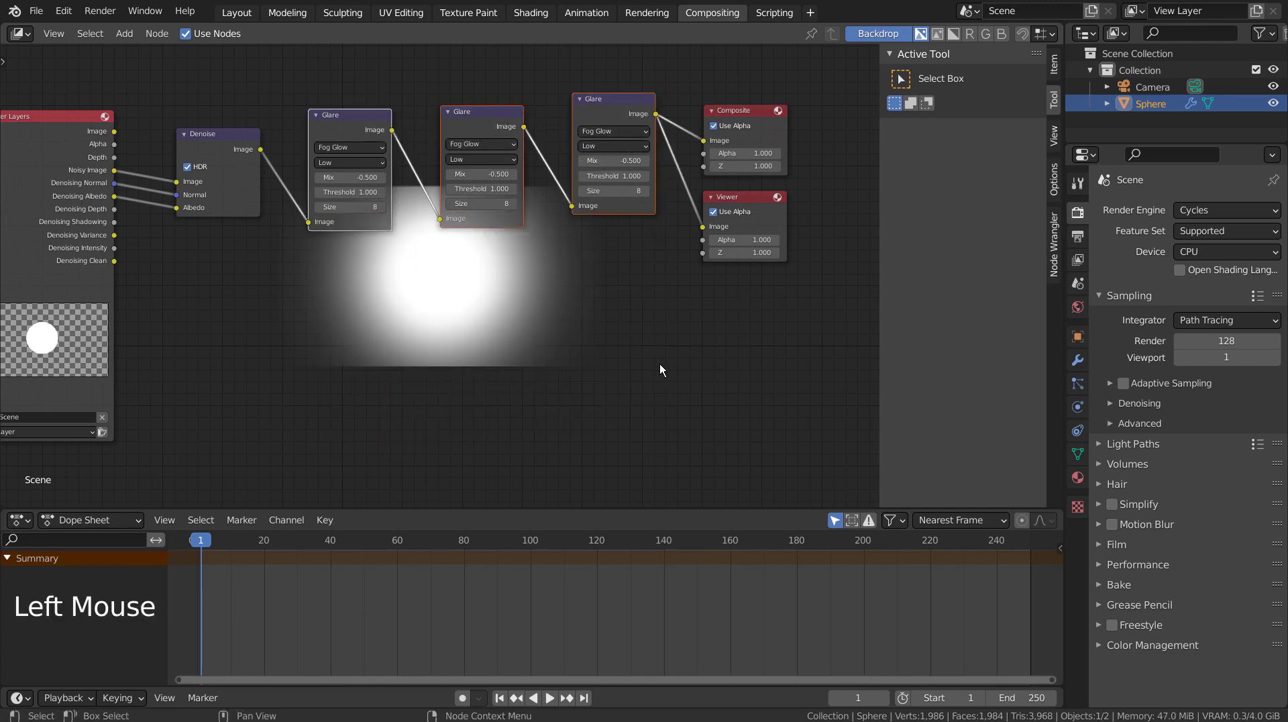
{"action": "left_click", "coordinate": [660, 364]}
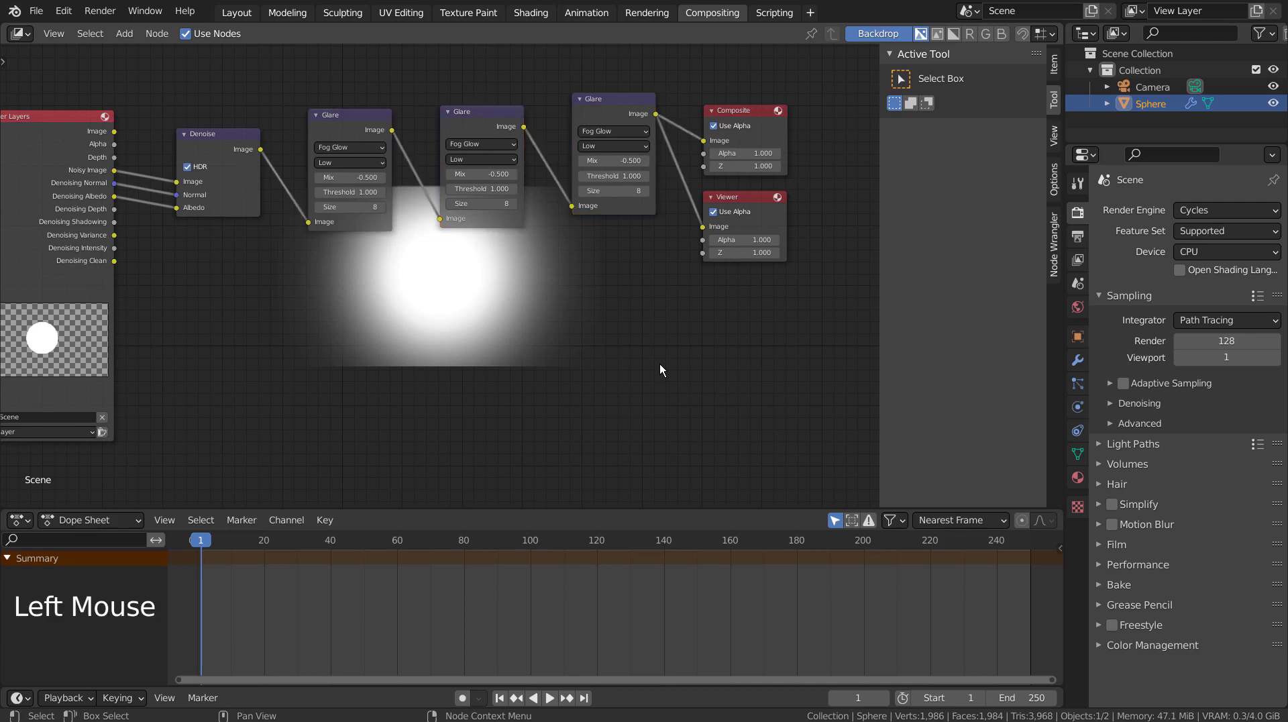
{"action": "left_click", "coordinate": [530, 12]}
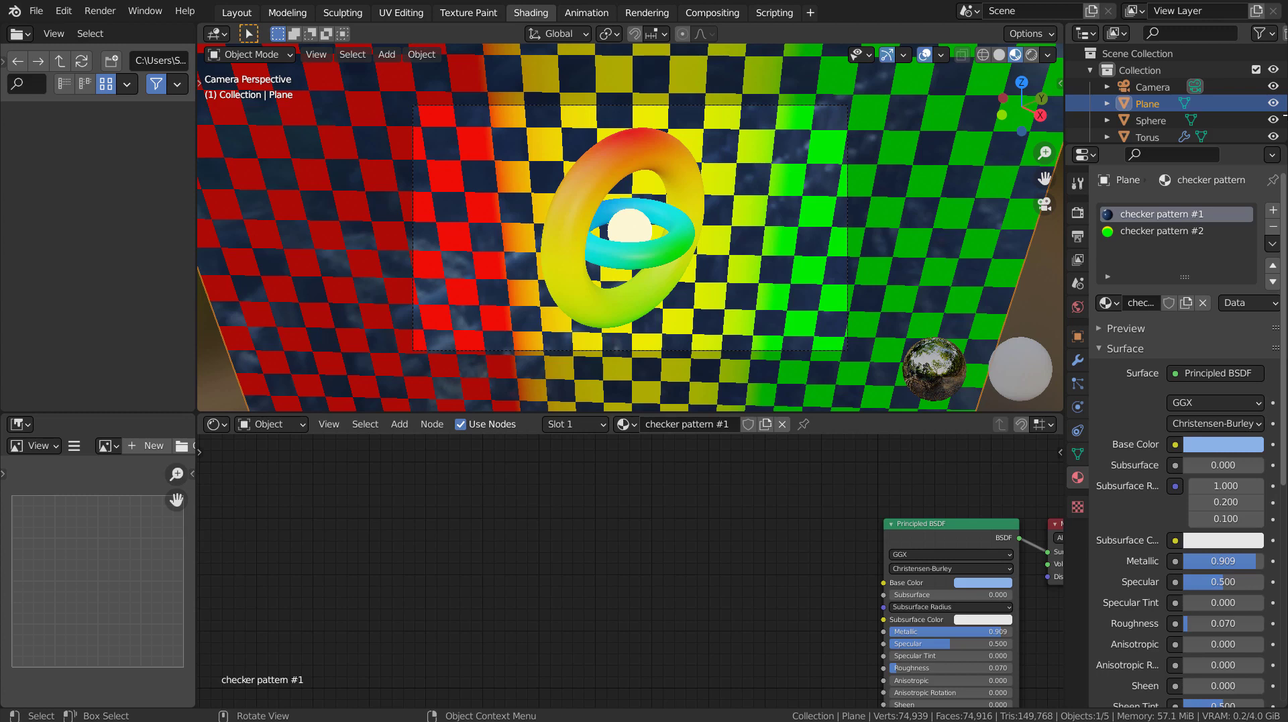
Step: Box-select the plane, sphere and tori and move them into a new 'Collection 2'
{"action": "key", "text": "b"}
{"action": "left_click_drag", "start_coordinate": [530, 138], "coordinate": [832, 328]}
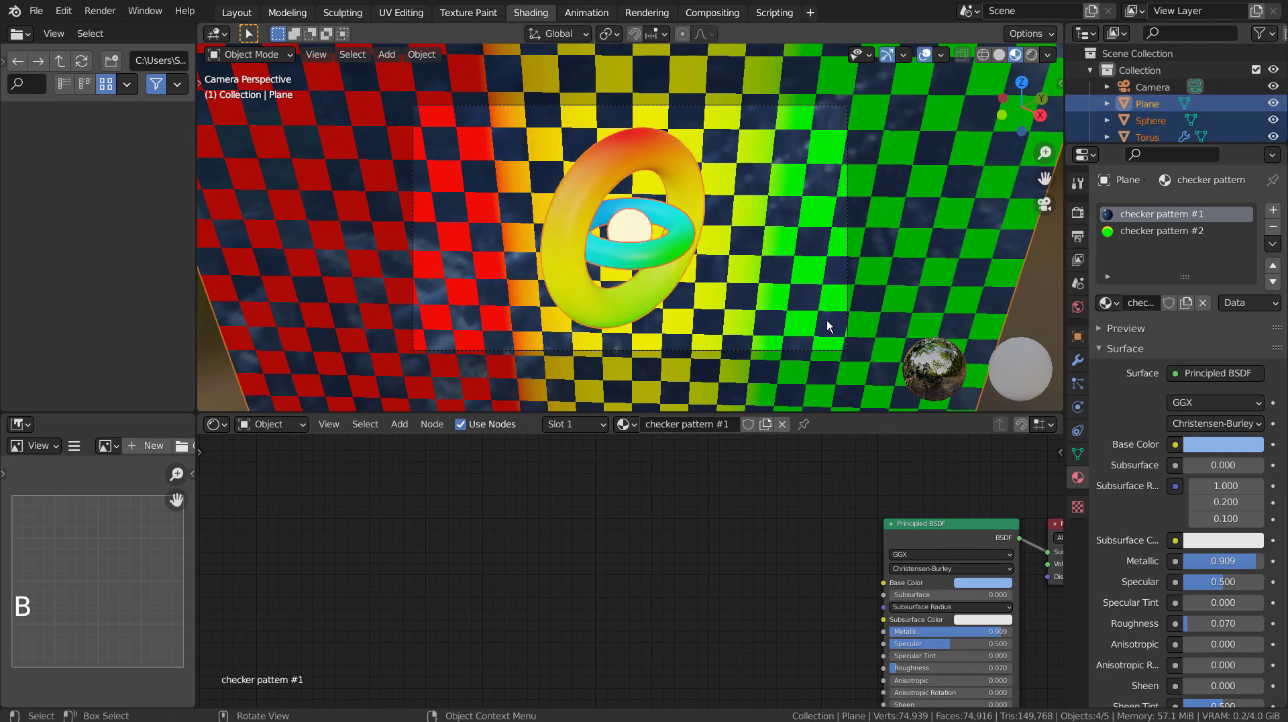
{"action": "key", "text": "m"}
{"action": "left_click", "coordinate": [793, 308]}
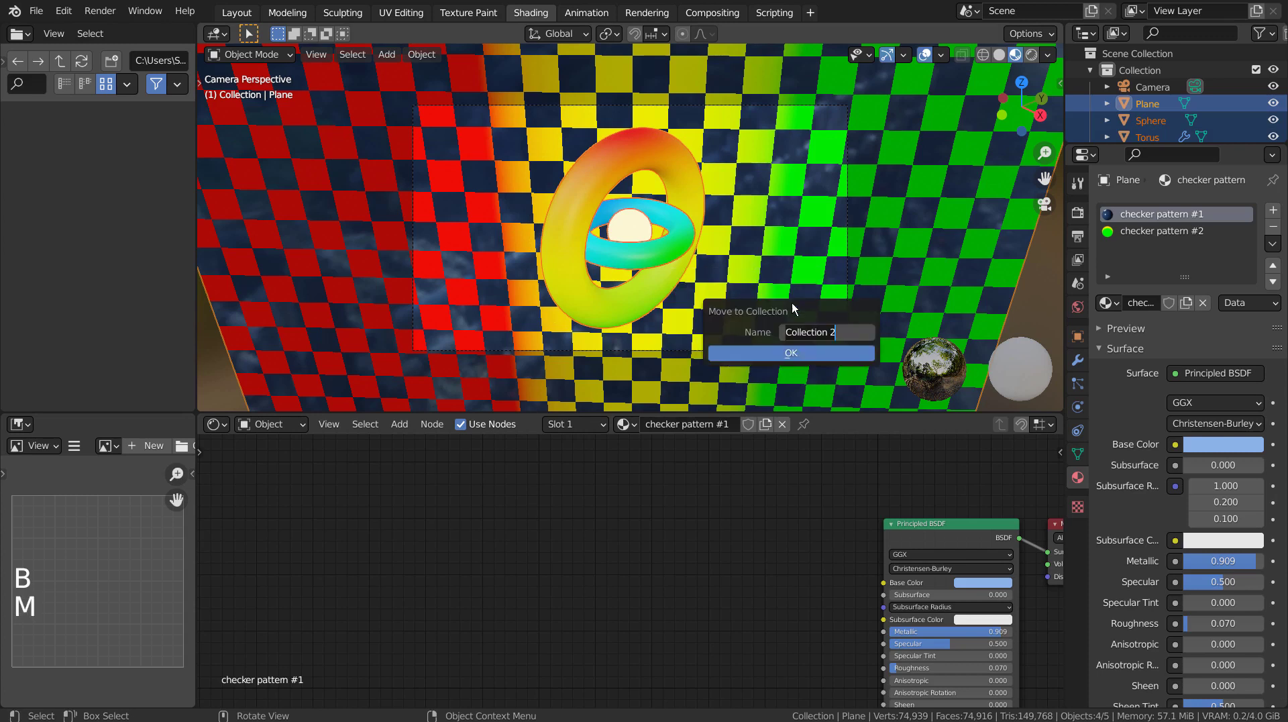
{"action": "left_click", "coordinate": [770, 358]}
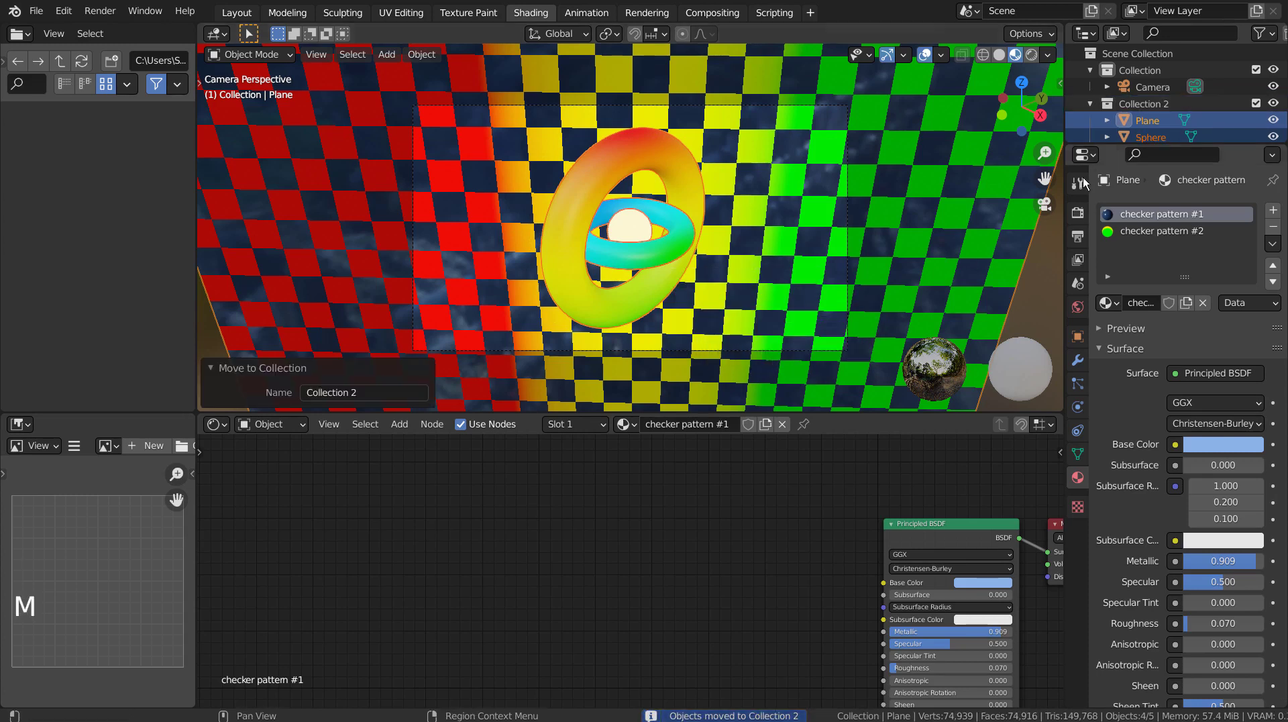
{"action": "left_click", "coordinate": [1092, 104]}
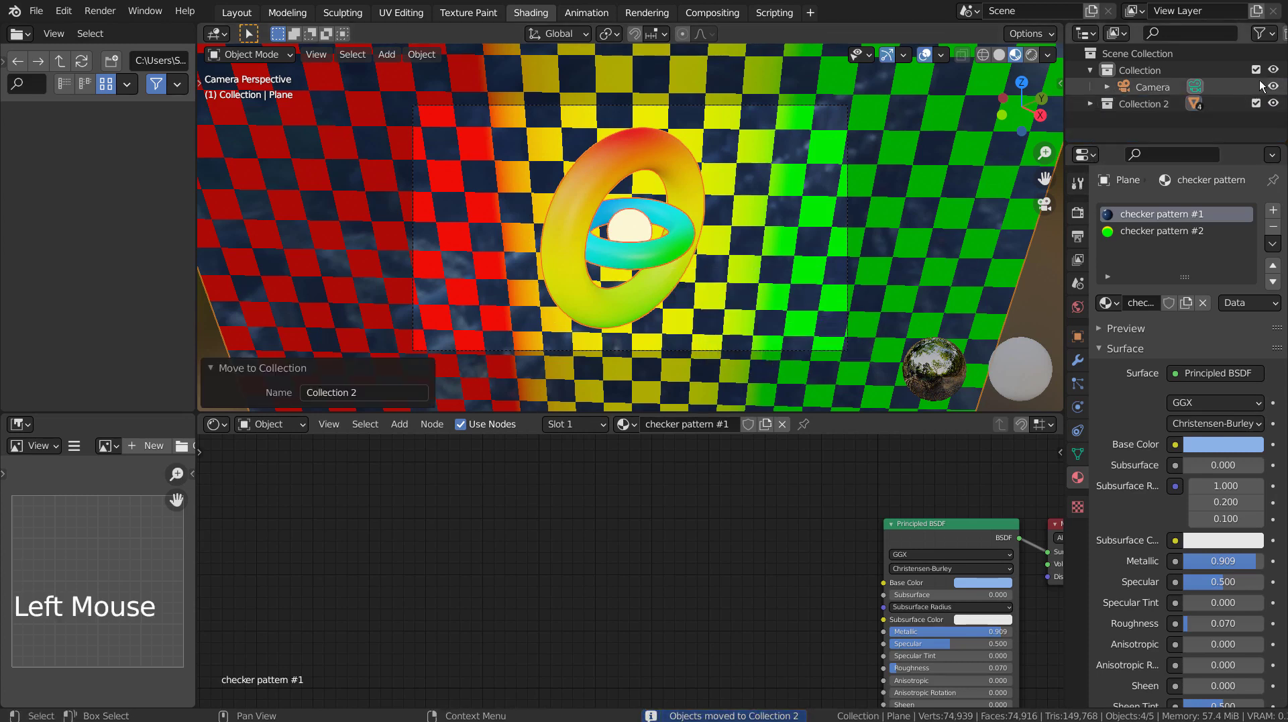
Step: In the Layout workspace, hide Collection 2 and the Camera from the viewport
{"action": "left_click", "coordinate": [236, 12]}
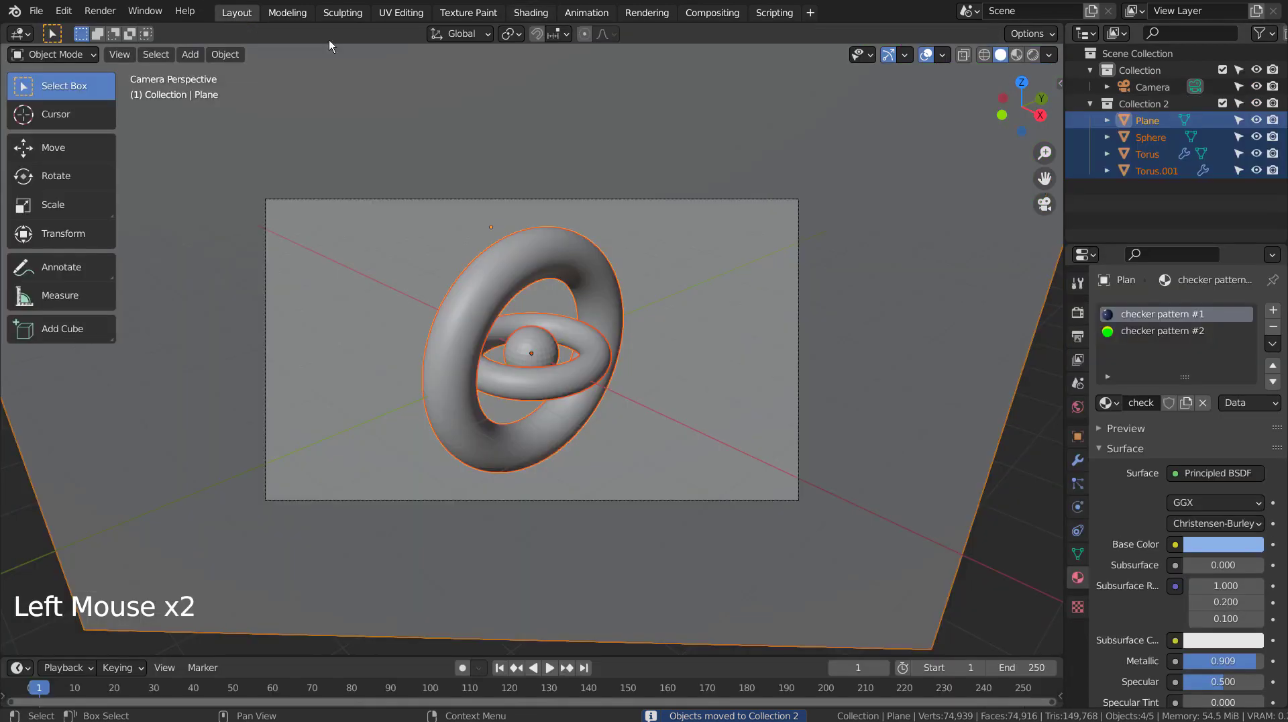
{"action": "left_click", "coordinate": [1092, 104]}
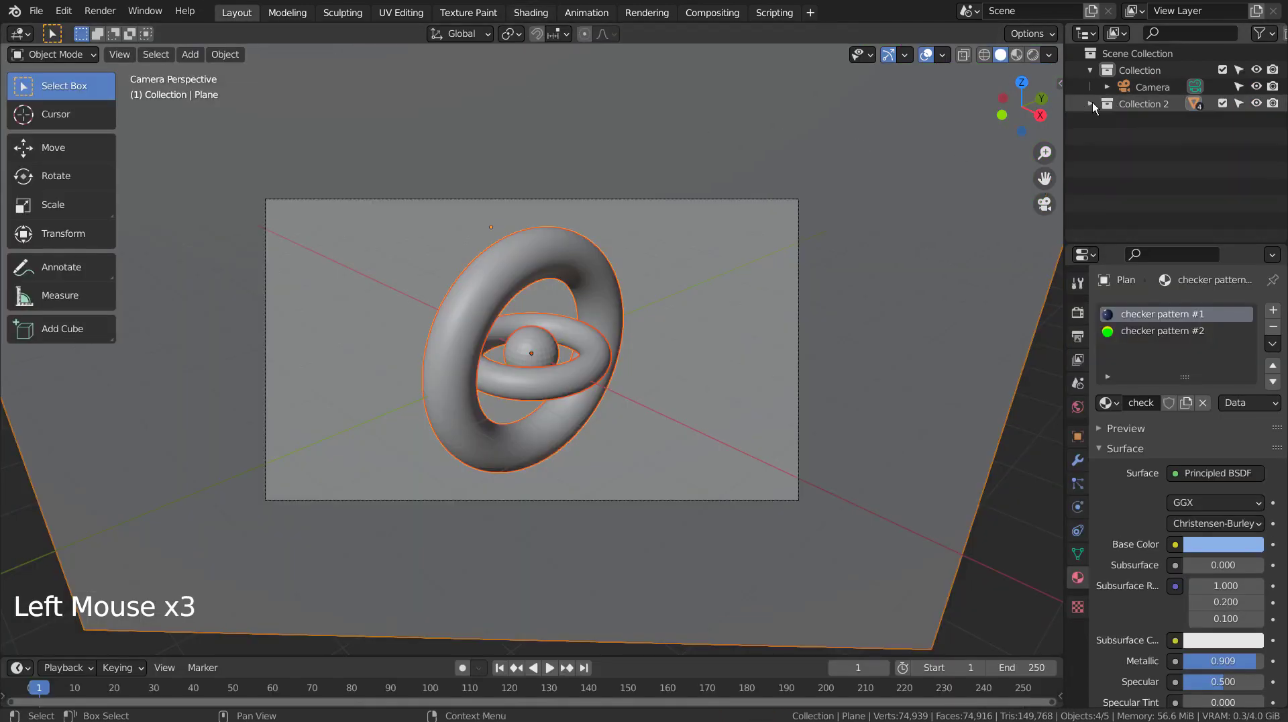
{"action": "left_click", "coordinate": [1255, 103]}
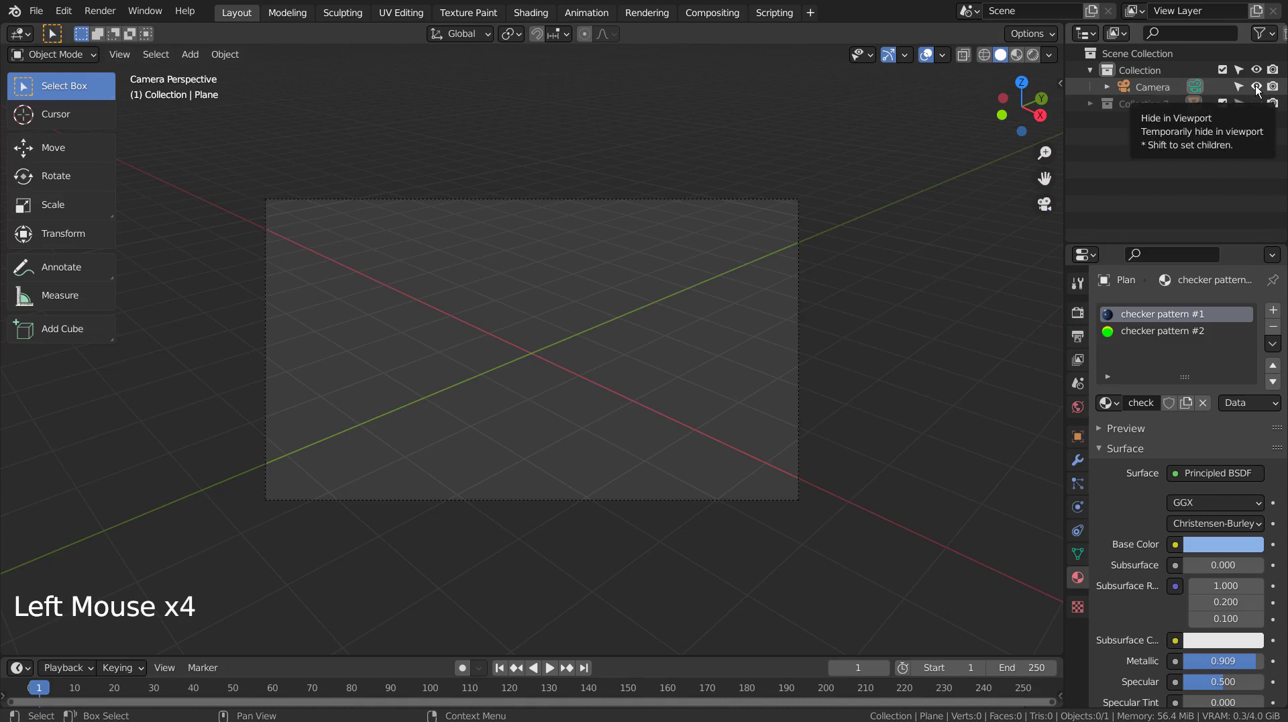
{"action": "left_click", "coordinate": [1256, 87]}
Step: Add a new plane (Plane.001) to the scene and orbit to view it
{"action": "middle_click_drag", "start_coordinate": [641, 232], "coordinate": [640, 254]}
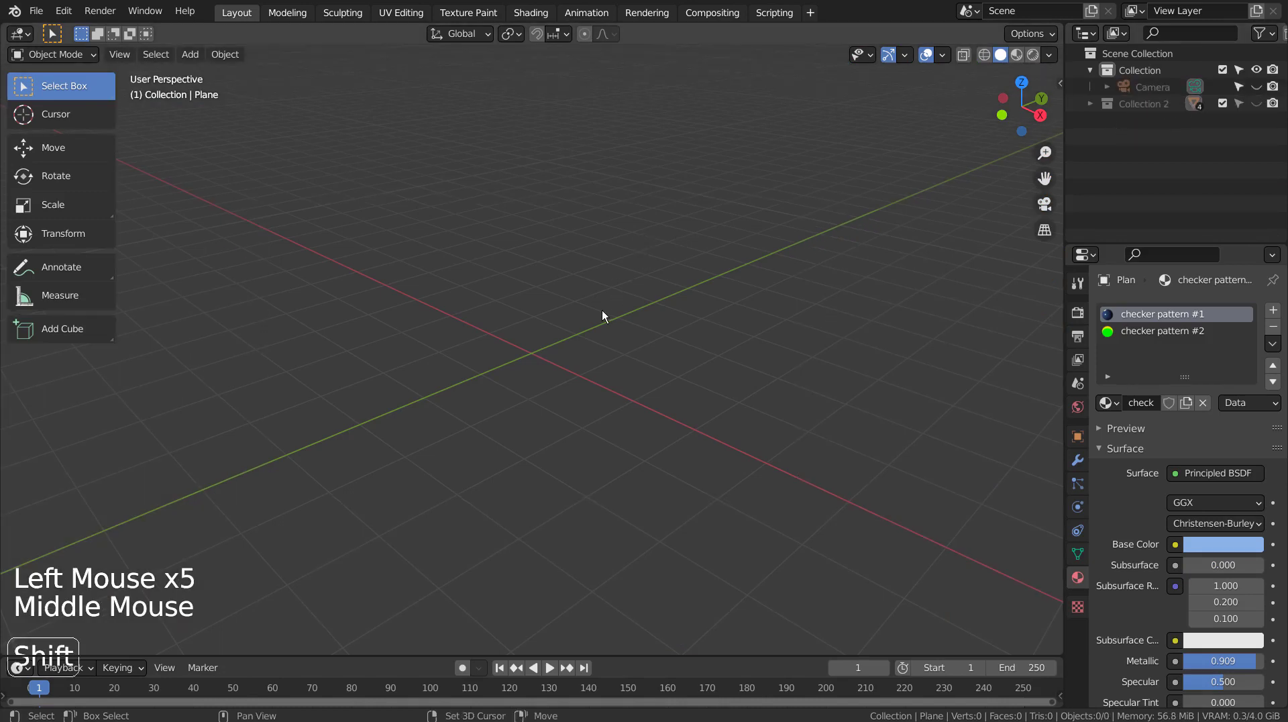
{"action": "key", "text": "shift+a"}
{"action": "left_click", "coordinate": [666, 310]}
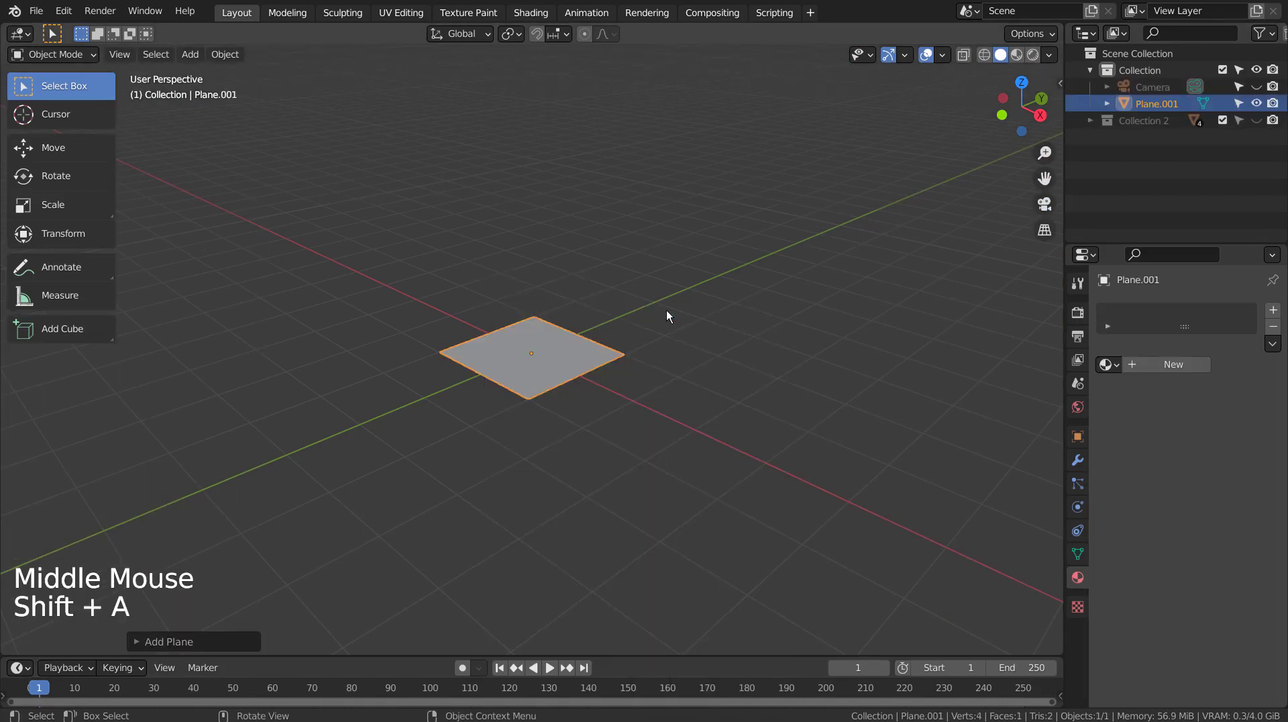
{"action": "scroll", "coordinate": [622, 355], "scroll_direction": "up", "scroll_amount": 4}
{"action": "scroll", "coordinate": [622, 355], "scroll_direction": "up", "scroll_amount": 1}
{"action": "middle_click_drag", "start_coordinate": [622, 354], "coordinate": [677, 406]}
Step: In Edit Mode, subdivide the plane with 15 cuts
{"action": "key", "text": "Tab"}
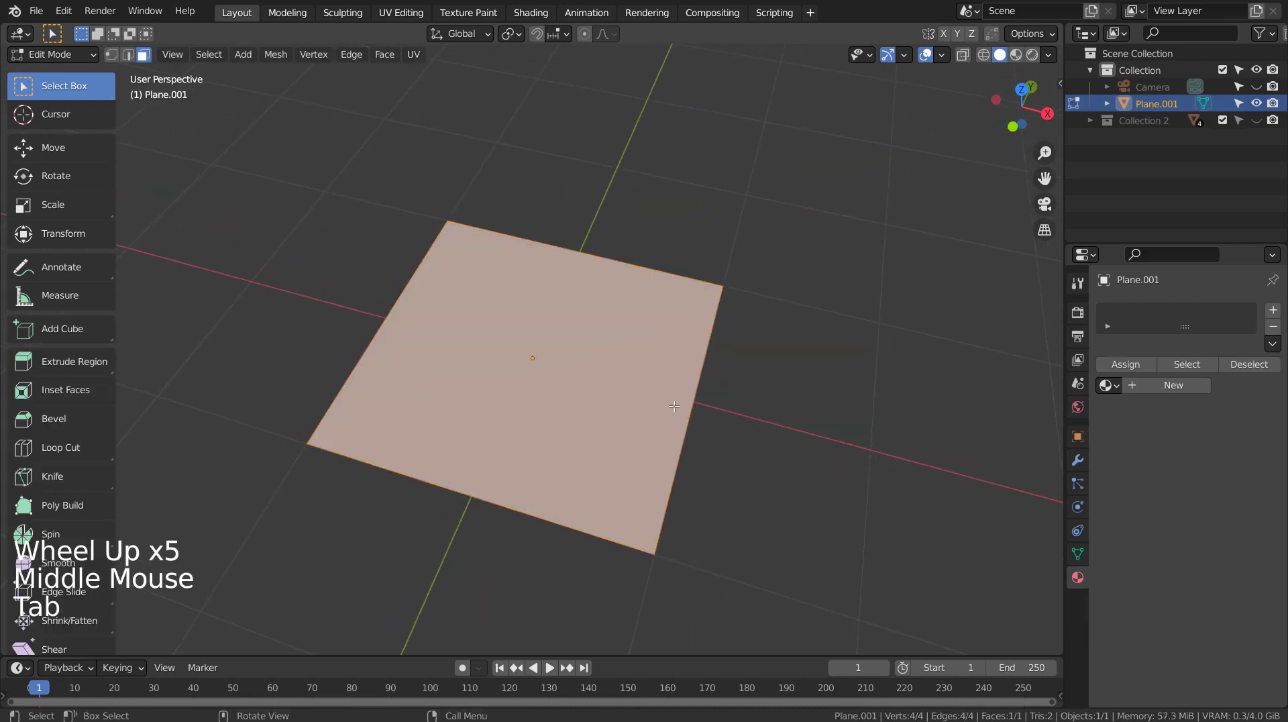
{"action": "right_click", "coordinate": [670, 406]}
{"action": "left_click", "coordinate": [590, 403]}
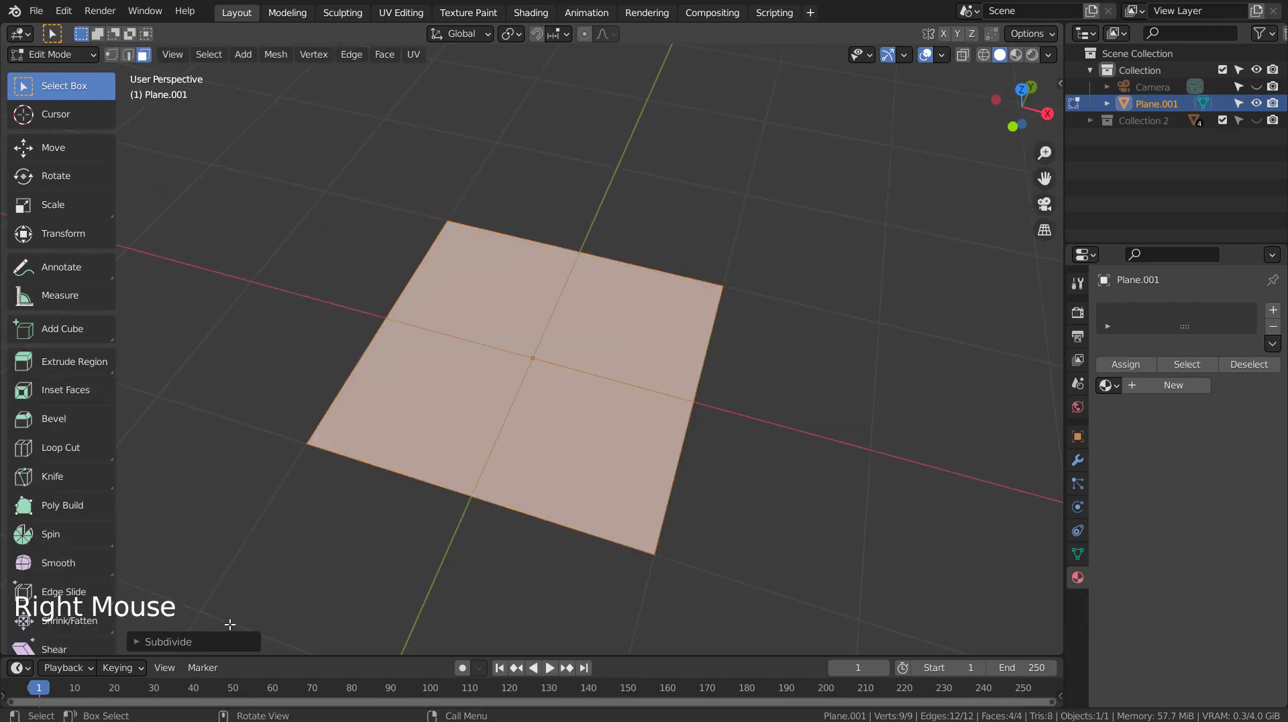
{"action": "left_click", "coordinate": [191, 642]}
{"action": "double_click", "coordinate": [286, 528]}
{"action": "type", "text": "15"}
{"action": "key", "text": "Return"}
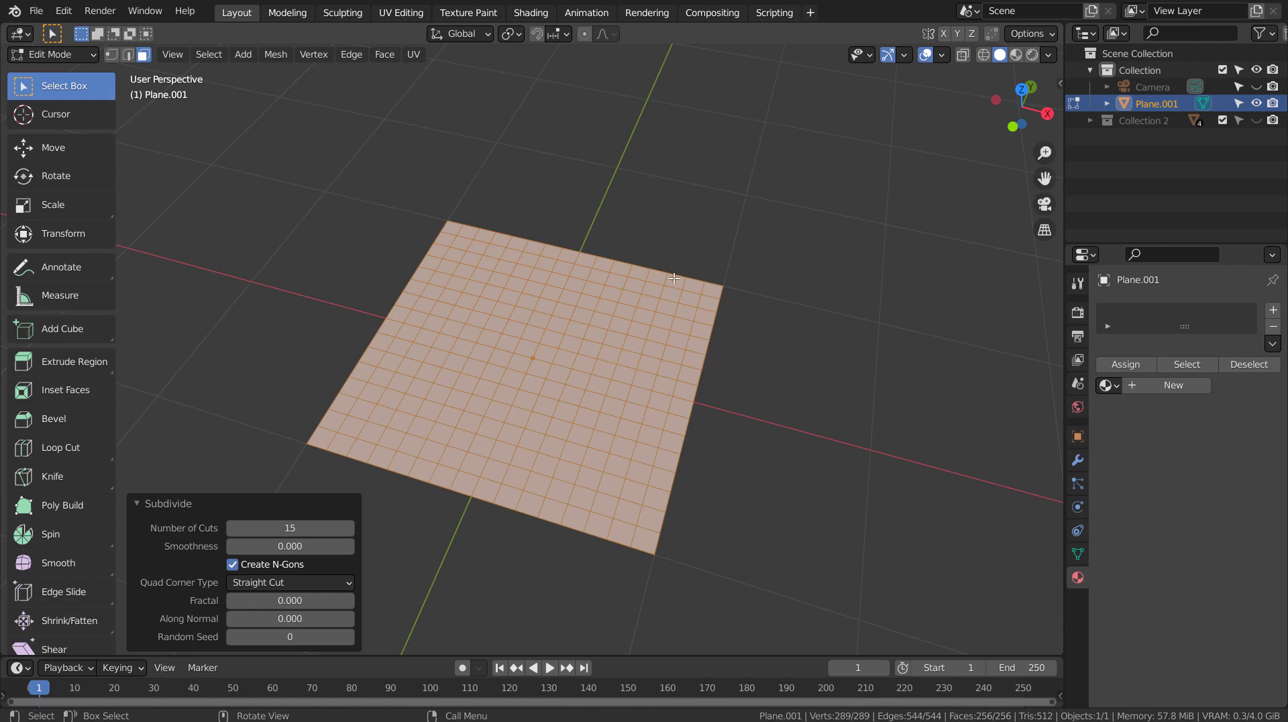
Step: In face select mode, select all faces then apply Checker Deselect
{"action": "key", "text": "3"}
{"action": "left_click", "coordinate": [745, 209]}
{"action": "key", "text": "a"}
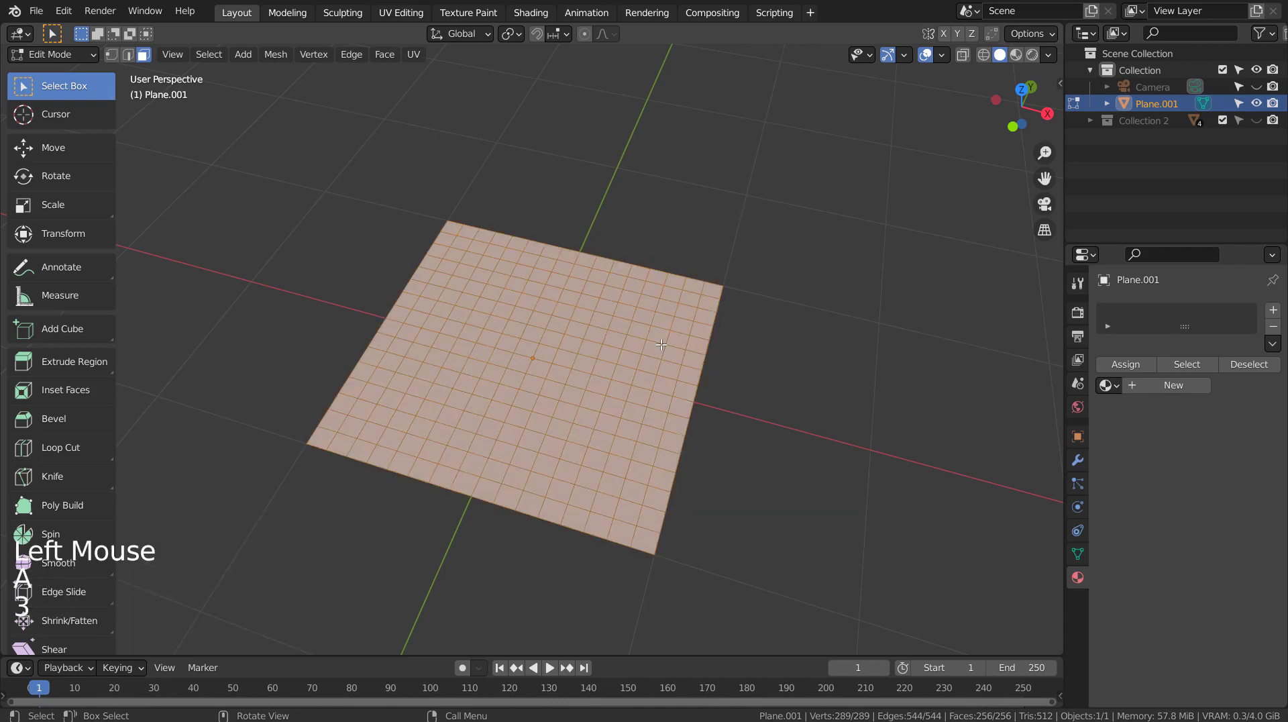
{"action": "left_click", "coordinate": [206, 54]}
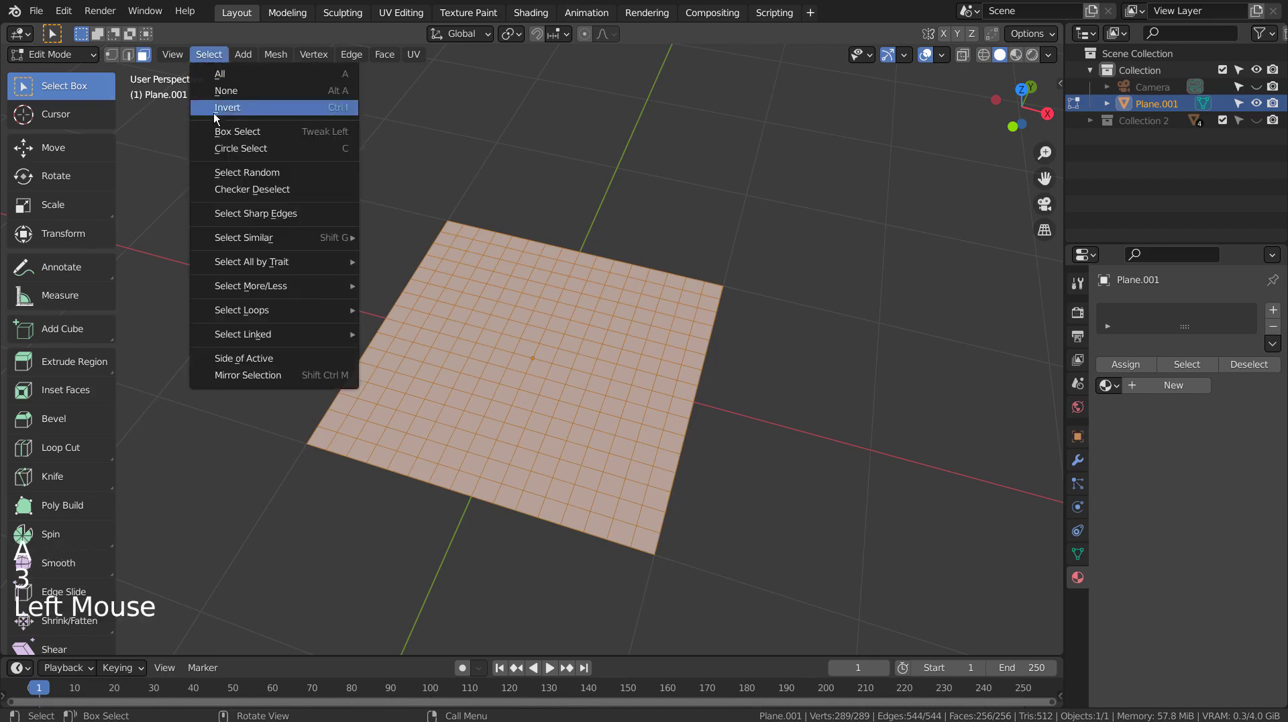
{"action": "left_click", "coordinate": [332, 194]}
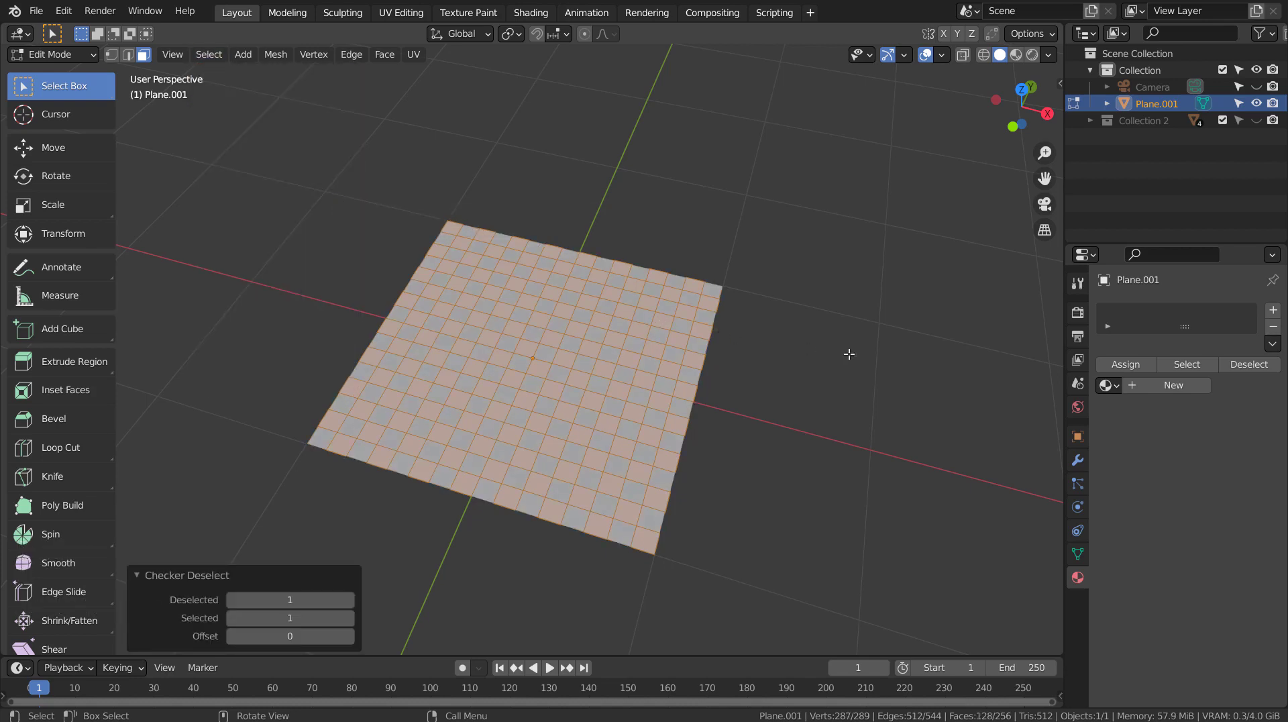
Step: Assign checker pattern #1 to the plane and checker pattern #2 to the selected faces
{"action": "left_click", "coordinate": [1114, 387]}
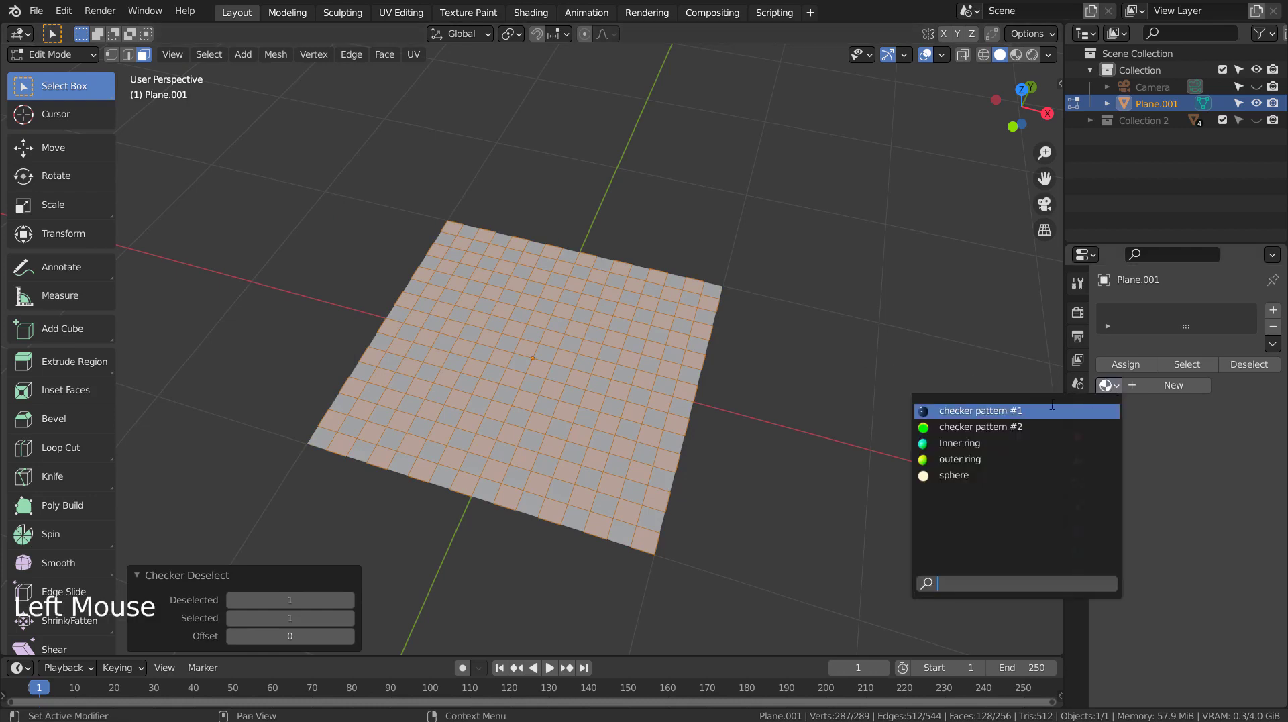
{"action": "left_click", "coordinate": [968, 411]}
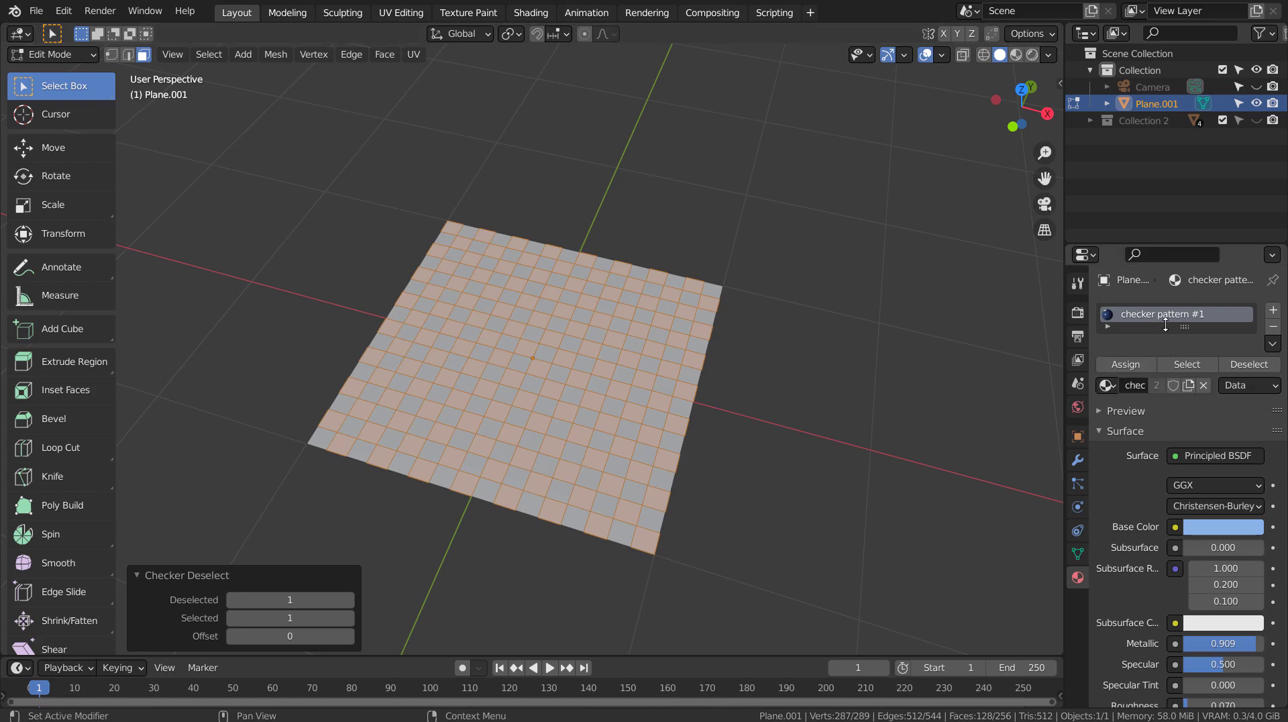
{"action": "left_click", "coordinate": [1274, 312]}
{"action": "left_click", "coordinate": [1114, 424]}
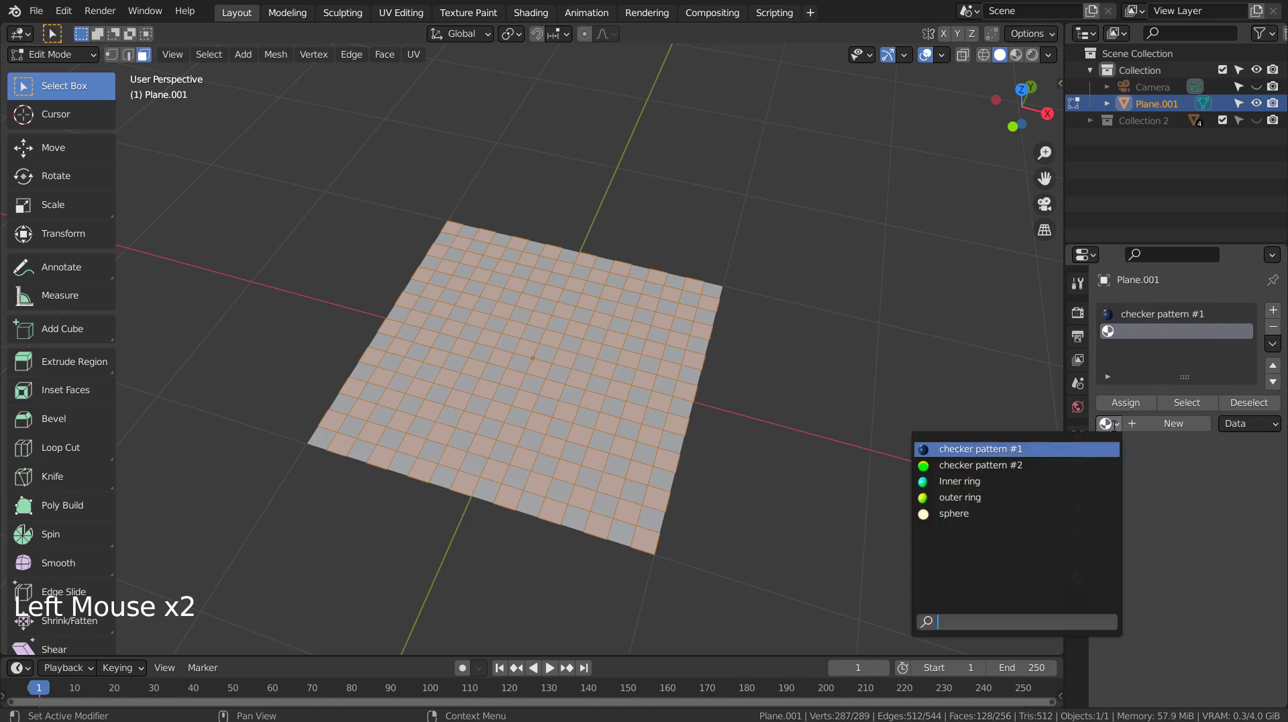
{"action": "left_click", "coordinate": [1067, 465]}
{"action": "left_click", "coordinate": [1125, 402]}
Step: View the checkerboard plane in Material Preview and return to Object Mode
{"action": "left_click", "coordinate": [1015, 54]}
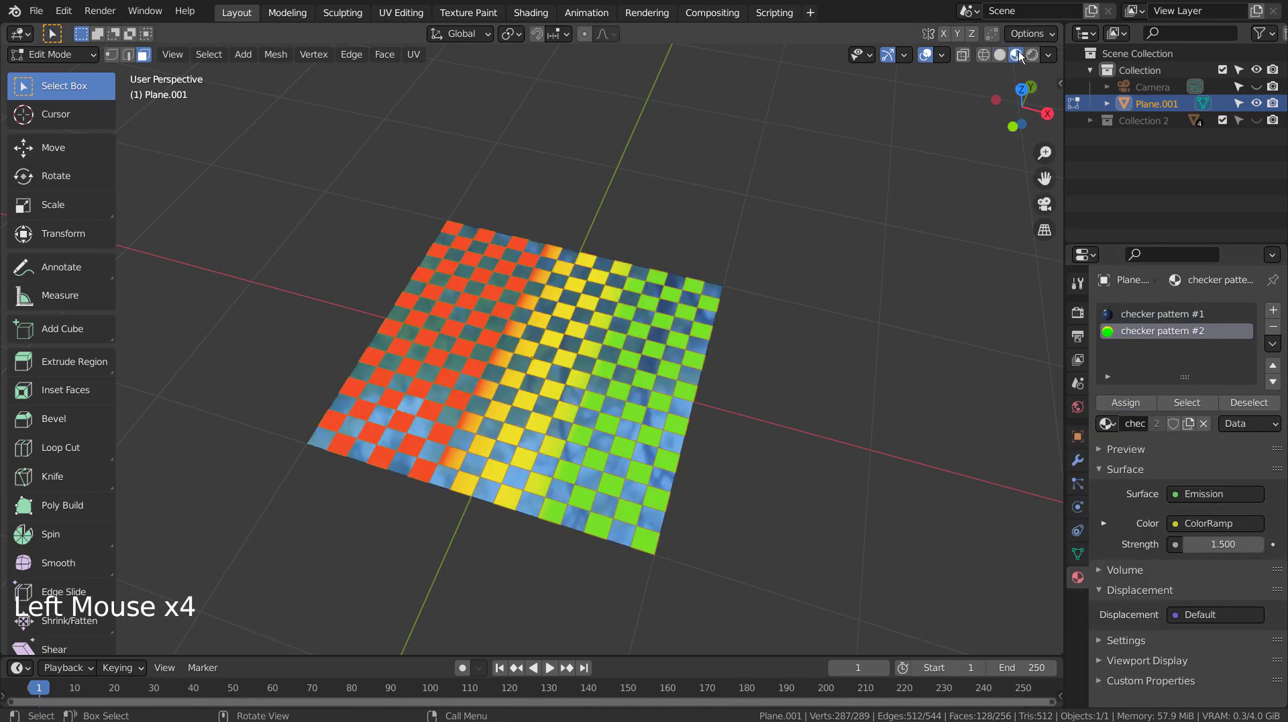
{"action": "scroll", "coordinate": [574, 399], "scroll_direction": "up", "scroll_amount": 4}
{"action": "mouse_move", "coordinate": [577, 401]}
{"action": "middle_mouse_down"}
{"action": "mouse_move", "coordinate": [662, 478]}
{"action": "mouse_move", "coordinate": [753, 414]}
{"action": "middle_mouse_up"}
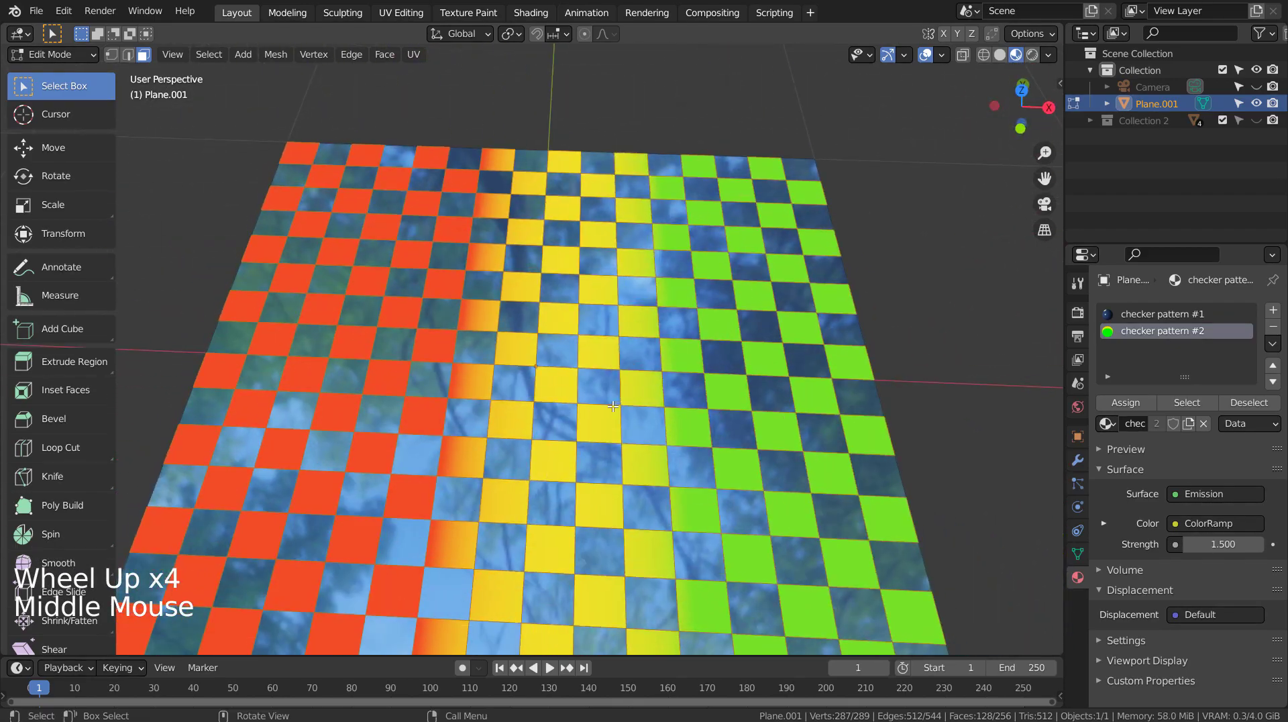
{"action": "key", "text": "Tab"}
Step: Stand the checker plane upright by rotating it 90° around the X axis
{"action": "scroll", "coordinate": [802, 410], "scroll_direction": "down", "scroll_amount": 3}
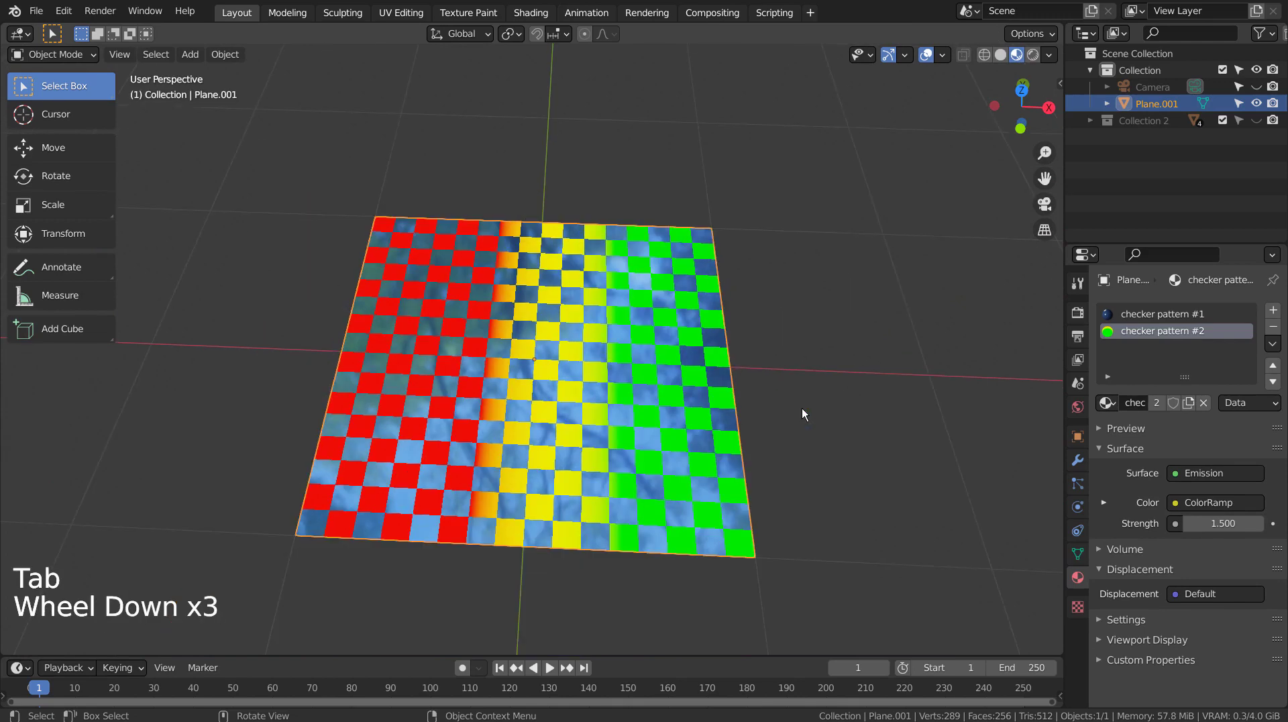
{"action": "key", "text": "r"}
{"action": "key", "text": "x"}
{"action": "key", "text": "9"}
{"action": "key", "text": "0"}
{"action": "key", "text": "Return"}
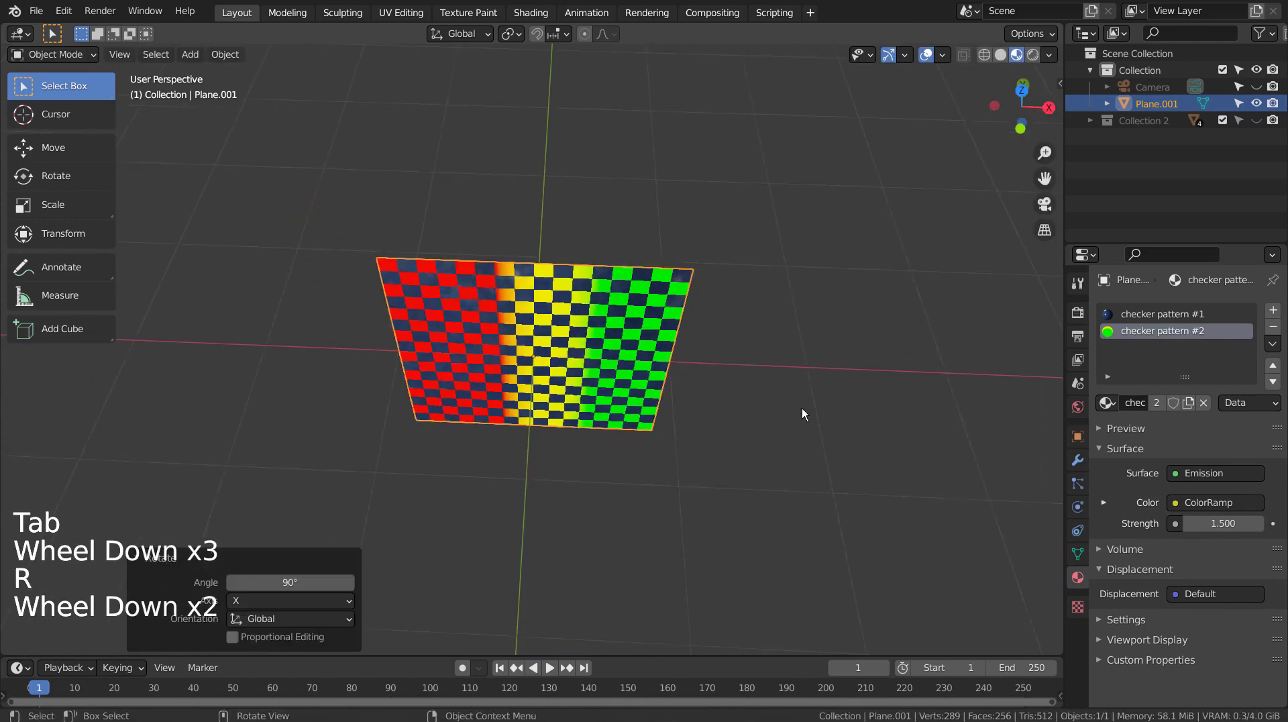
{"action": "scroll", "coordinate": [805, 413], "scroll_direction": "down", "scroll_amount": 1}
{"action": "middle_click_drag", "start_coordinate": [805, 354], "coordinate": [684, 376]}
Step: Scale the upright plane about 5.66 times and switch to the Shading workspace
{"action": "key", "text": "s"}
{"action": "left_click", "coordinate": [587, 341]}
{"action": "mouse_move", "coordinate": [587, 341]}
{"action": "middle_mouse_down"}
{"action": "mouse_move", "coordinate": [575, 379]}
{"action": "mouse_move", "coordinate": [506, 391]}
{"action": "mouse_move", "coordinate": [614, 384]}
{"action": "middle_mouse_up"}
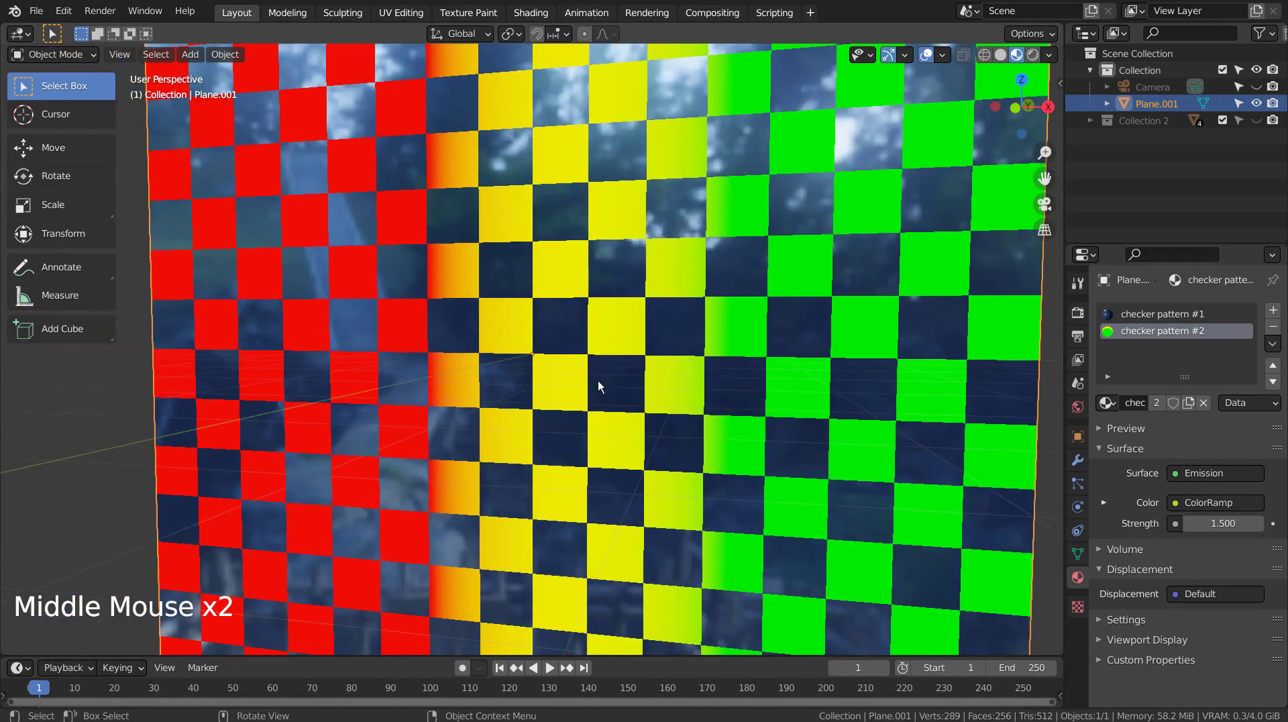
{"action": "left_click", "coordinate": [530, 14]}
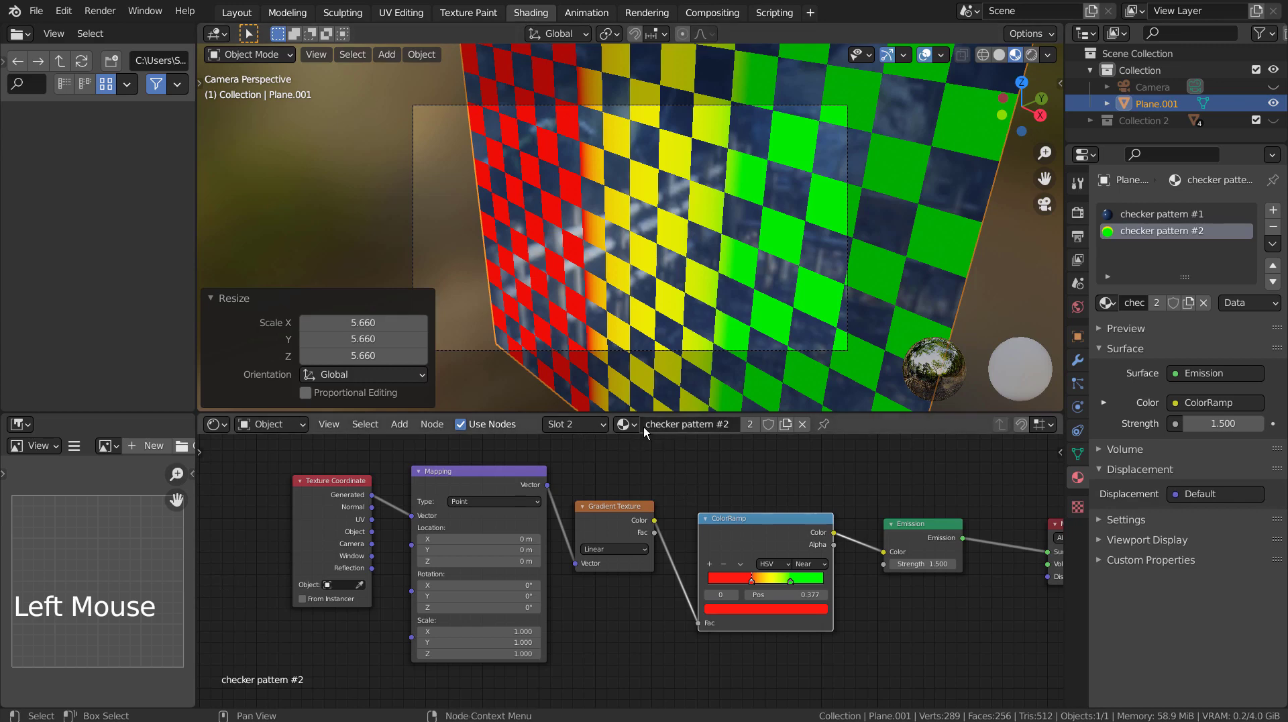
{"action": "left_click", "coordinate": [1206, 214]}
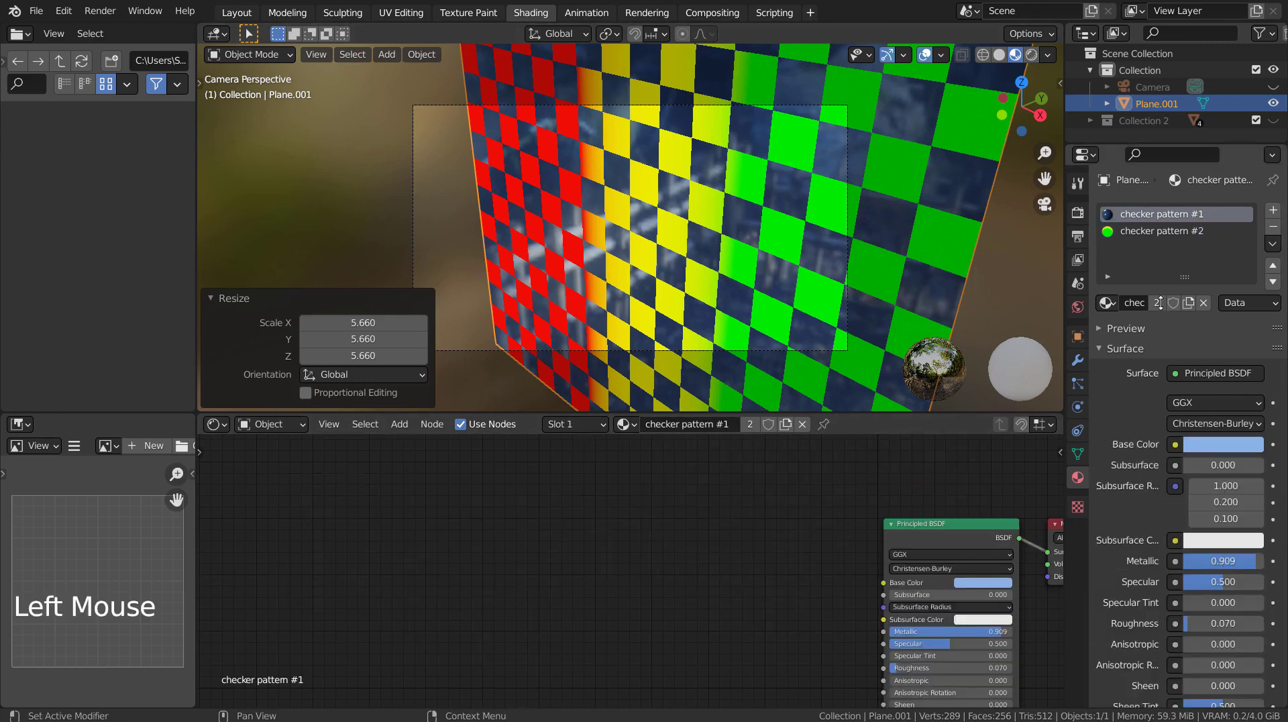
{"action": "middle_click_drag", "start_coordinate": [1013, 544], "coordinate": [517, 509], "text": "shift"}
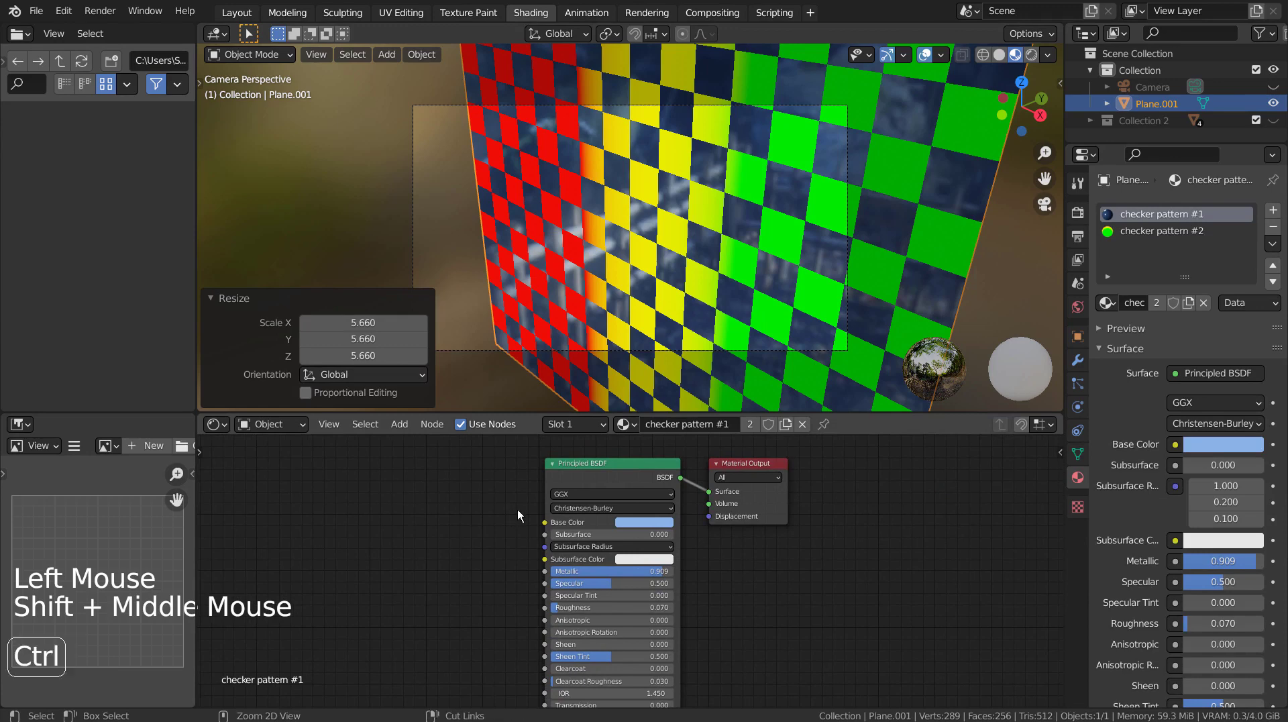
{"action": "key", "text": "ctrl+space"}
{"action": "mouse_move", "coordinate": [1033, 475]}
{"action": "middle_mouse_down", "text": "shift"}
{"action": "mouse_move", "coordinate": [933, 441]}
{"action": "mouse_move", "coordinate": [929, 411]}
{"action": "mouse_move", "coordinate": [929, 424]}
{"action": "middle_mouse_up", "text": "shift"}
{"action": "scroll", "coordinate": [947, 444], "scroll_direction": "down", "scroll_amount": 3}
{"action": "scroll", "coordinate": [956, 461], "scroll_direction": "down", "scroll_amount": 1}
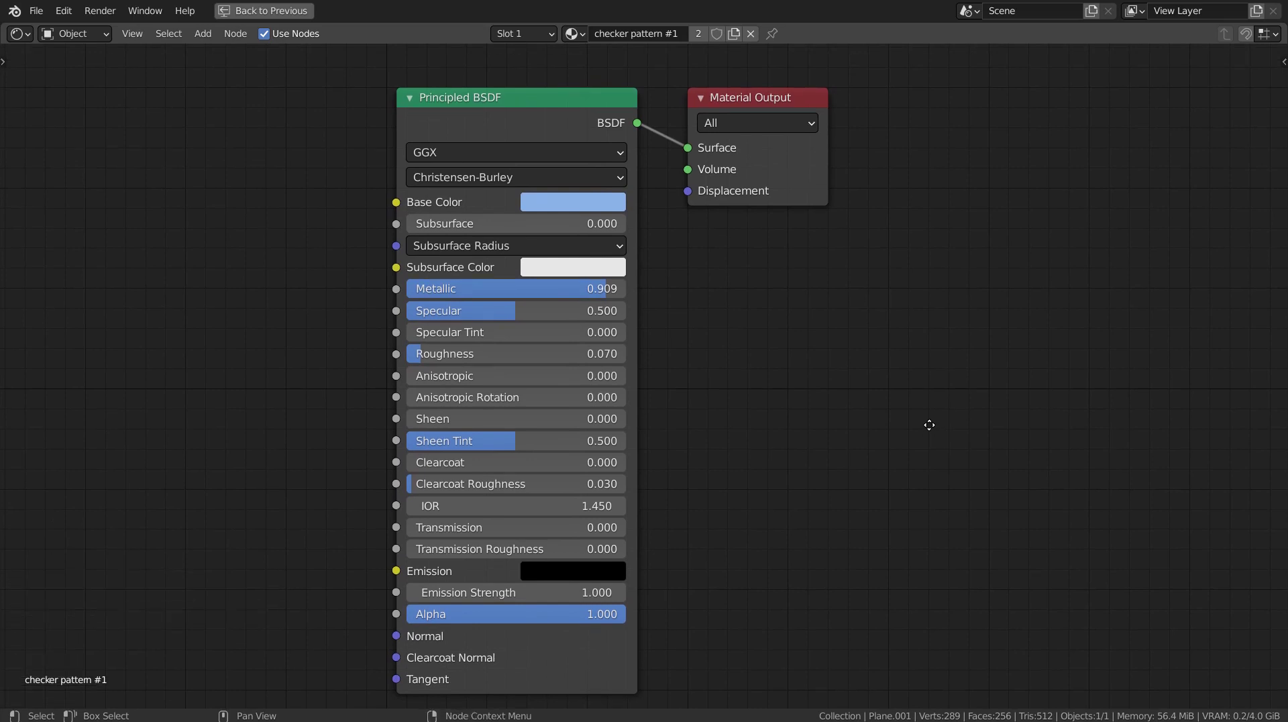
{"action": "key", "text": "ctrl"}
{"action": "key", "text": "ctrl+space"}
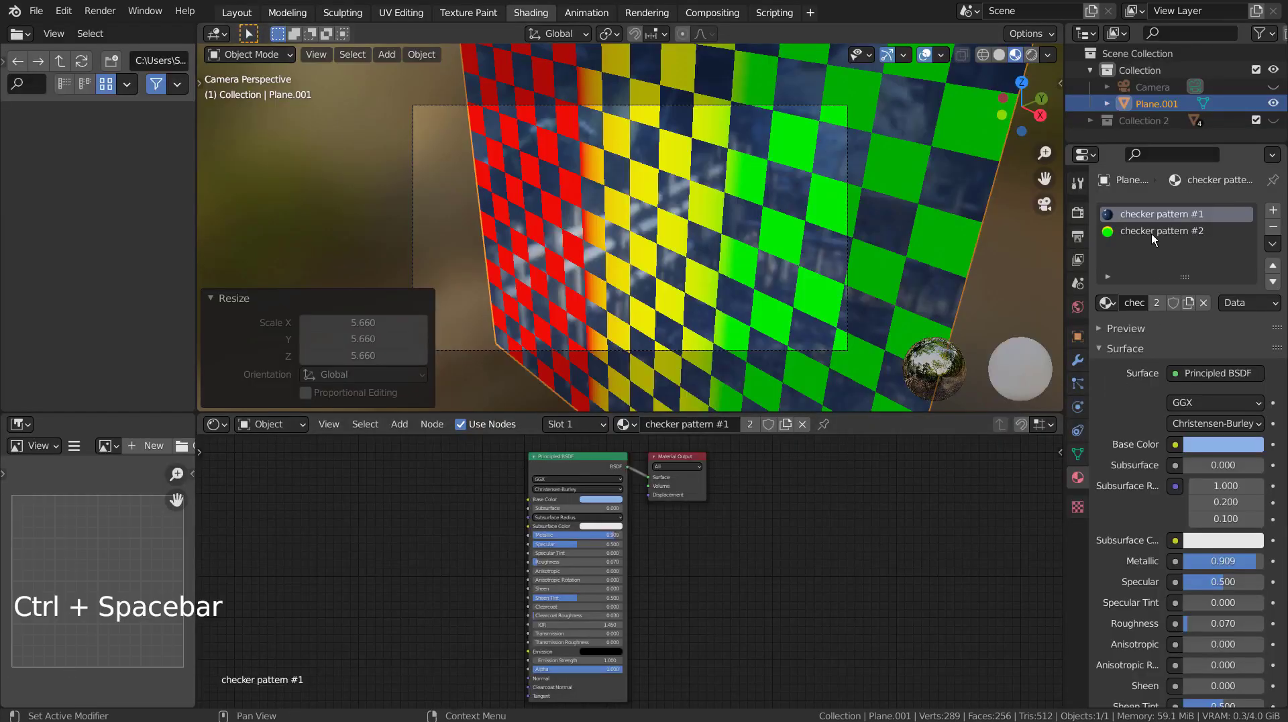
{"action": "left_click", "coordinate": [1157, 231]}
{"action": "key", "text": "ctrl+space"}
{"action": "scroll", "coordinate": [538, 336], "scroll_direction": "down", "scroll_amount": 4}
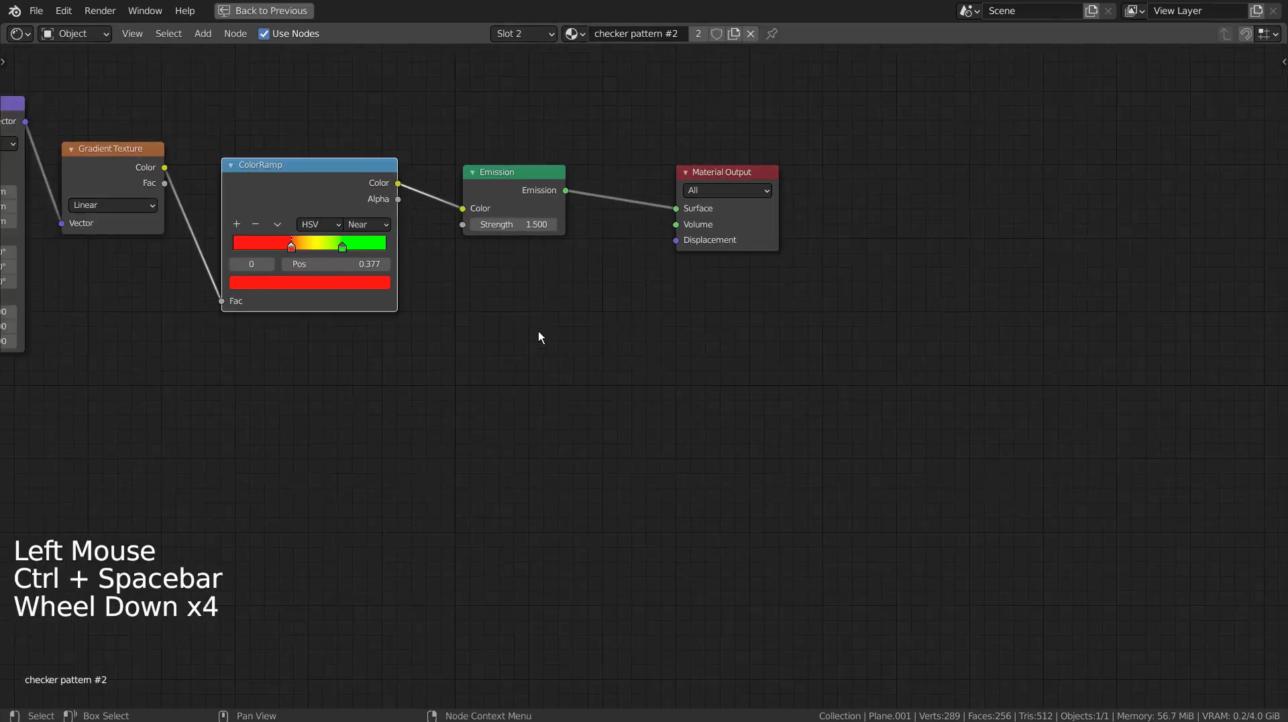
{"action": "mouse_move", "coordinate": [538, 335]}
{"action": "middle_mouse_down", "text": "shift"}
{"action": "mouse_move", "coordinate": [760, 370]}
{"action": "mouse_move", "coordinate": [872, 420]}
{"action": "middle_mouse_up", "text": "shift"}
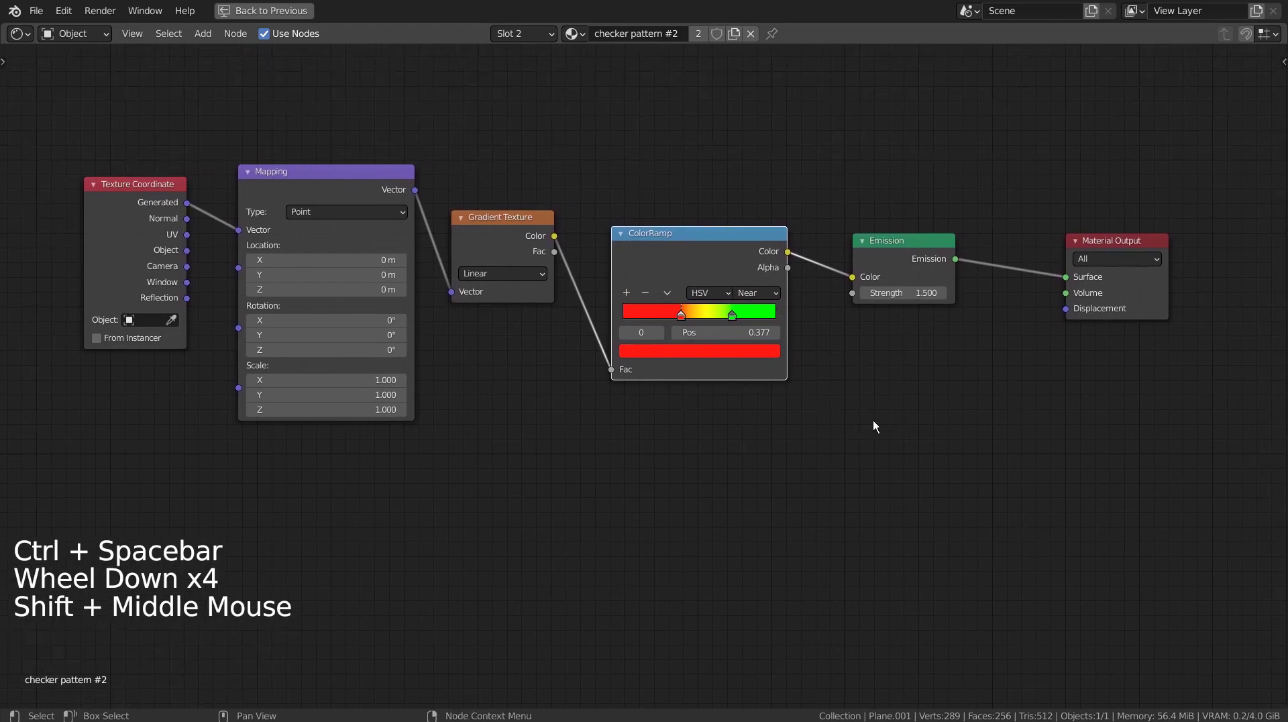
{"action": "scroll", "coordinate": [872, 420], "scroll_direction": "up", "scroll_amount": 1}
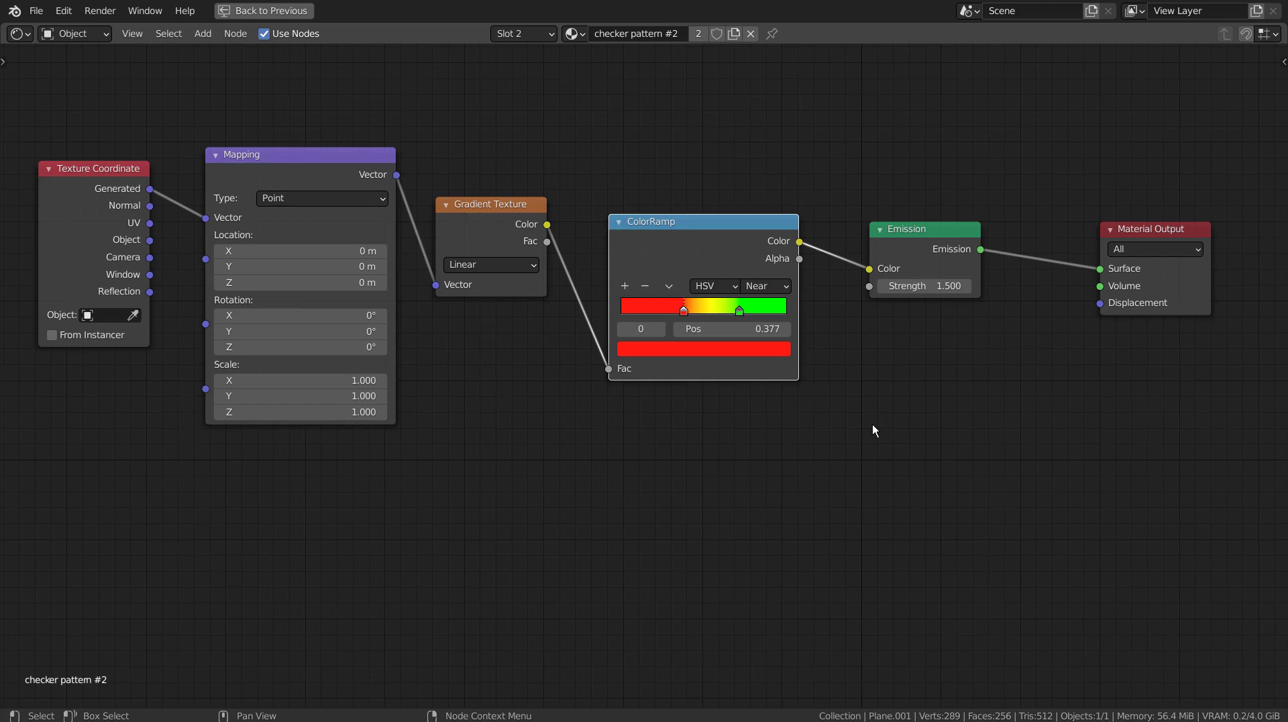
Step: Delete the checker plane Plane.001 from the scene
{"action": "key", "text": "ctrl+space"}
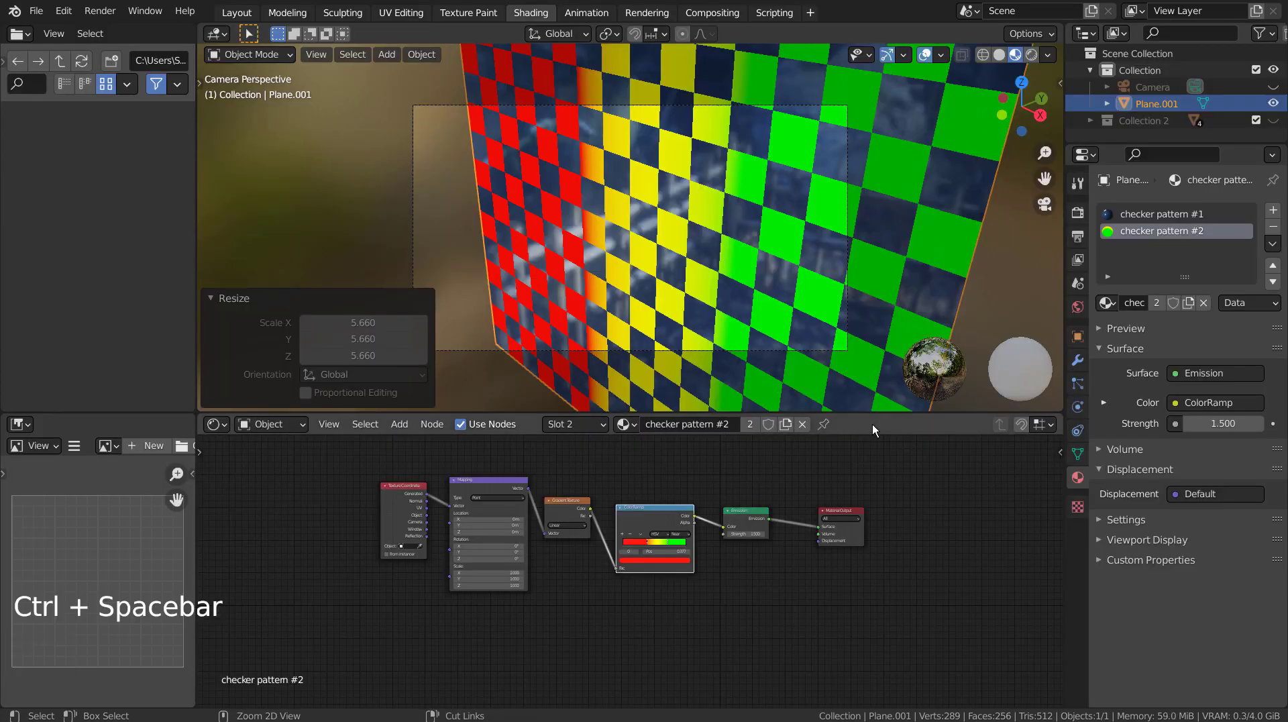
{"action": "mouse_move", "coordinate": [858, 302]}
{"action": "middle_mouse_down"}
{"action": "mouse_move", "coordinate": [835, 199]}
{"action": "mouse_move", "coordinate": [774, 216]}
{"action": "middle_mouse_up"}
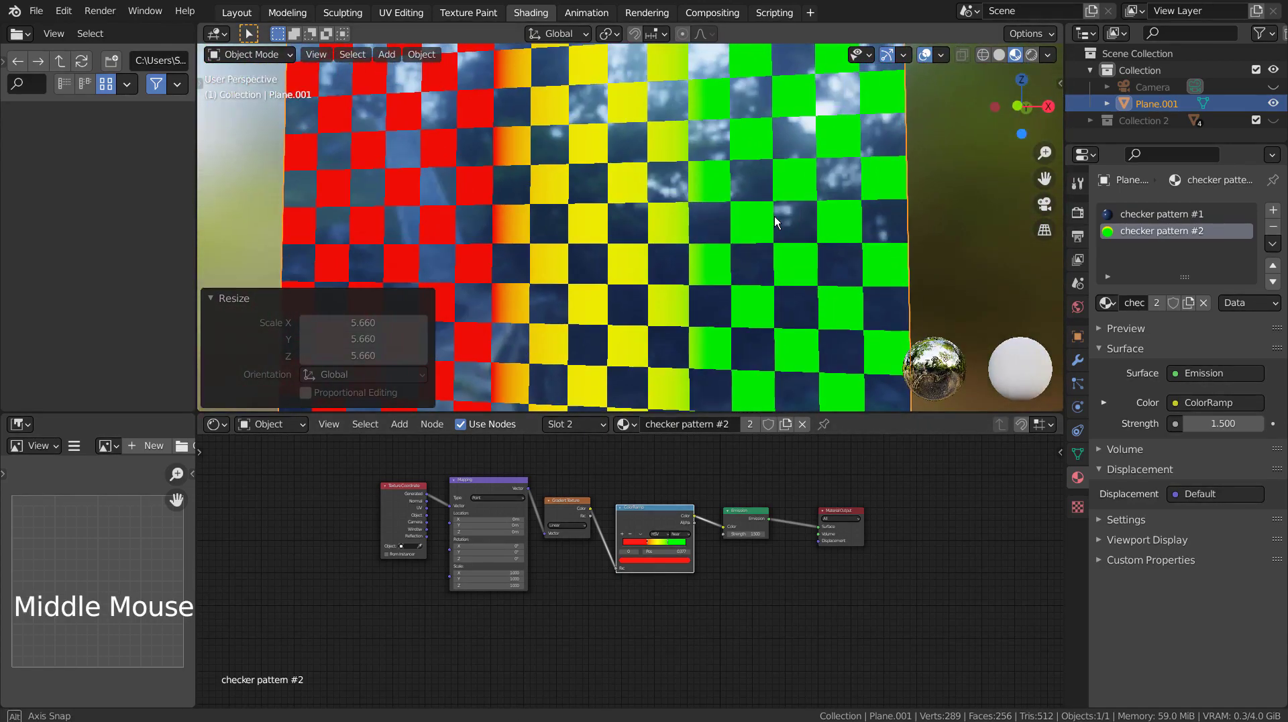
{"action": "left_click", "coordinate": [716, 227]}
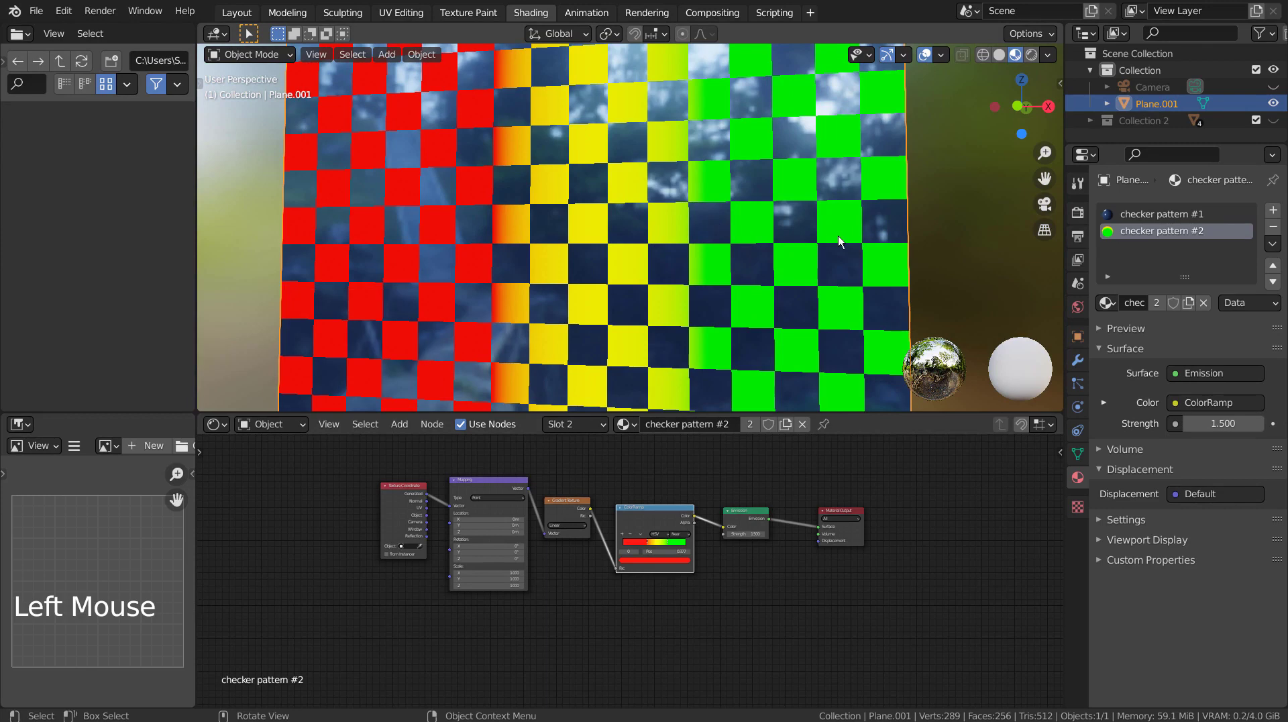
{"action": "key", "text": "x"}
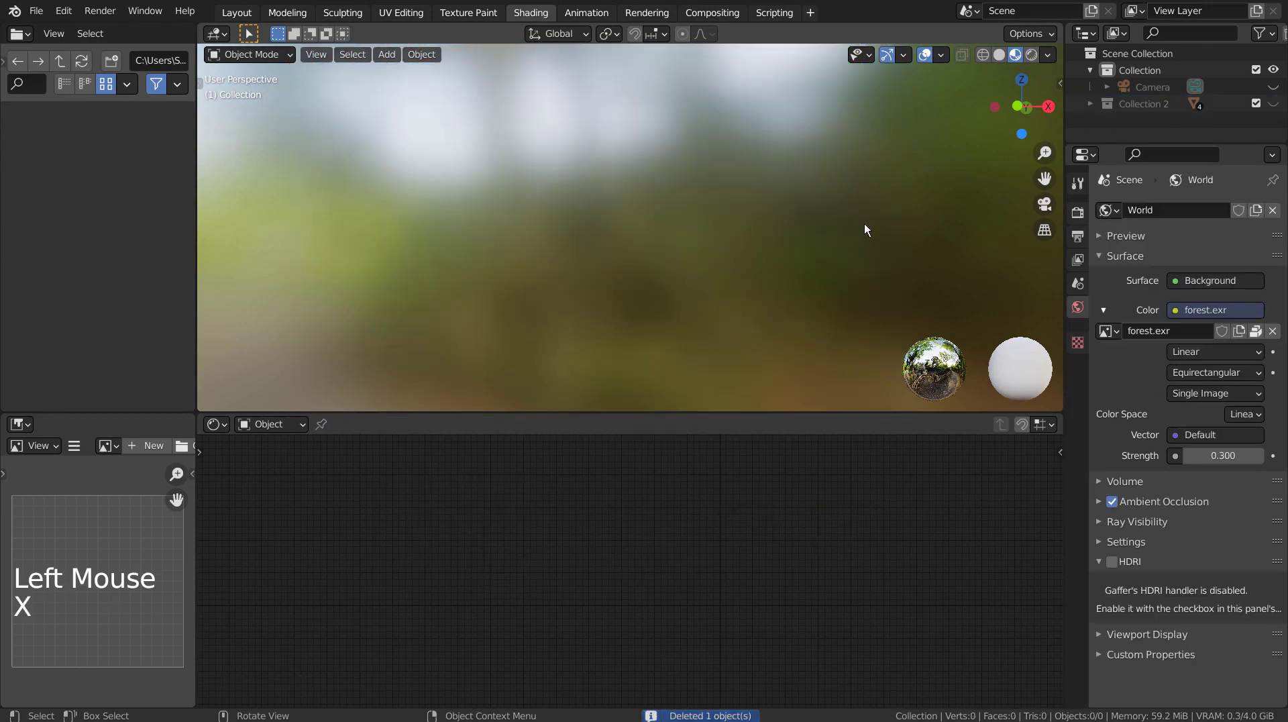
Step: Briefly show Collection 2, return to the Layout workspace, then hide Collection 2 again
{"action": "left_click", "coordinate": [1090, 103]}
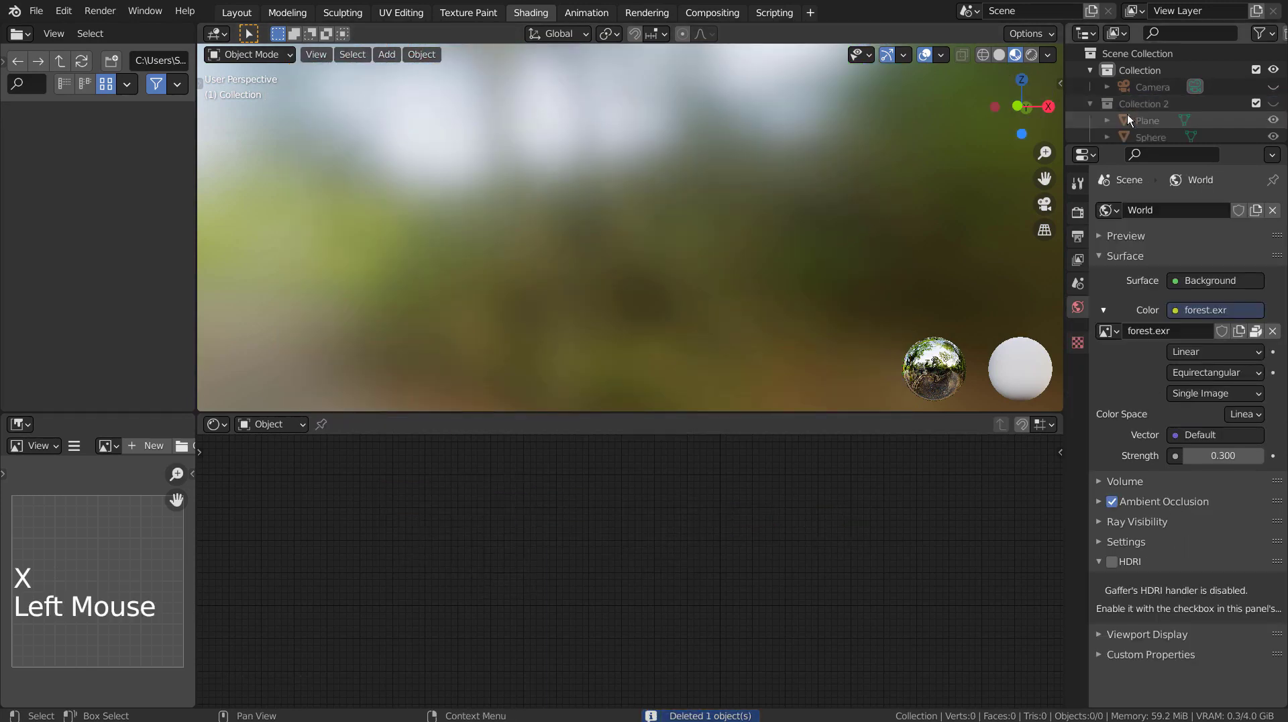
{"action": "left_click", "coordinate": [1272, 103]}
{"action": "middle_click_drag", "start_coordinate": [670, 302], "coordinate": [680, 344]}
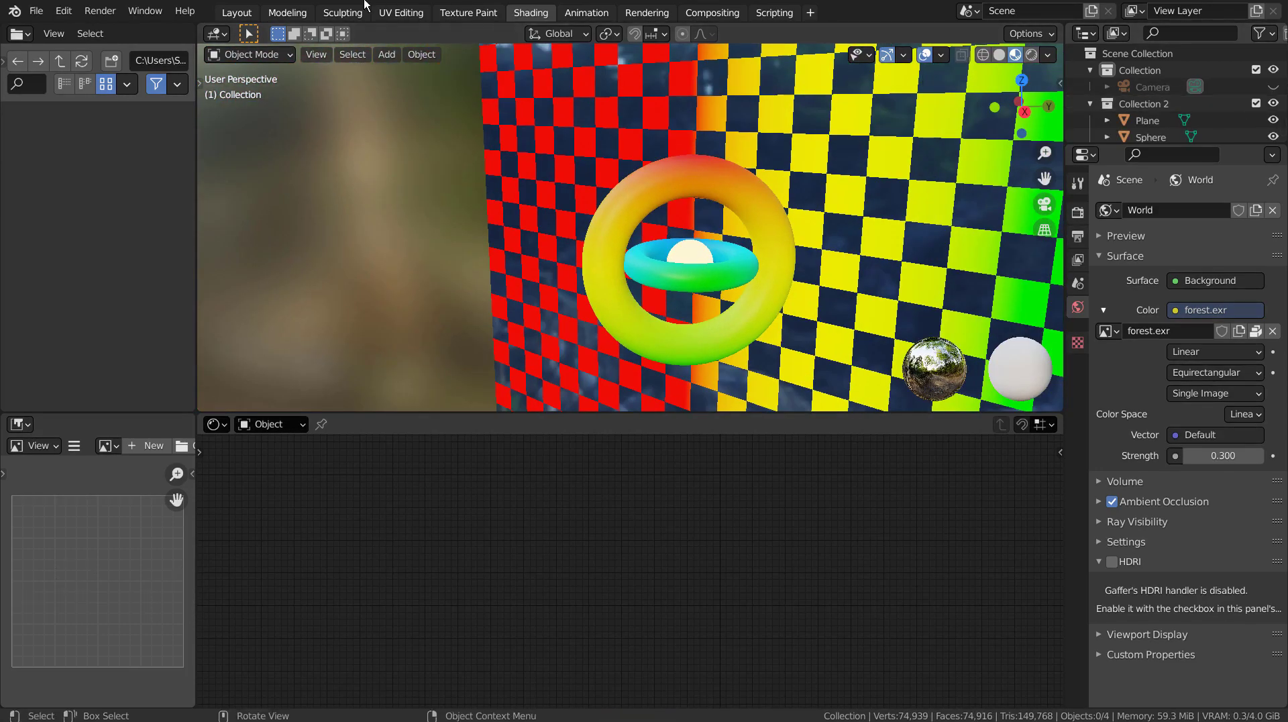
{"action": "left_click", "coordinate": [228, 12]}
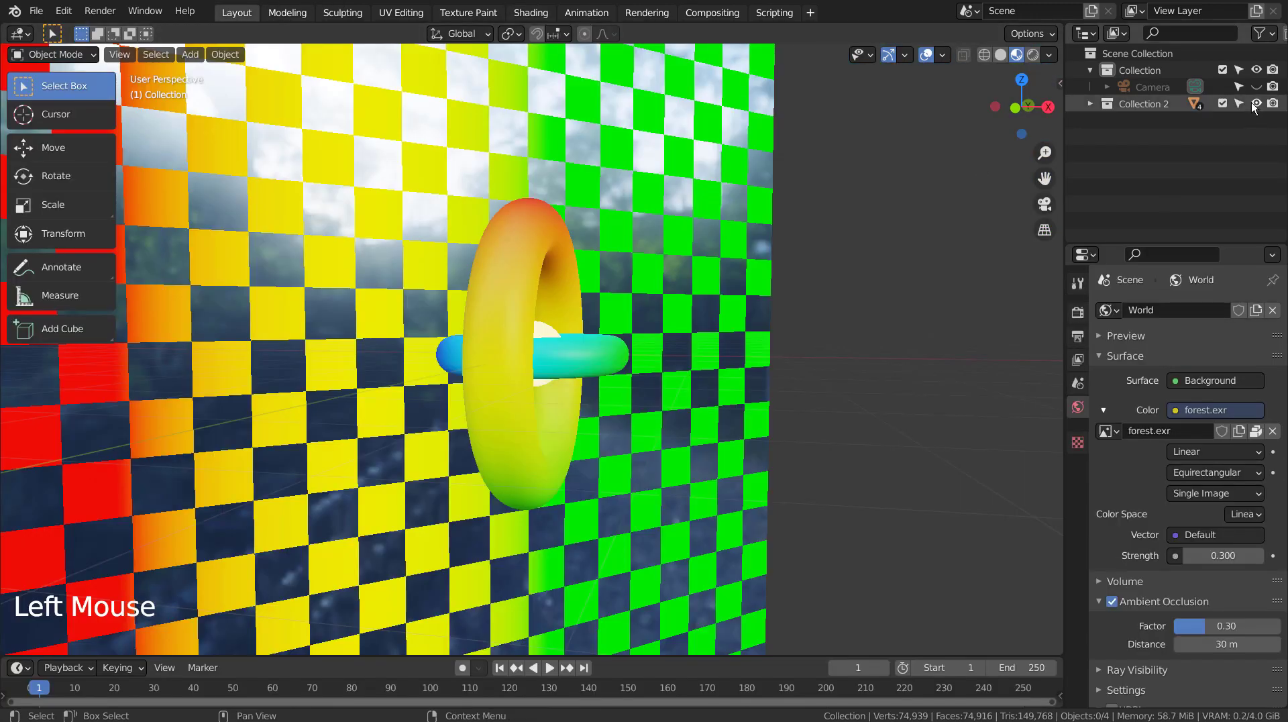
{"action": "left_click", "coordinate": [1255, 103]}
Step: Add a UV sphere at the centre of the empty scene
{"action": "mouse_move", "coordinate": [689, 346]}
{"action": "middle_mouse_down"}
{"action": "mouse_move", "coordinate": [573, 363]}
{"action": "mouse_move", "coordinate": [591, 322]}
{"action": "middle_mouse_up"}
{"action": "key", "text": "shift+a"}
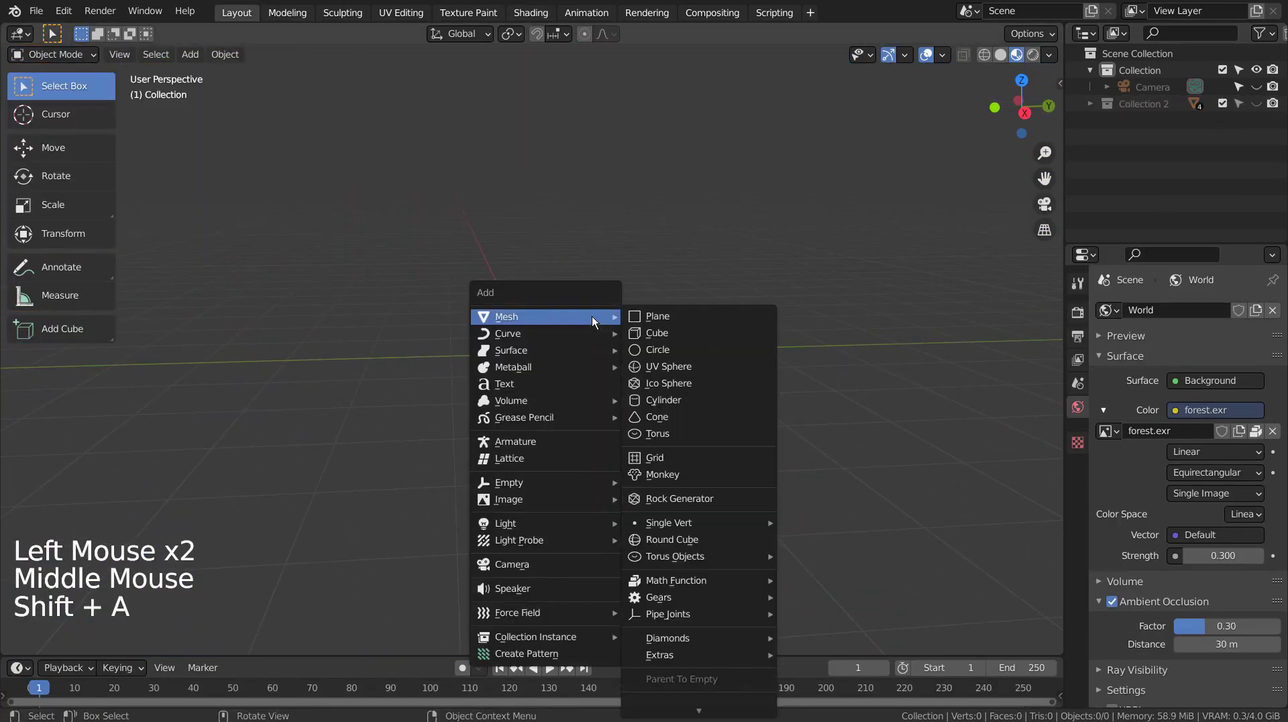
{"action": "left_click", "coordinate": [658, 363]}
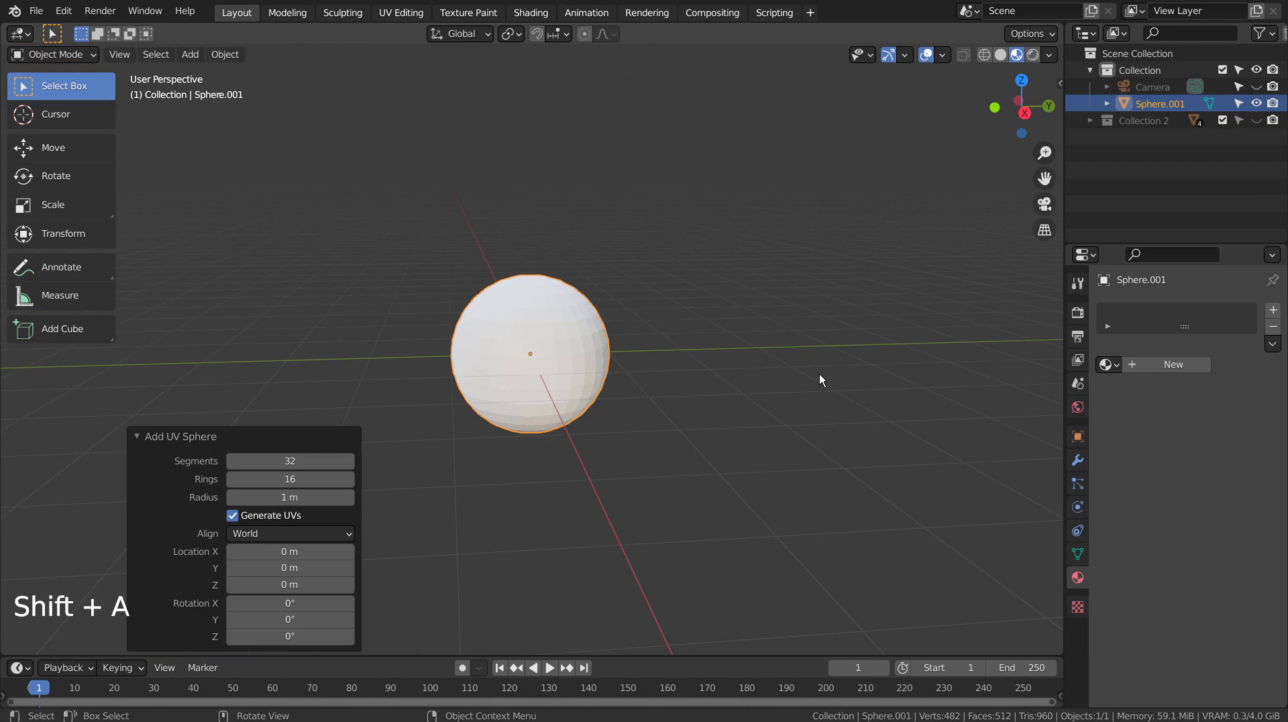
Step: Assign the existing 'sphere' emission material to the new sphere
{"action": "scroll", "coordinate": [671, 407], "scroll_direction": "down", "scroll_amount": 4}
{"action": "scroll", "coordinate": [673, 405], "scroll_direction": "down", "scroll_amount": 1}
{"action": "mouse_move", "coordinate": [673, 405]}
{"action": "middle_mouse_down"}
{"action": "mouse_move", "coordinate": [693, 428]}
{"action": "mouse_move", "coordinate": [688, 416]}
{"action": "middle_mouse_up"}
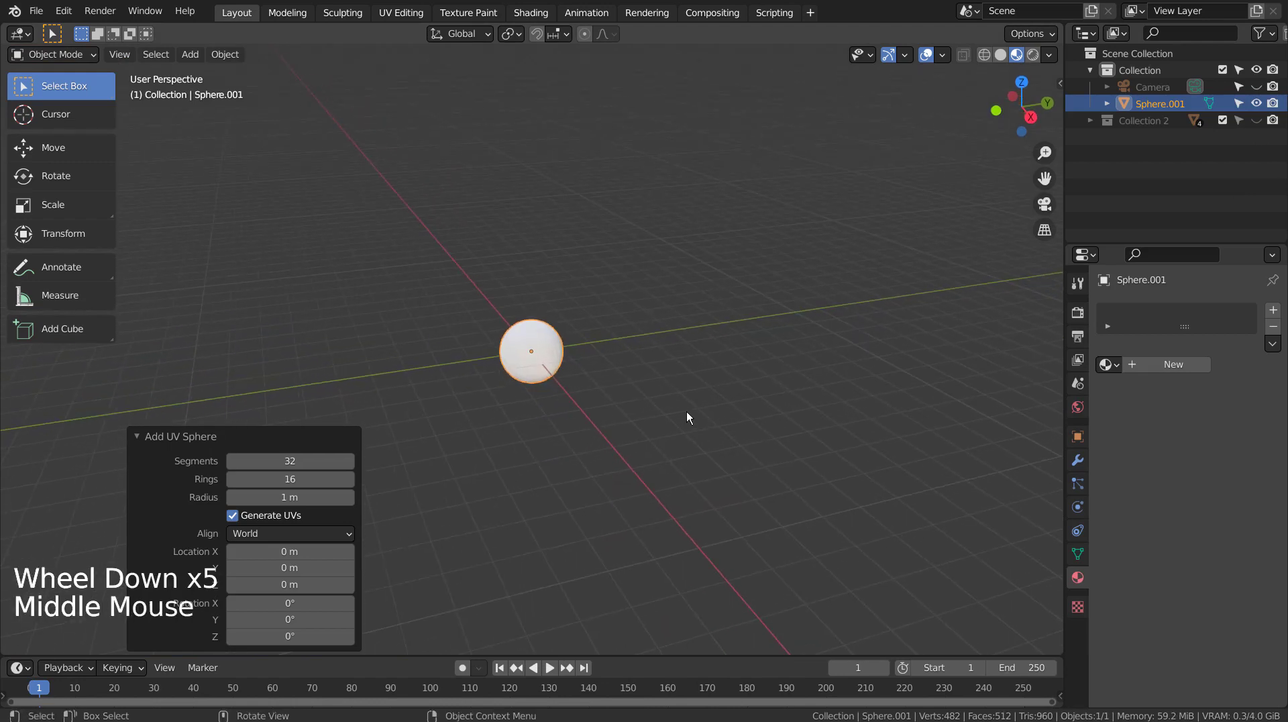
{"action": "left_click", "coordinate": [1107, 364]}
{"action": "left_click", "coordinate": [953, 454]}
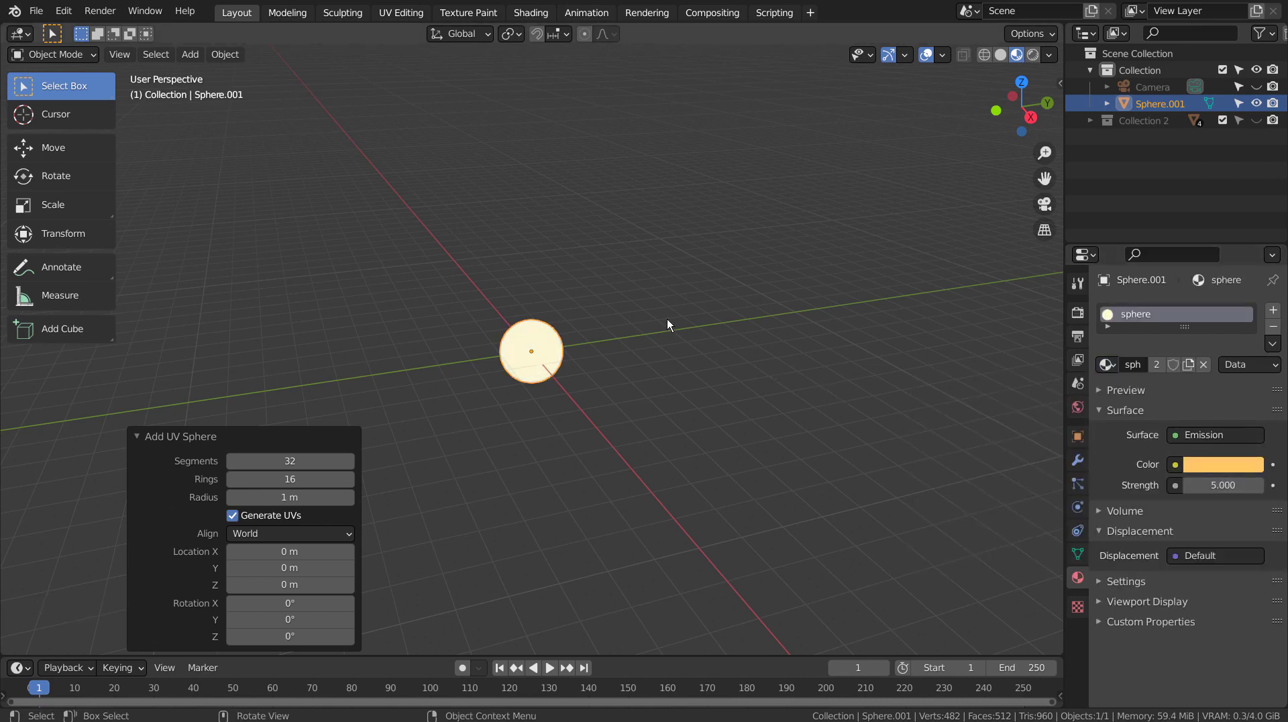
Step: Add a torus at the origin and scale it to about 1.7 times
{"action": "key", "text": "shift+a"}
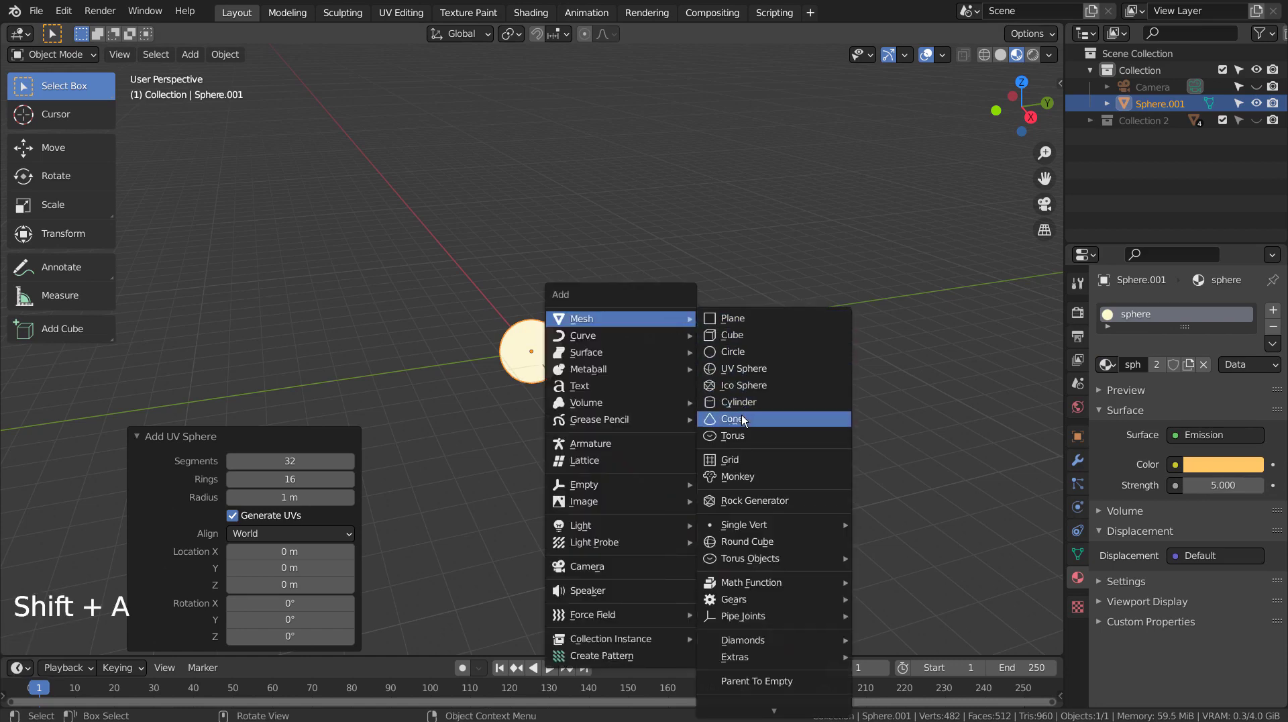
{"action": "left_click", "coordinate": [741, 433]}
{"action": "key", "text": "s"}
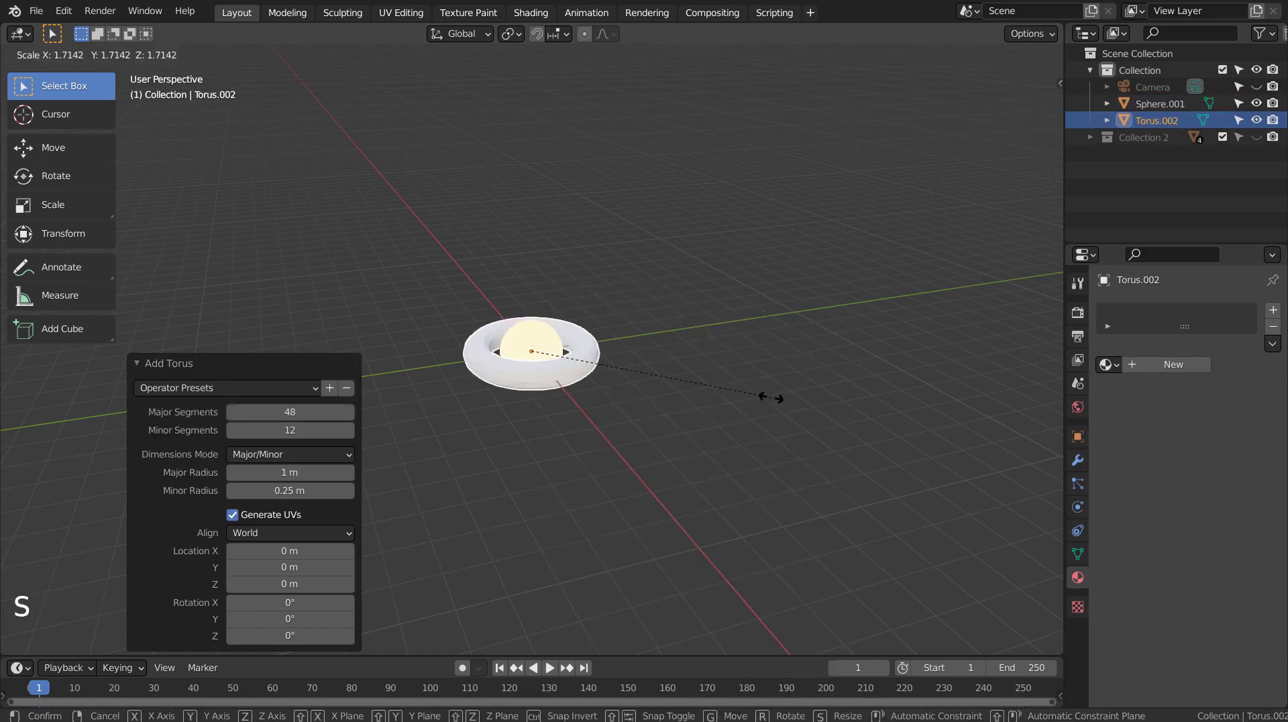
{"action": "left_click", "coordinate": [770, 397]}
Step: Duplicate the torus, rotate the copy 90° upright, and enlarge it further
{"action": "key", "text": "KP_1"}
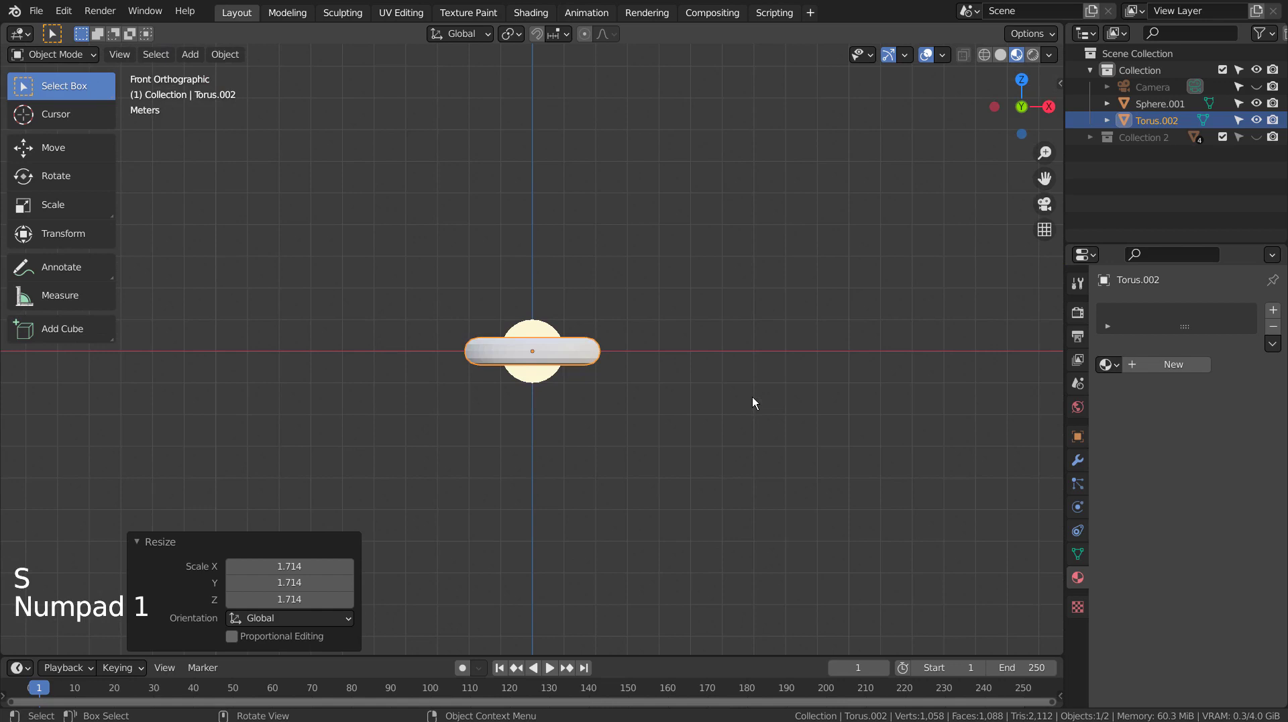
{"action": "key", "text": "shift+d"}
{"action": "key", "text": "r"}
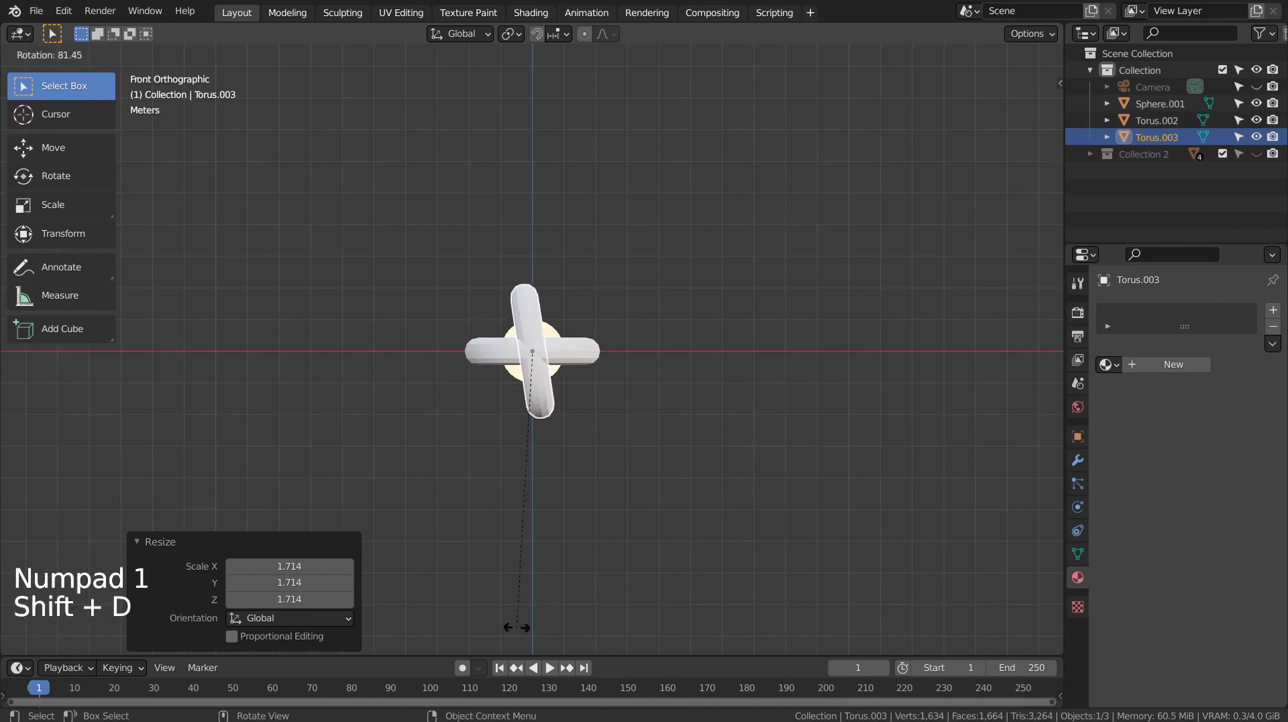
{"action": "left_click", "coordinate": [483, 633], "text": "ctrl"}
{"action": "key", "text": "s"}
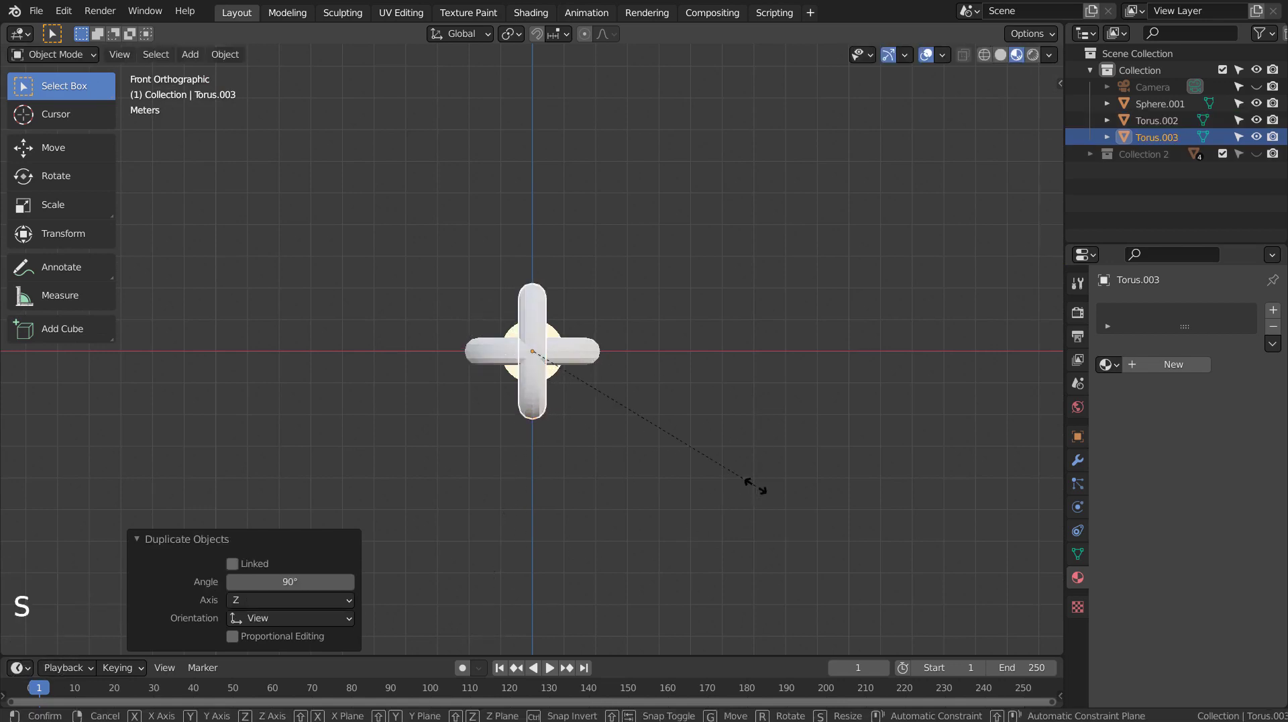
{"action": "left_click", "coordinate": [963, 438]}
{"action": "mouse_move", "coordinate": [964, 438]}
{"action": "middle_mouse_down"}
{"action": "mouse_move", "coordinate": [766, 443]}
{"action": "mouse_move", "coordinate": [800, 409]}
{"action": "mouse_move", "coordinate": [825, 419]}
{"action": "mouse_move", "coordinate": [828, 462]}
{"action": "mouse_move", "coordinate": [700, 407]}
{"action": "middle_mouse_up"}
{"action": "left_click", "coordinate": [574, 364]}
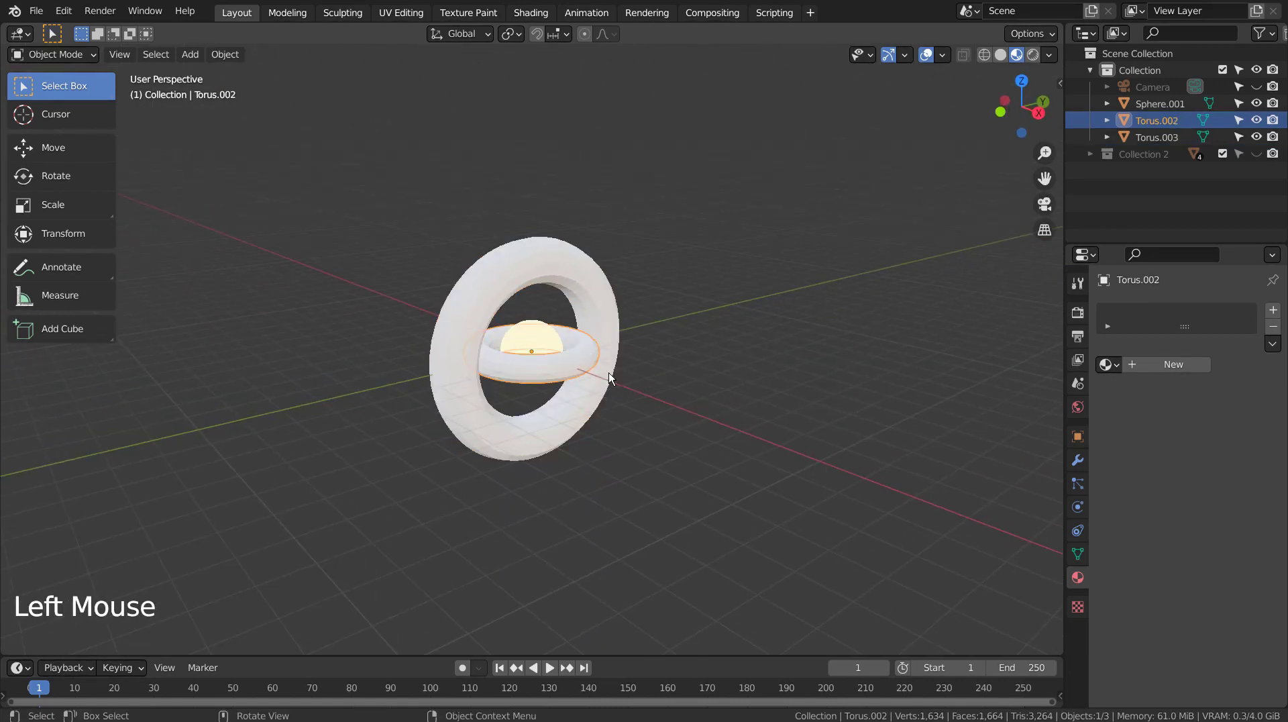
{"action": "scroll", "coordinate": [670, 377], "scroll_direction": "up", "scroll_amount": 3}
{"action": "scroll", "coordinate": [670, 373], "scroll_direction": "up", "scroll_amount": 2}
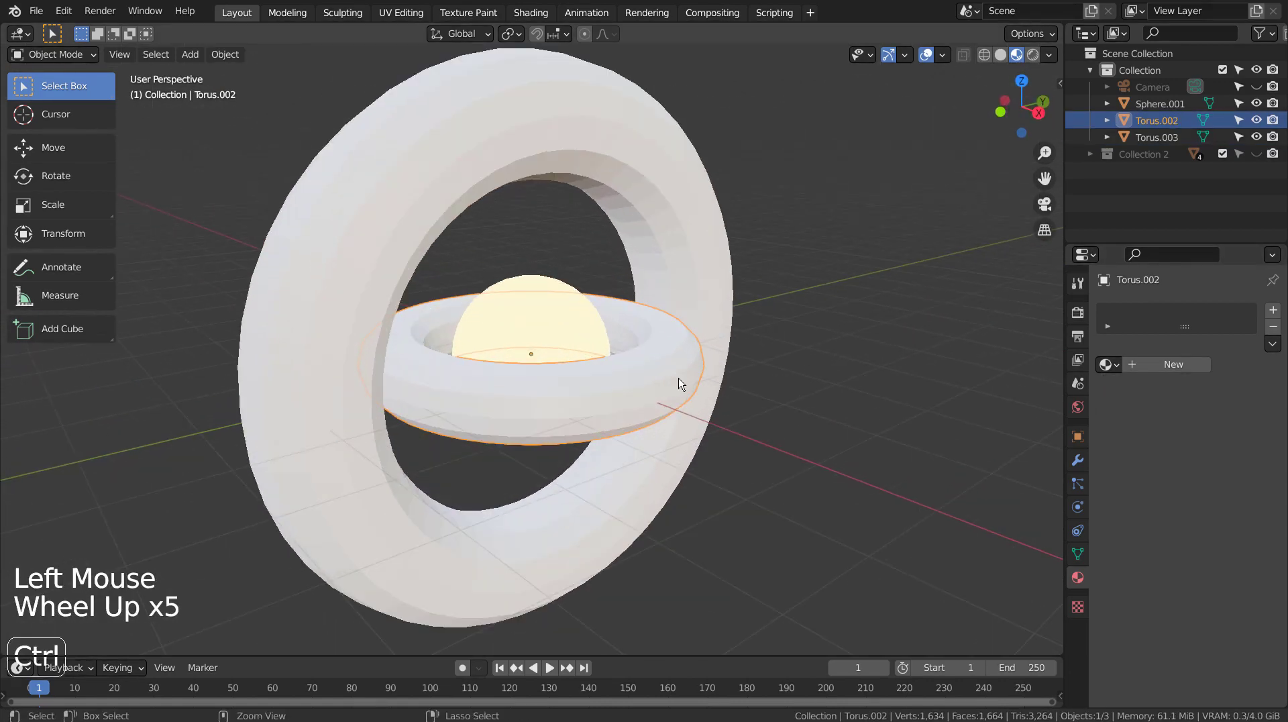
Step: Give both rings subdivision smoothing (Ctrl+1) and Shade Smooth
{"action": "key", "text": "ctrl+1"}
{"action": "right_click", "coordinate": [650, 372]}
{"action": "left_click", "coordinate": [666, 356]}
{"action": "left_click", "coordinate": [726, 247]}
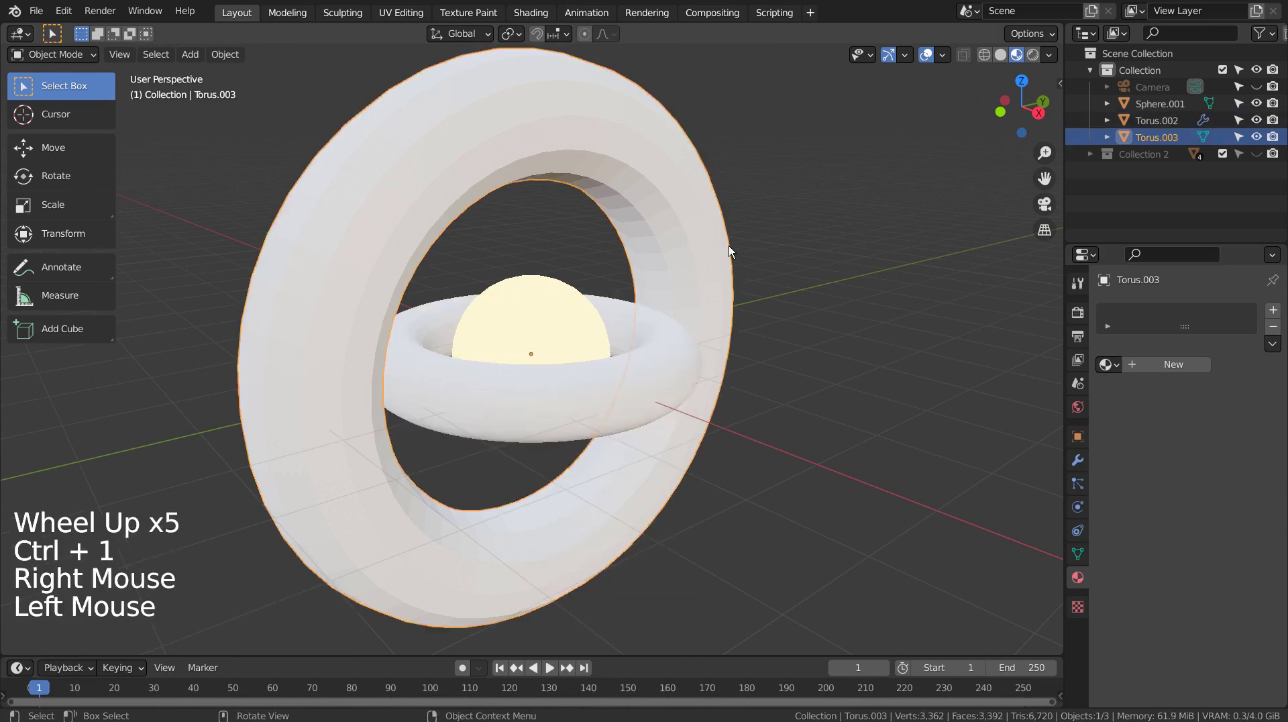
{"action": "key", "text": "ctrl+1"}
{"action": "right_click", "coordinate": [716, 256]}
{"action": "left_click", "coordinate": [711, 252]}
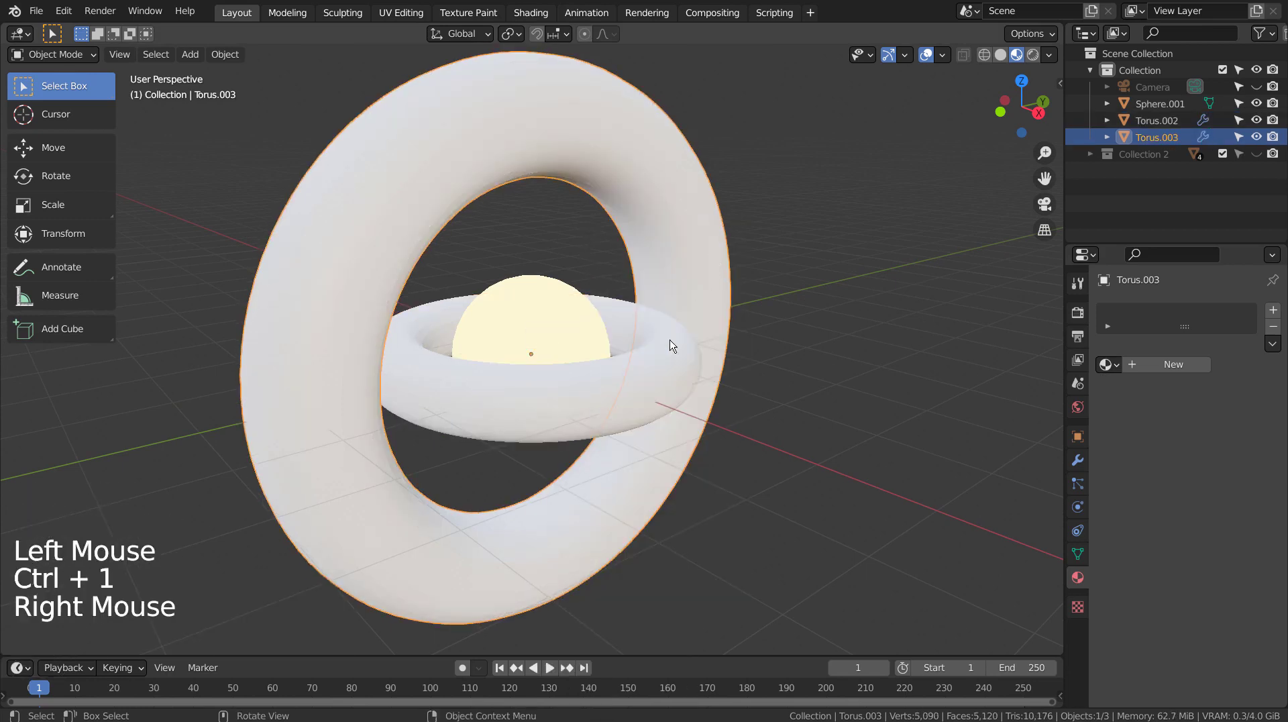
Step: Assign 'Inner ring' to the flat torus and 'outer ring' to the upright torus
{"action": "left_click", "coordinate": [649, 382]}
{"action": "left_click", "coordinate": [1106, 364]}
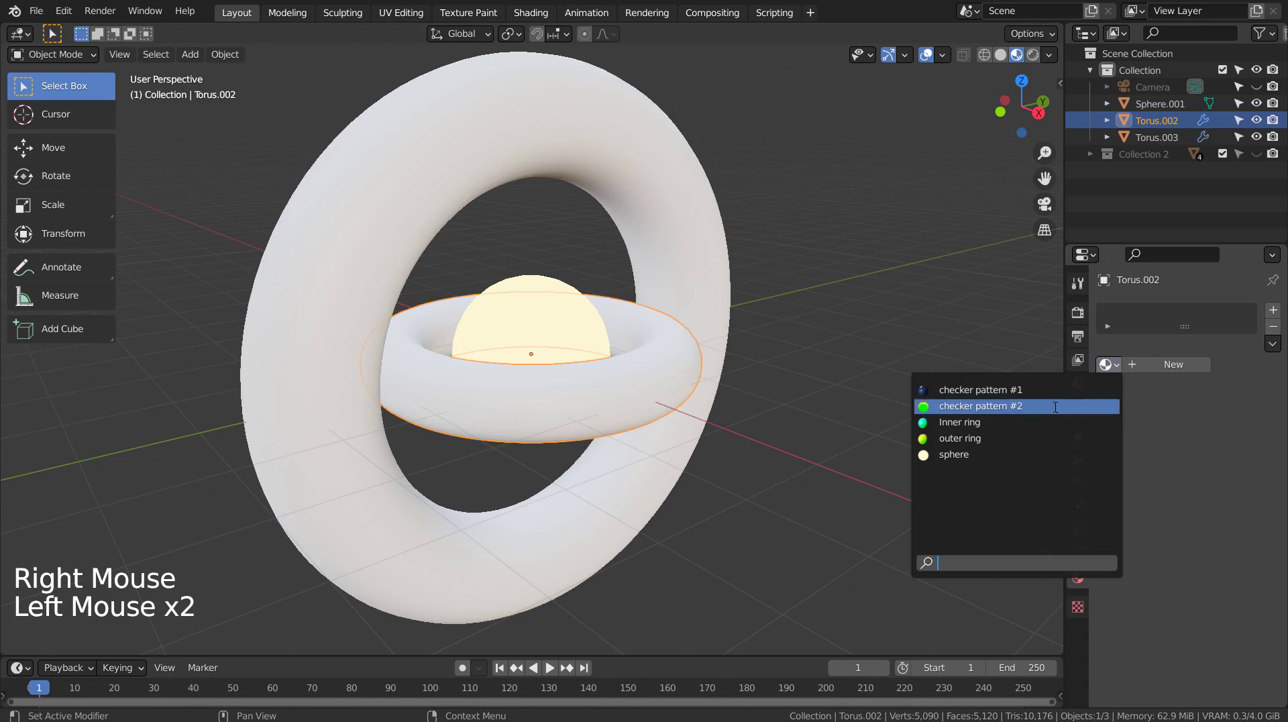
{"action": "left_click", "coordinate": [1038, 423]}
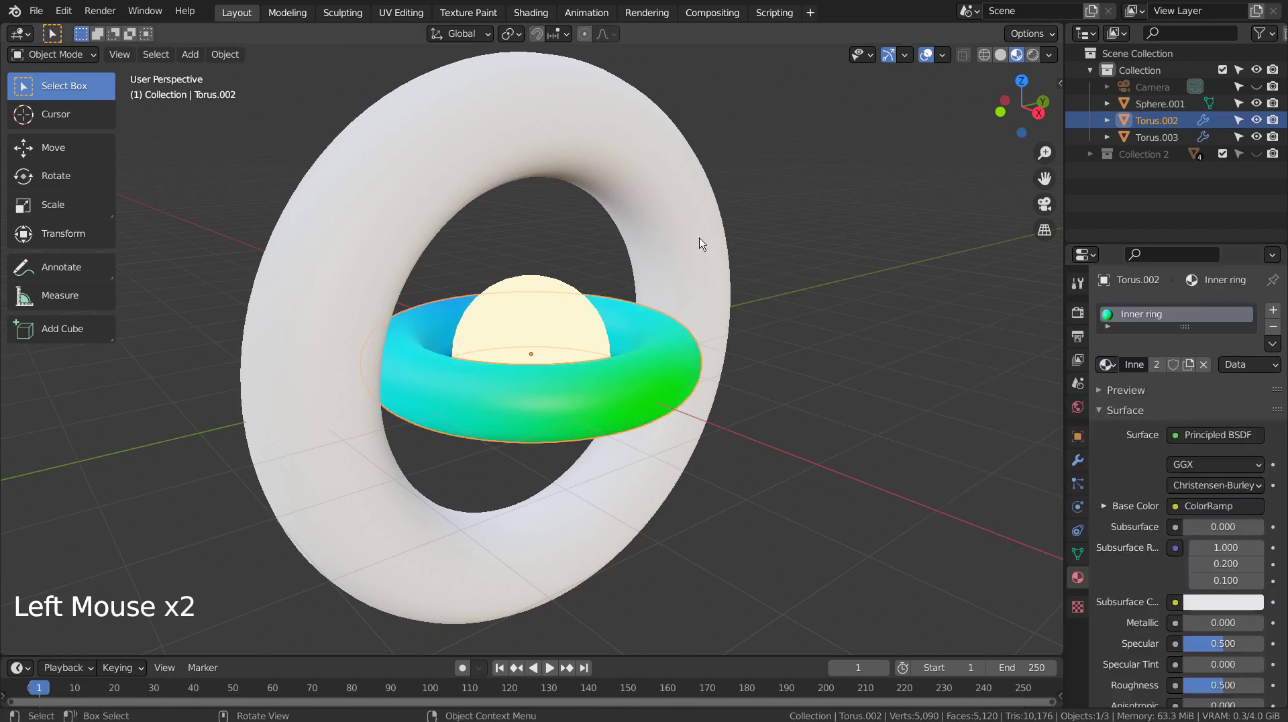
{"action": "left_click", "coordinate": [684, 243]}
{"action": "left_click", "coordinate": [1106, 364]}
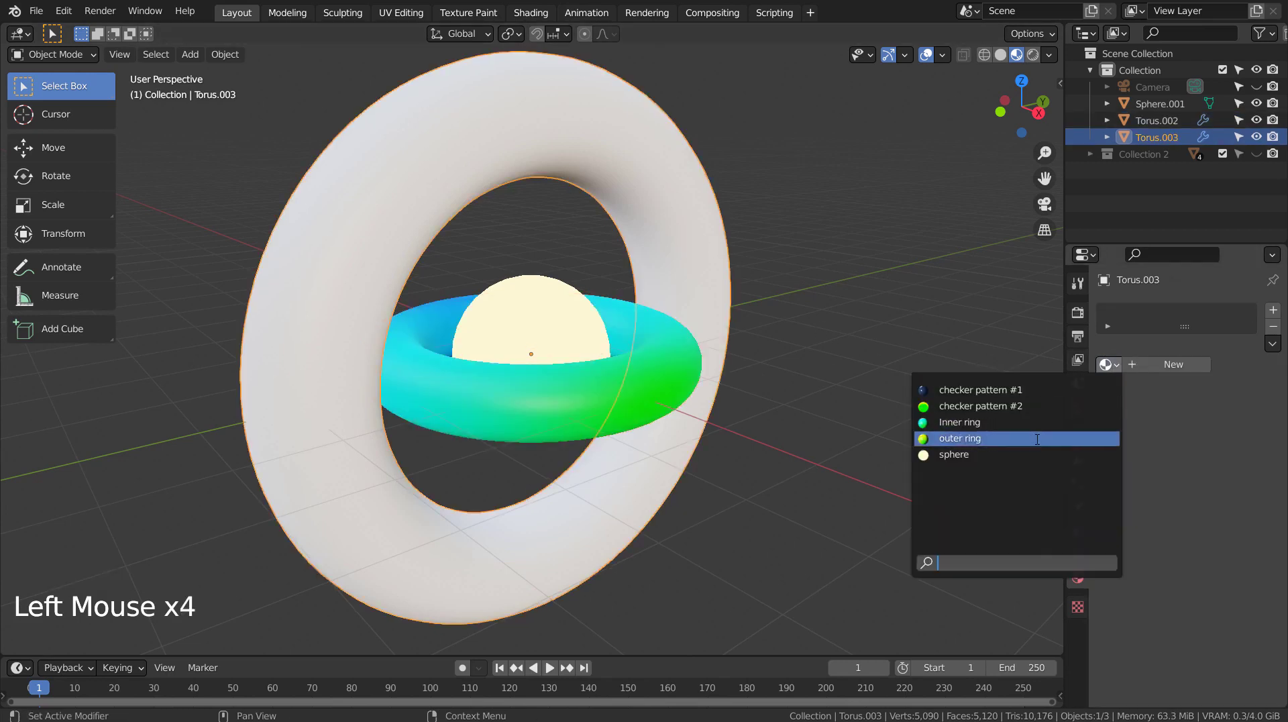
{"action": "left_click", "coordinate": [966, 438]}
{"action": "mouse_move", "coordinate": [978, 422]}
{"action": "middle_mouse_down"}
{"action": "mouse_move", "coordinate": [892, 380]}
{"action": "mouse_move", "coordinate": [702, 379]}
{"action": "mouse_move", "coordinate": [719, 425]}
{"action": "mouse_move", "coordinate": [919, 391]}
{"action": "mouse_move", "coordinate": [899, 409]}
{"action": "mouse_move", "coordinate": [883, 382]}
{"action": "mouse_move", "coordinate": [885, 400]}
{"action": "middle_mouse_up"}
{"action": "scroll", "coordinate": [910, 396], "scroll_direction": "down", "scroll_amount": 2}
Step: In Shading, inspect the sphere's Emission and Material Output nodes in a maximized editor
{"action": "left_click", "coordinate": [555, 347]}
{"action": "left_click", "coordinate": [530, 12]}
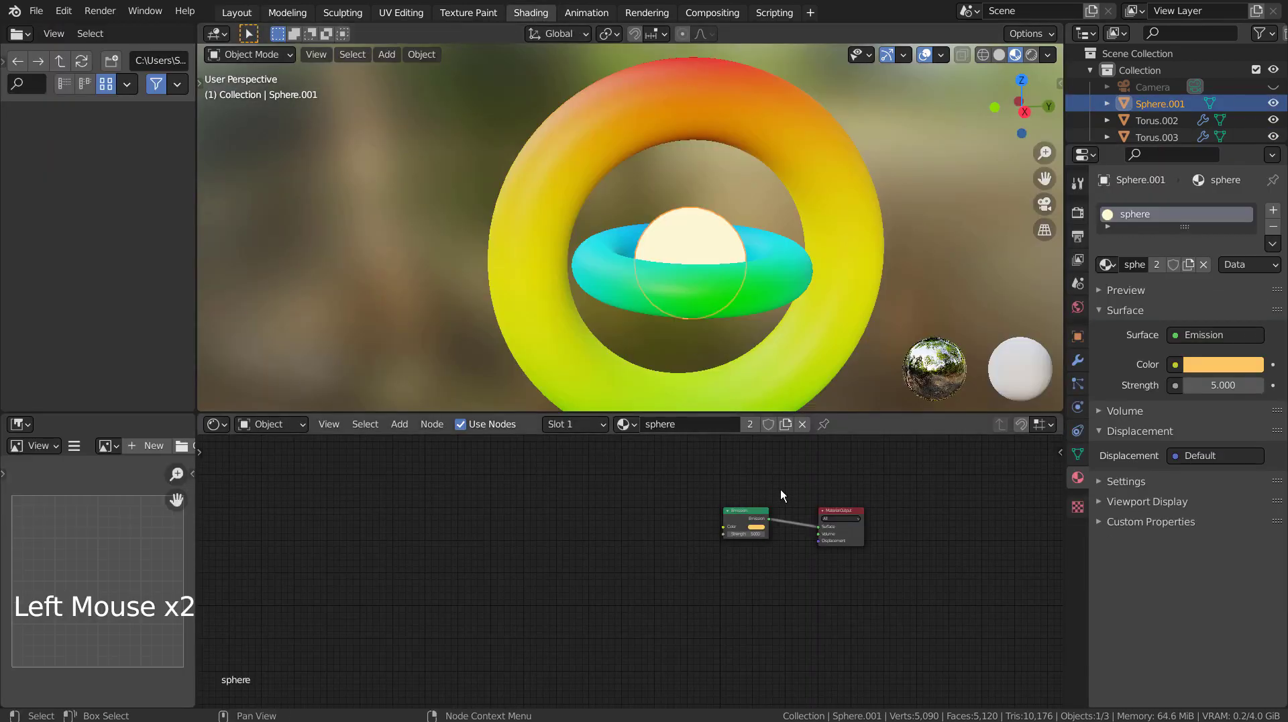
{"action": "key", "text": "ctrl+space"}
{"action": "scroll", "coordinate": [1045, 401], "scroll_direction": "up", "scroll_amount": 3}
{"action": "scroll", "coordinate": [1045, 401], "scroll_direction": "up", "scroll_amount": 1}
{"action": "middle_click_drag", "start_coordinate": [1045, 401], "coordinate": [336, 633], "text": "shift"}
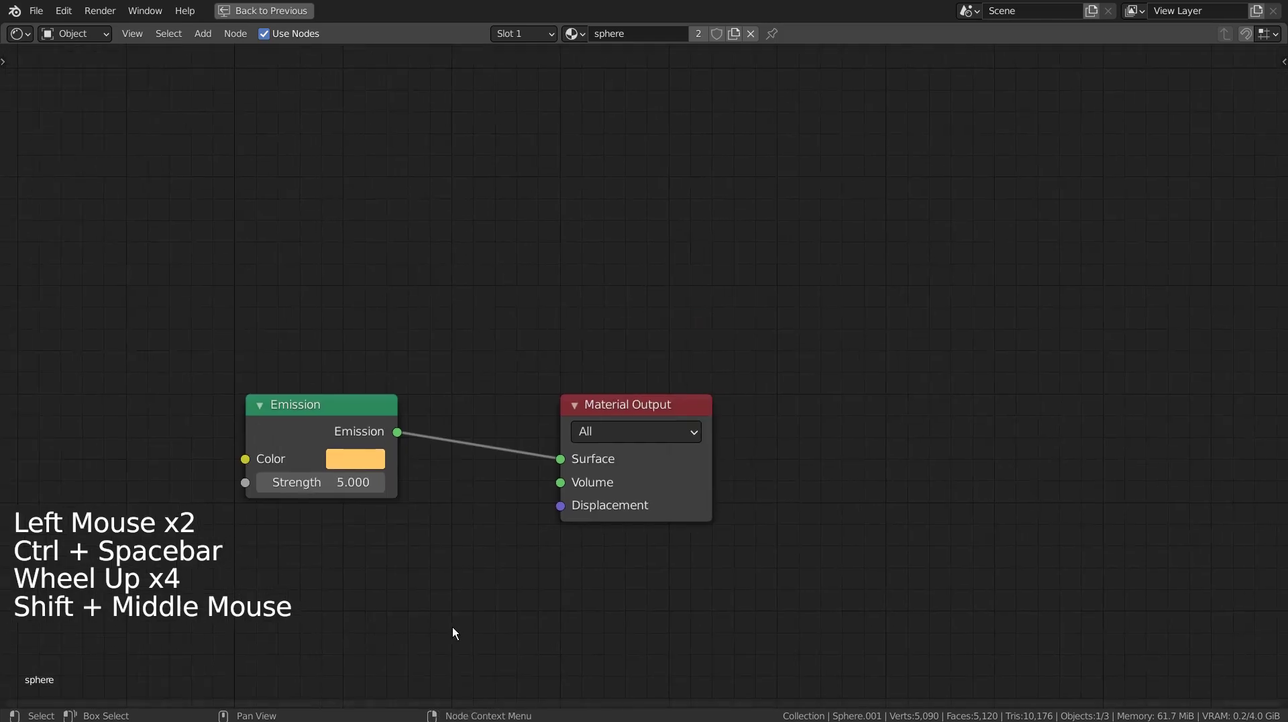
{"action": "middle_click_drag", "start_coordinate": [452, 626], "coordinate": [629, 554], "text": "shift"}
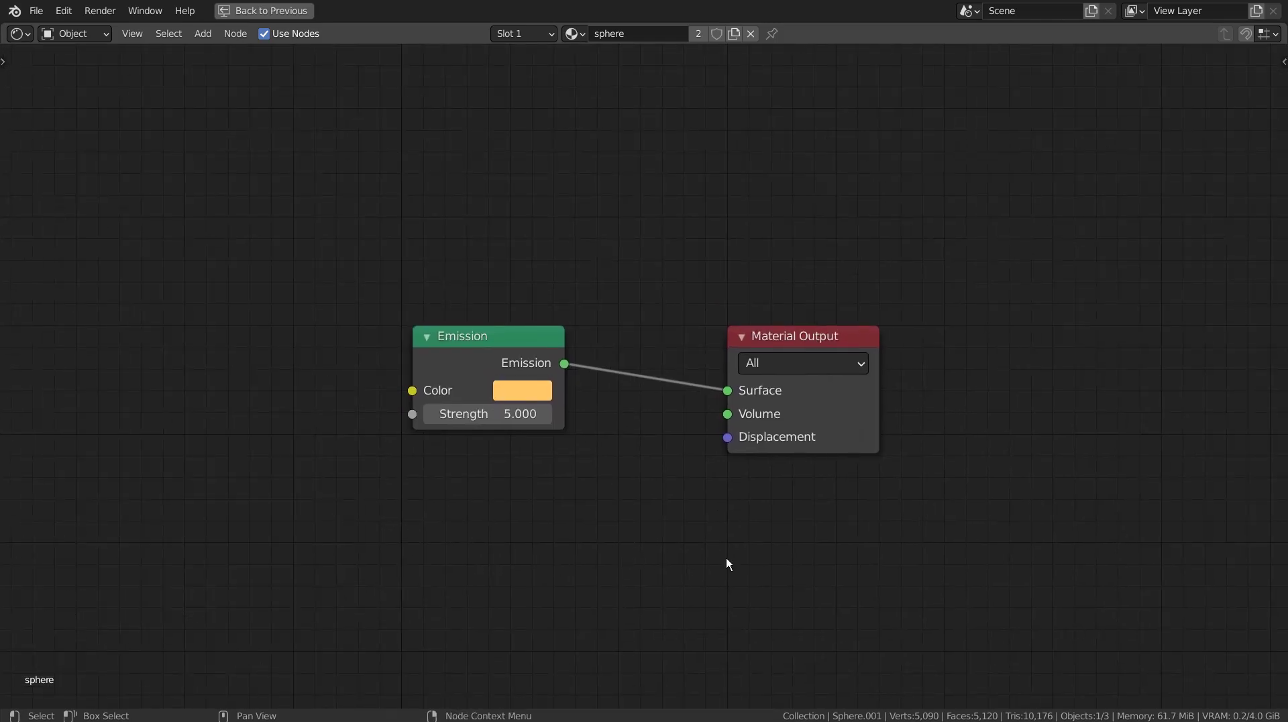
{"action": "key", "text": "ctrl+space"}
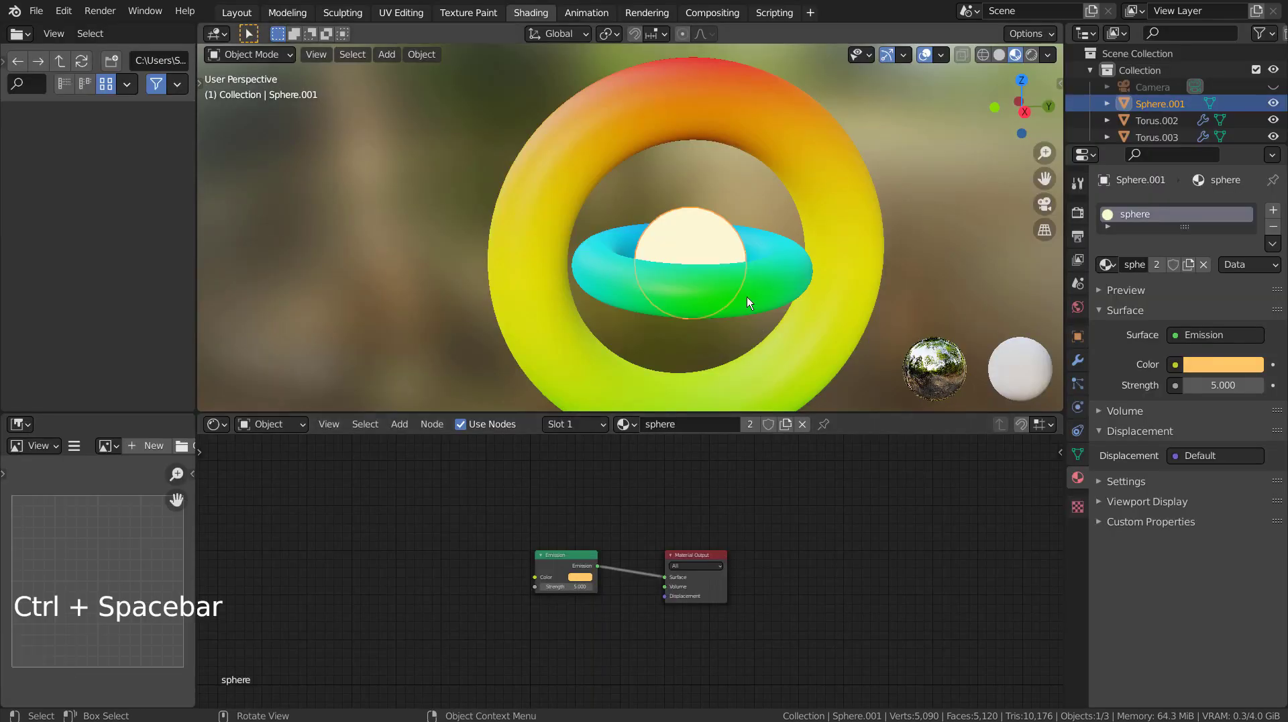
Step: Inspect both rings' gradient, ColorRamp and Principled BSDF node setups
{"action": "left_click", "coordinate": [746, 296]}
{"action": "left_click", "coordinate": [738, 487]}
{"action": "key", "text": "ctrl+space"}
{"action": "mouse_move", "coordinate": [727, 474]}
{"action": "middle_mouse_down", "text": "shift"}
{"action": "mouse_move", "coordinate": [733, 488]}
{"action": "mouse_move", "coordinate": [979, 247]}
{"action": "middle_mouse_up", "text": "shift"}
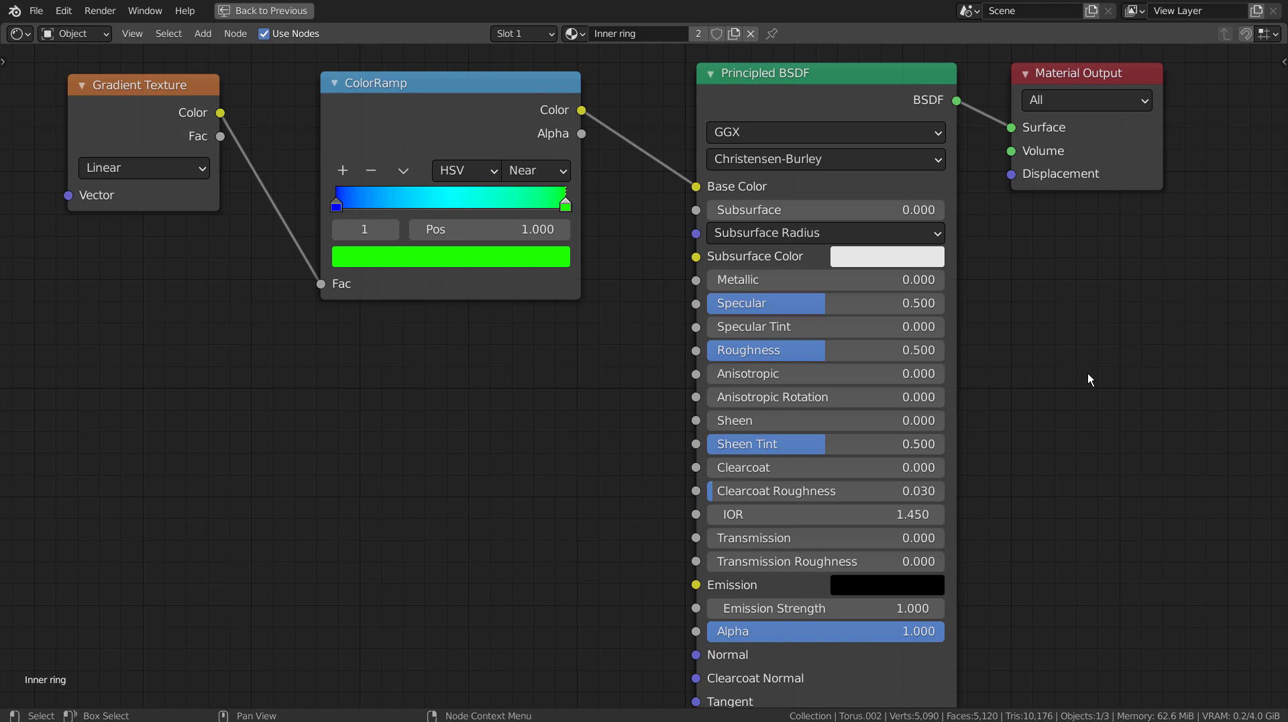
{"action": "key", "text": "ctrl+space"}
{"action": "left_click", "coordinate": [858, 230]}
{"action": "left_click", "coordinate": [890, 518]}
{"action": "key", "text": "ctrl+space"}
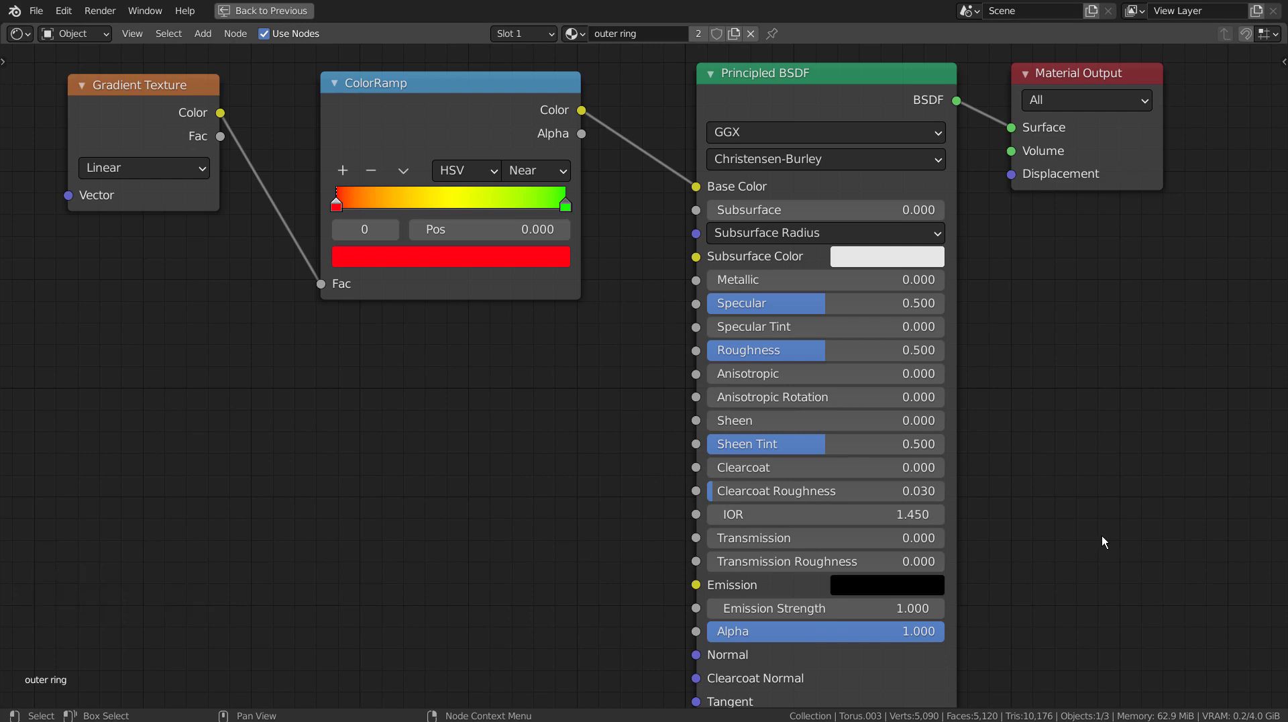
{"action": "key", "text": "ctrl+space"}
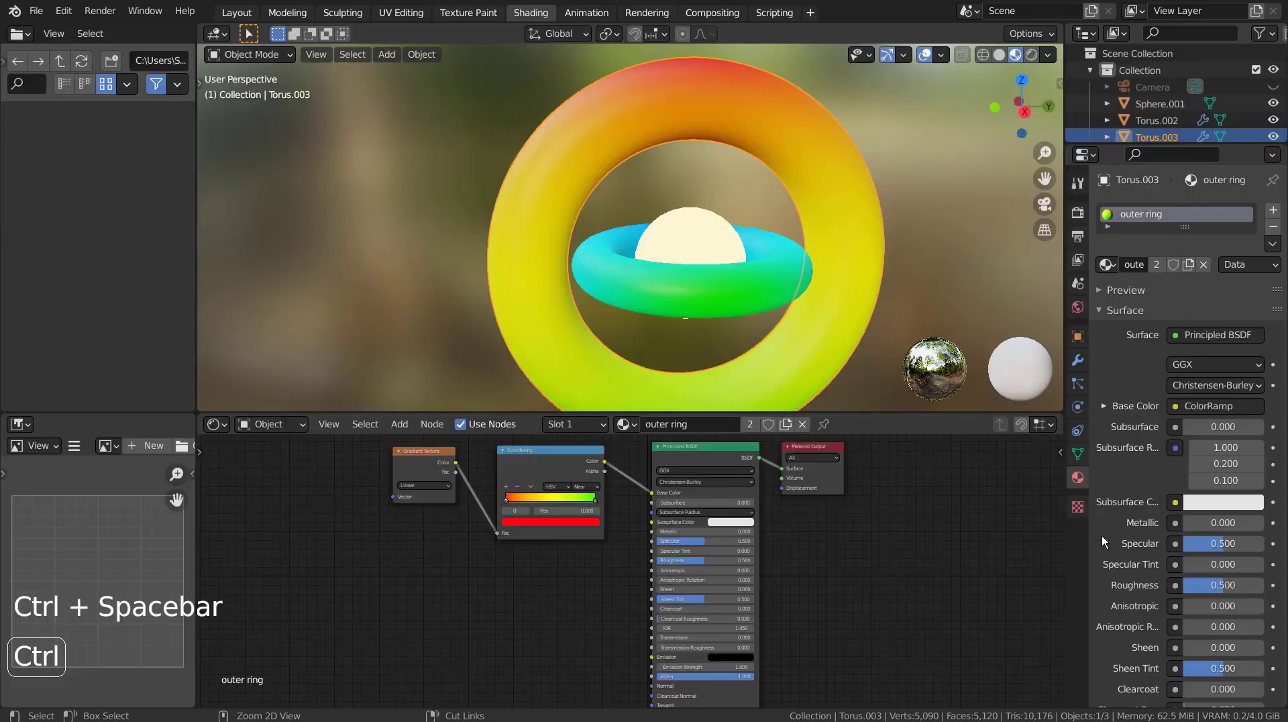
Step: Box-select the sphere and both rings together
{"action": "left_click", "coordinate": [924, 218]}
{"action": "key", "text": "b"}
{"action": "left_click_drag", "start_coordinate": [569, 187], "coordinate": [852, 381]}
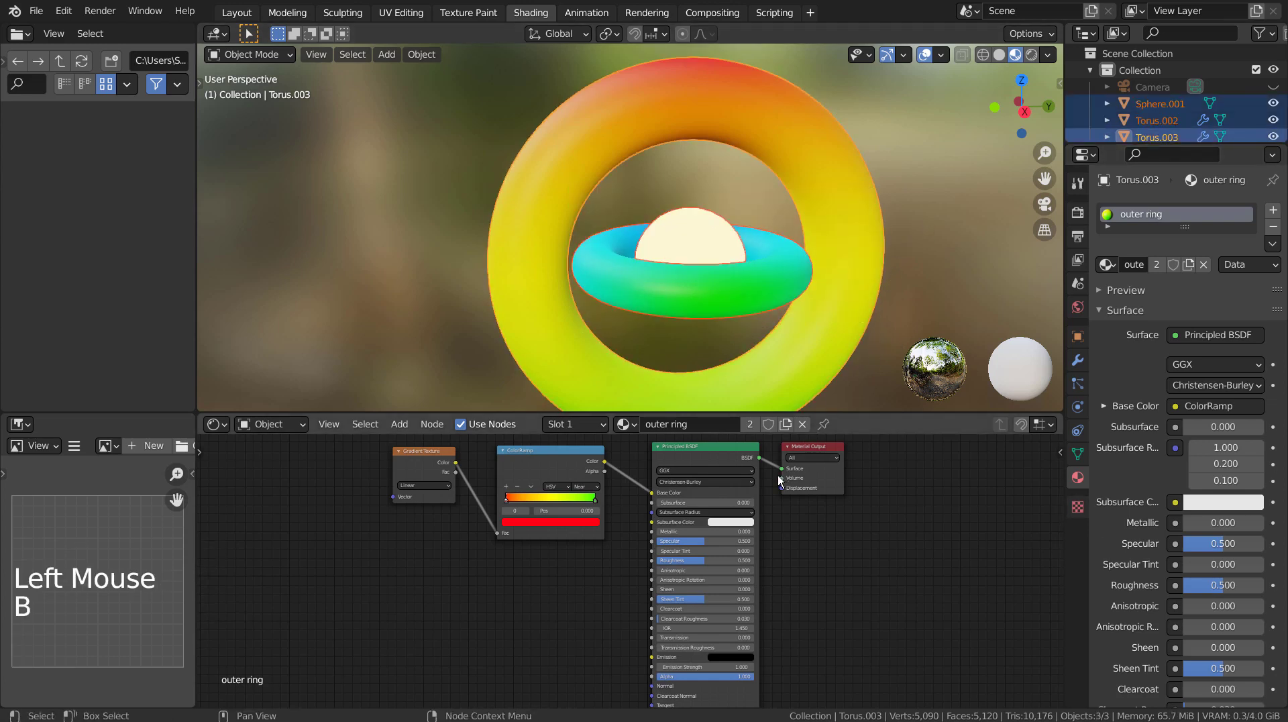
Step: Delete the sphere and both rings, then make Collection 2's checker backdrop visible
{"action": "key", "text": "x"}
{"action": "left_click", "coordinate": [754, 283]}
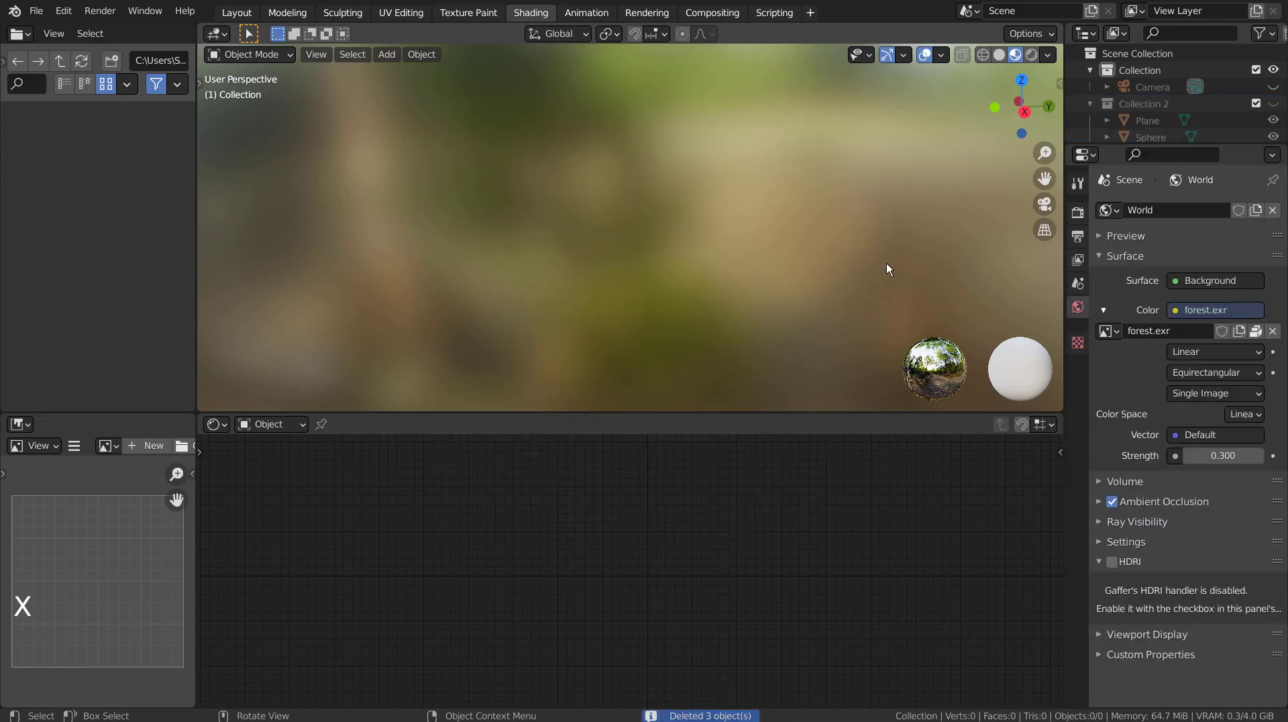
{"action": "left_click", "coordinate": [1272, 102]}
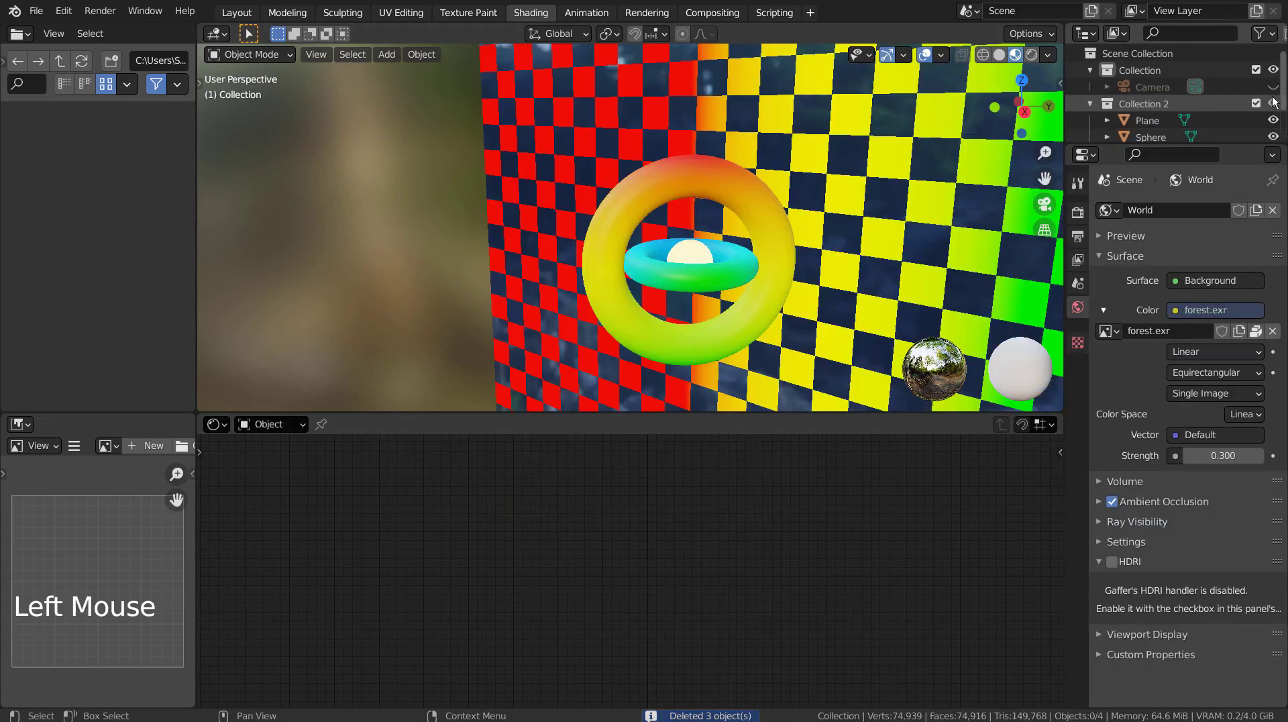
{"action": "mouse_move", "coordinate": [825, 258]}
{"action": "middle_mouse_down"}
{"action": "mouse_move", "coordinate": [889, 293]}
{"action": "mouse_move", "coordinate": [643, 316]}
{"action": "middle_mouse_up"}
Step: In the Layout workspace, check the backdrop composition from top and camera views
{"action": "left_click", "coordinate": [236, 12]}
{"action": "key", "text": "KP_0"}
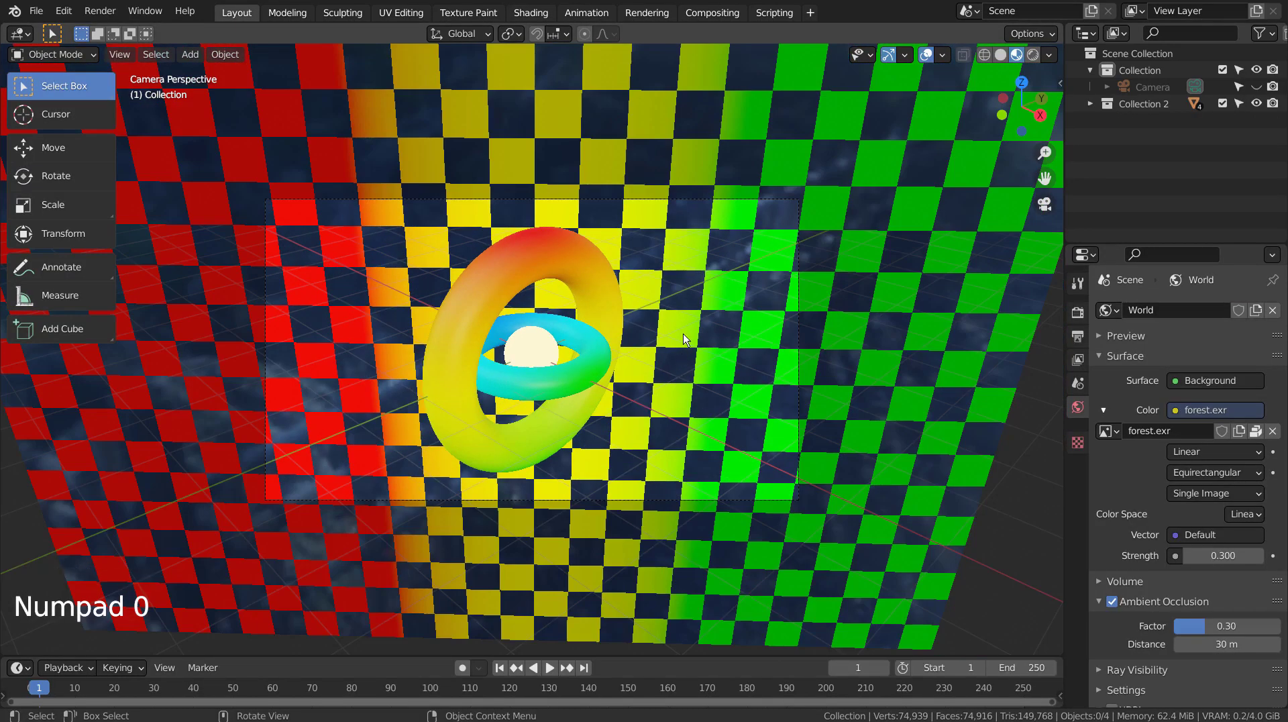
{"action": "key", "text": "KP_2"}
{"action": "mouse_move", "coordinate": [686, 339]}
{"action": "middle_mouse_down"}
{"action": "mouse_move", "coordinate": [689, 264]}
{"action": "mouse_move", "coordinate": [688, 336]}
{"action": "middle_mouse_up"}
{"action": "scroll", "coordinate": [689, 336], "scroll_direction": "down", "scroll_amount": 5}
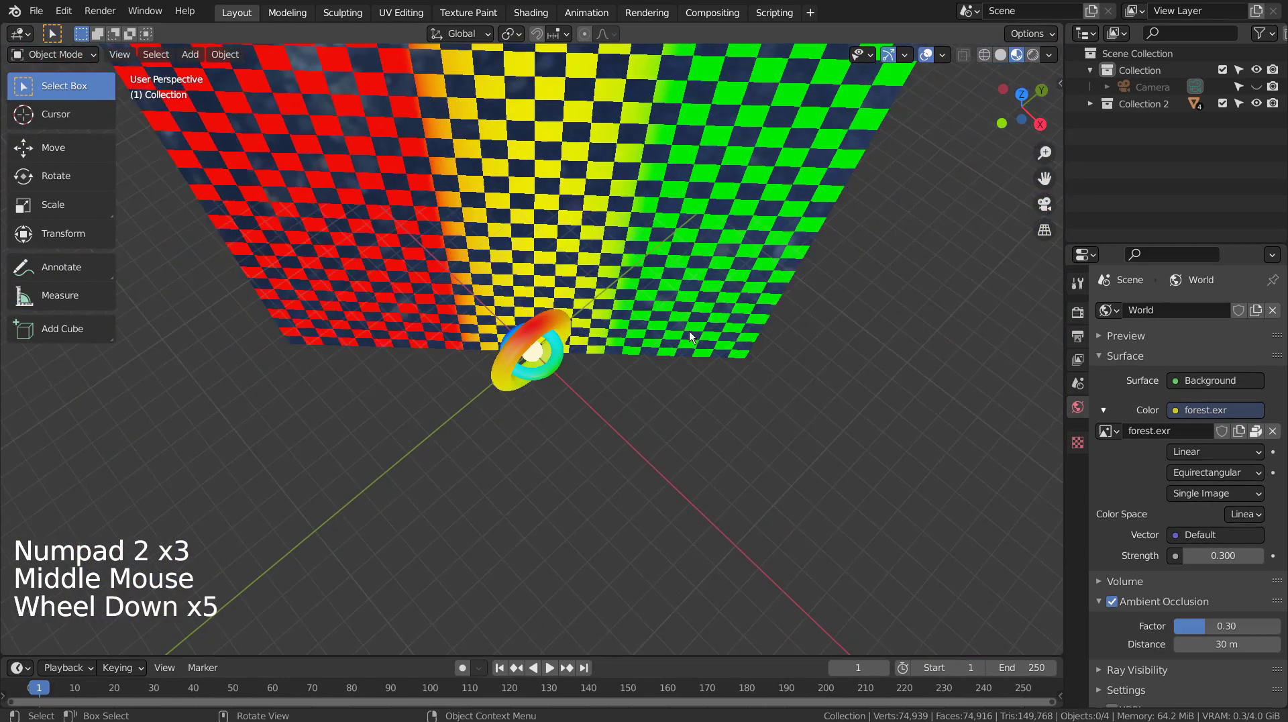
{"action": "scroll", "coordinate": [690, 324], "scroll_direction": "down", "scroll_amount": 3}
{"action": "key", "text": "KP_7"}
{"action": "middle_click_drag", "start_coordinate": [690, 292], "coordinate": [710, 393]}
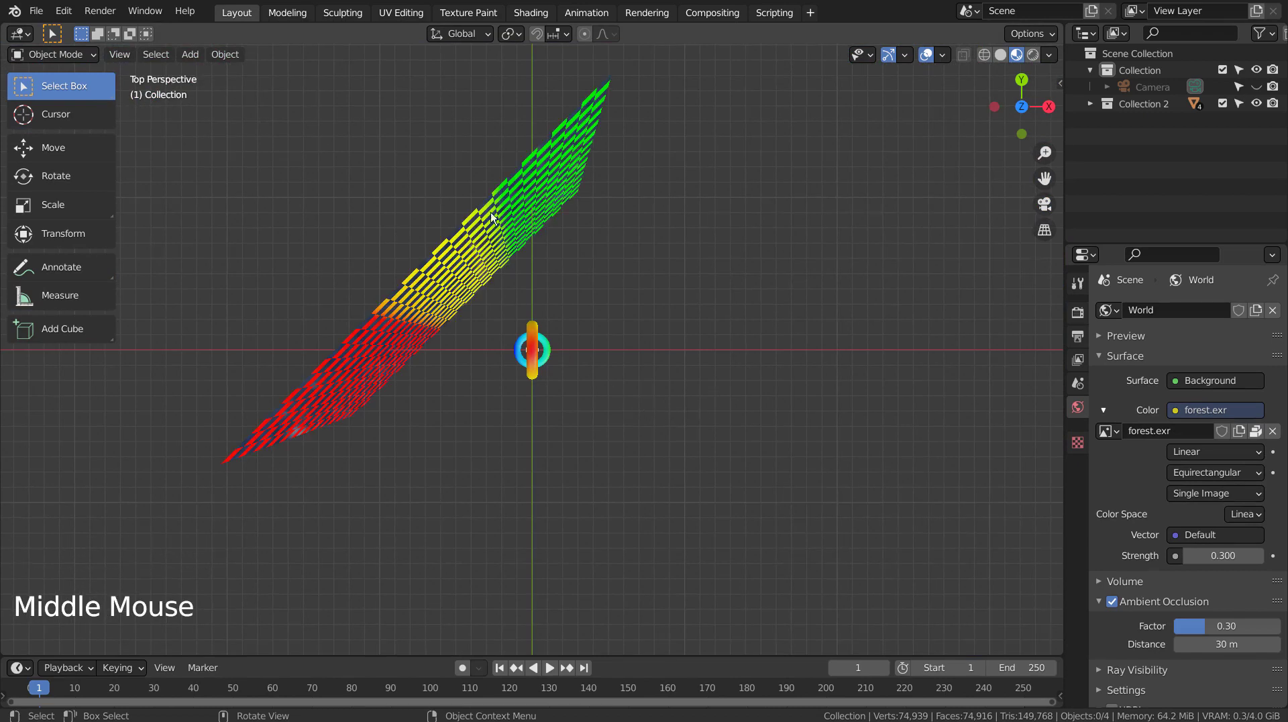
{"action": "left_click", "coordinate": [465, 302]}
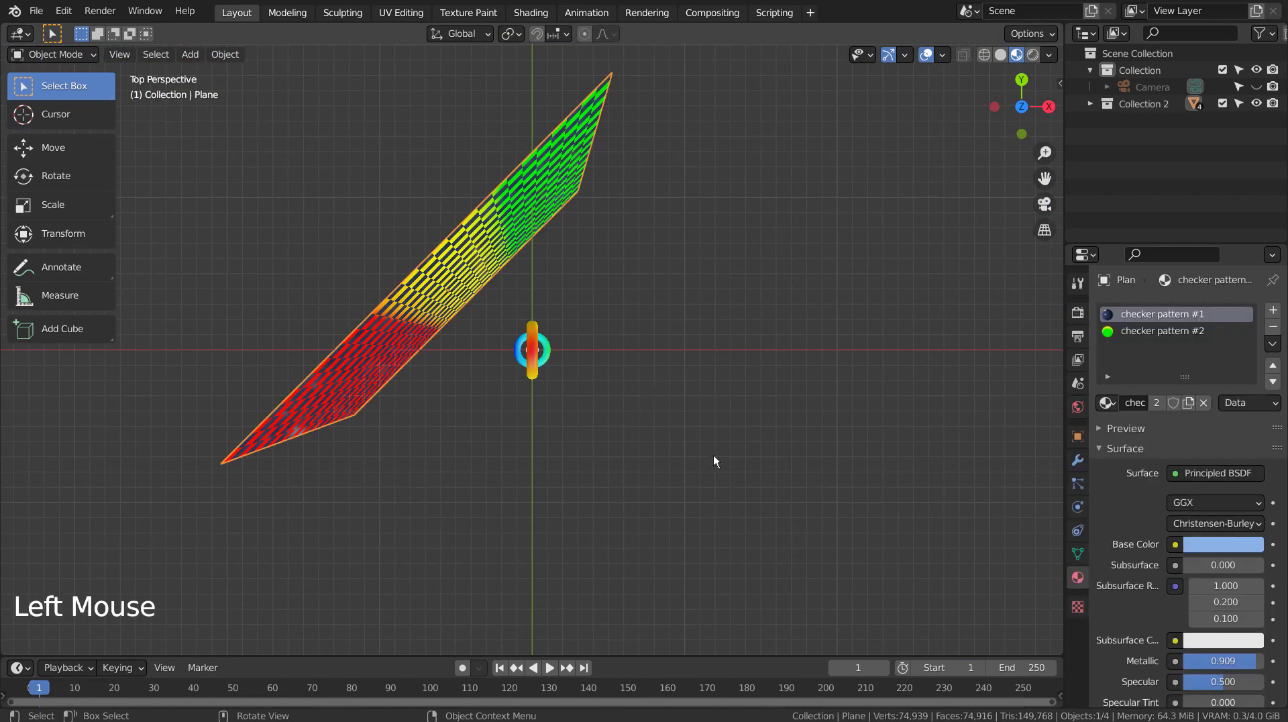
{"action": "mouse_move", "coordinate": [742, 478]}
{"action": "middle_mouse_down"}
{"action": "mouse_move", "coordinate": [472, 321]}
{"action": "mouse_move", "coordinate": [567, 346]}
{"action": "mouse_move", "coordinate": [788, 334]}
{"action": "mouse_move", "coordinate": [825, 344]}
{"action": "mouse_move", "coordinate": [649, 392]}
{"action": "mouse_move", "coordinate": [678, 511]}
{"action": "mouse_move", "coordinate": [649, 388]}
{"action": "middle_mouse_up"}
{"action": "key", "text": "KP_0"}
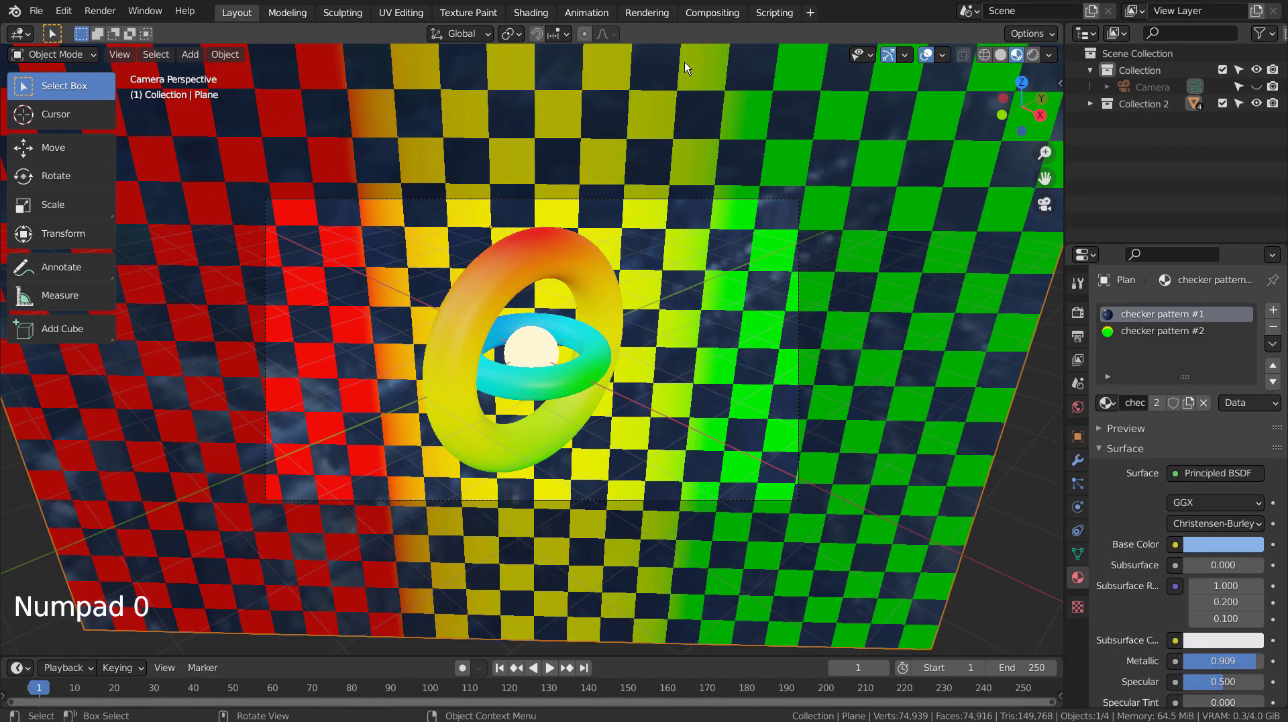
Step: In Compositing, set render resolution to 25% and render the frame with F12
{"action": "left_click", "coordinate": [710, 12]}
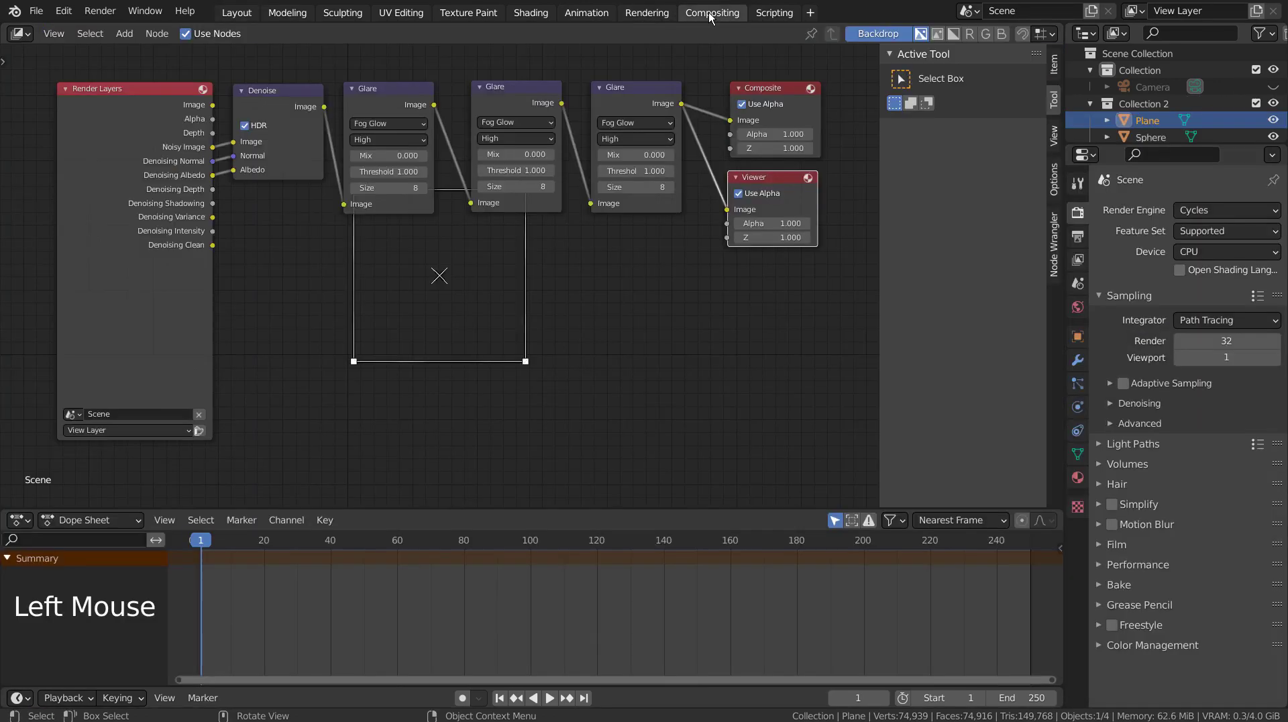
{"action": "left_click", "coordinate": [677, 321]}
{"action": "left_click", "coordinate": [1078, 236]}
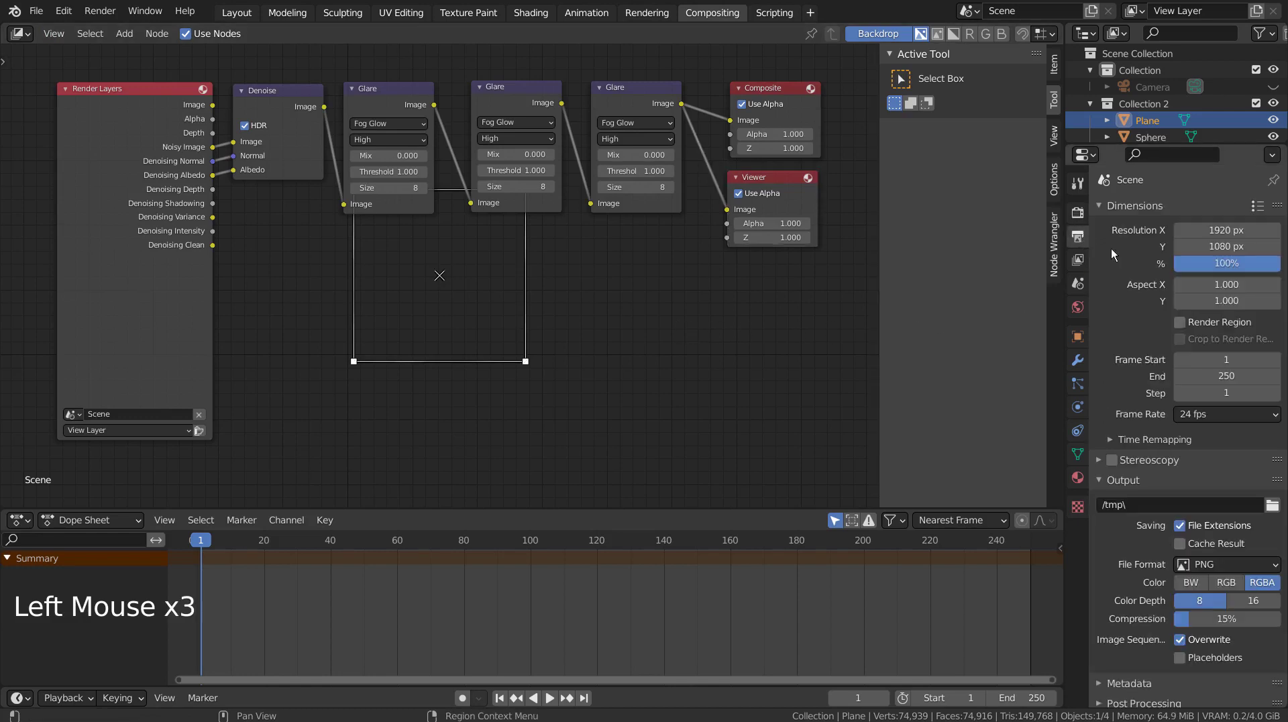
{"action": "left_click_drag", "start_coordinate": [1226, 263], "coordinate": [1187, 263]}
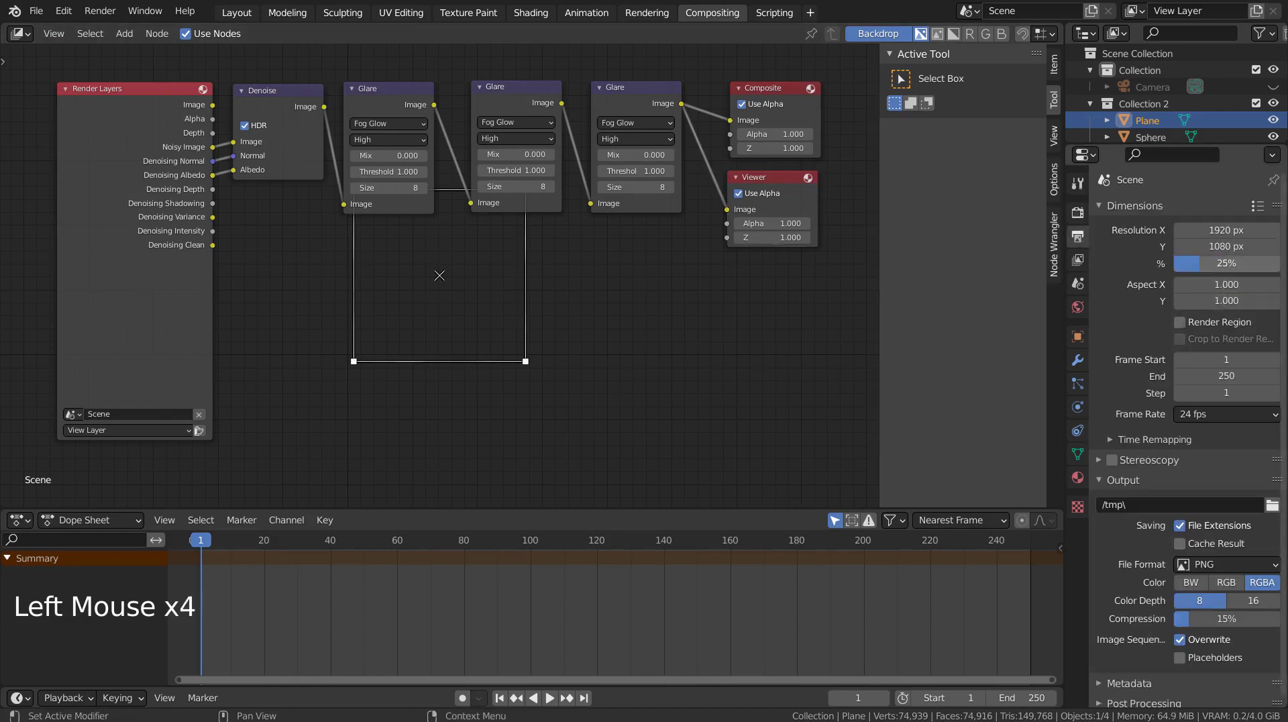
{"action": "key", "text": "F12"}
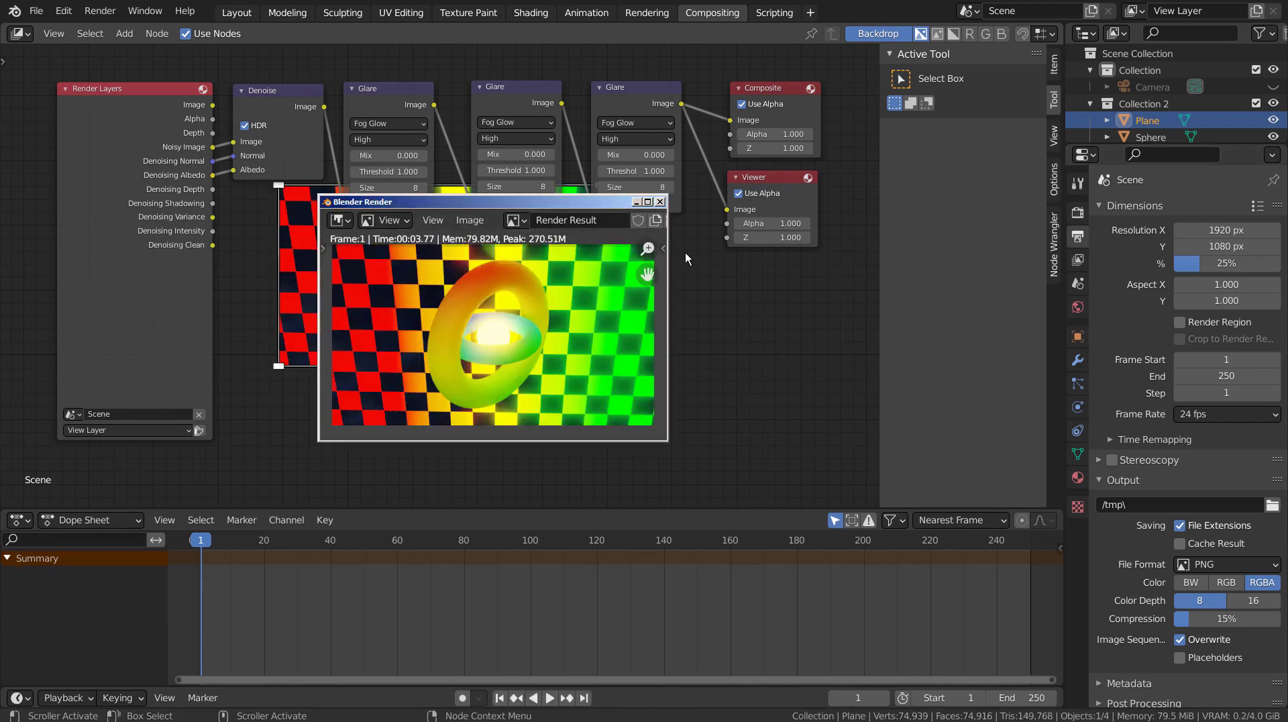
{"action": "left_click", "coordinate": [661, 201]}
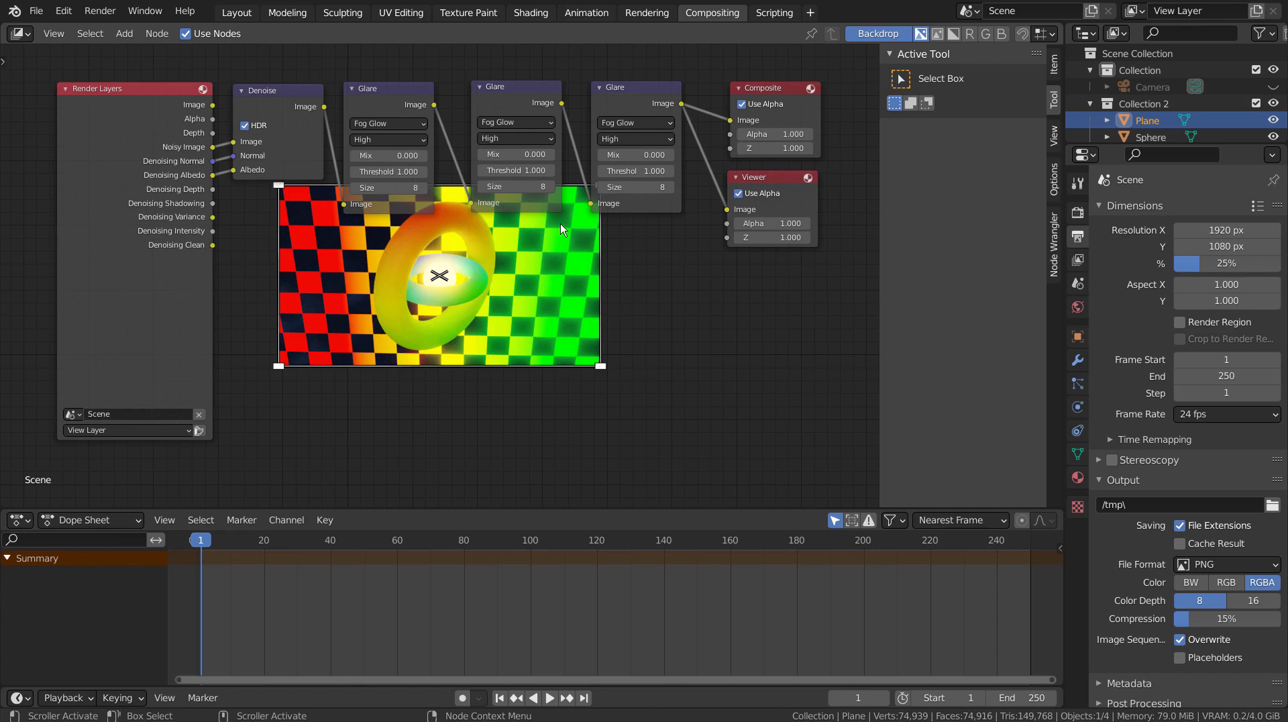
{"action": "key", "text": "F11"}
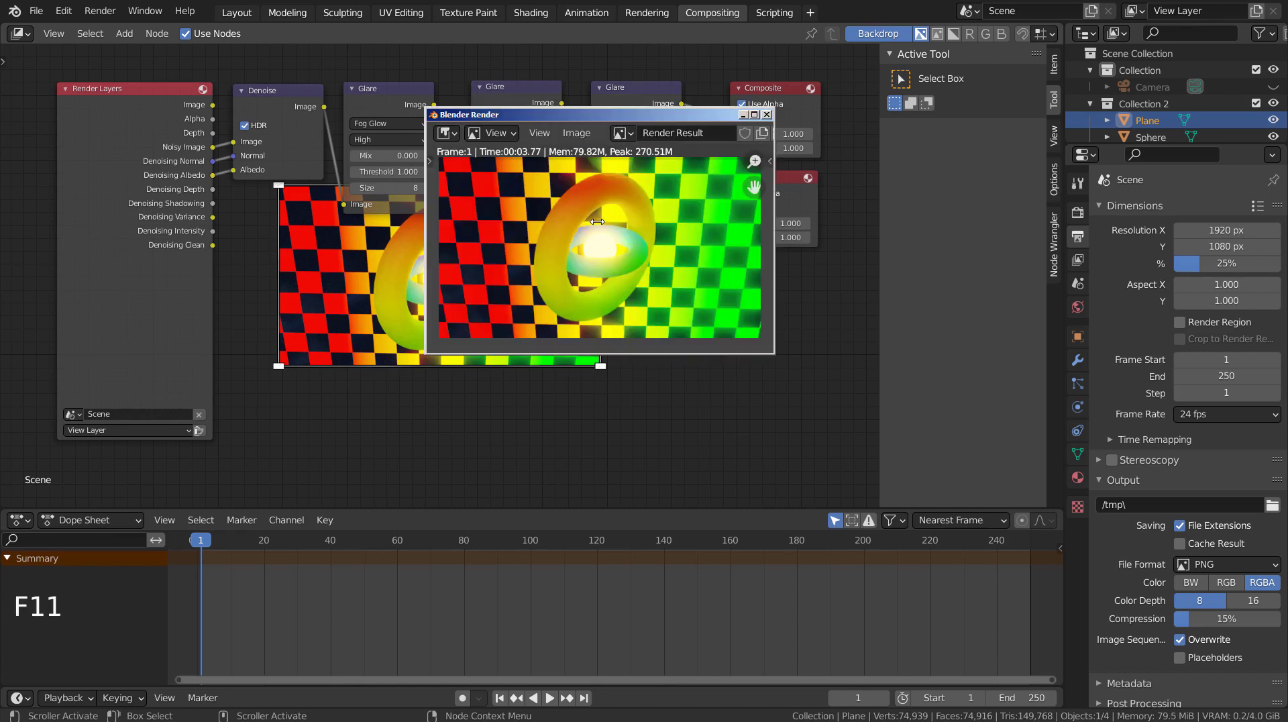
{"action": "scroll", "coordinate": [593, 252], "scroll_direction": "up", "scroll_amount": 4}
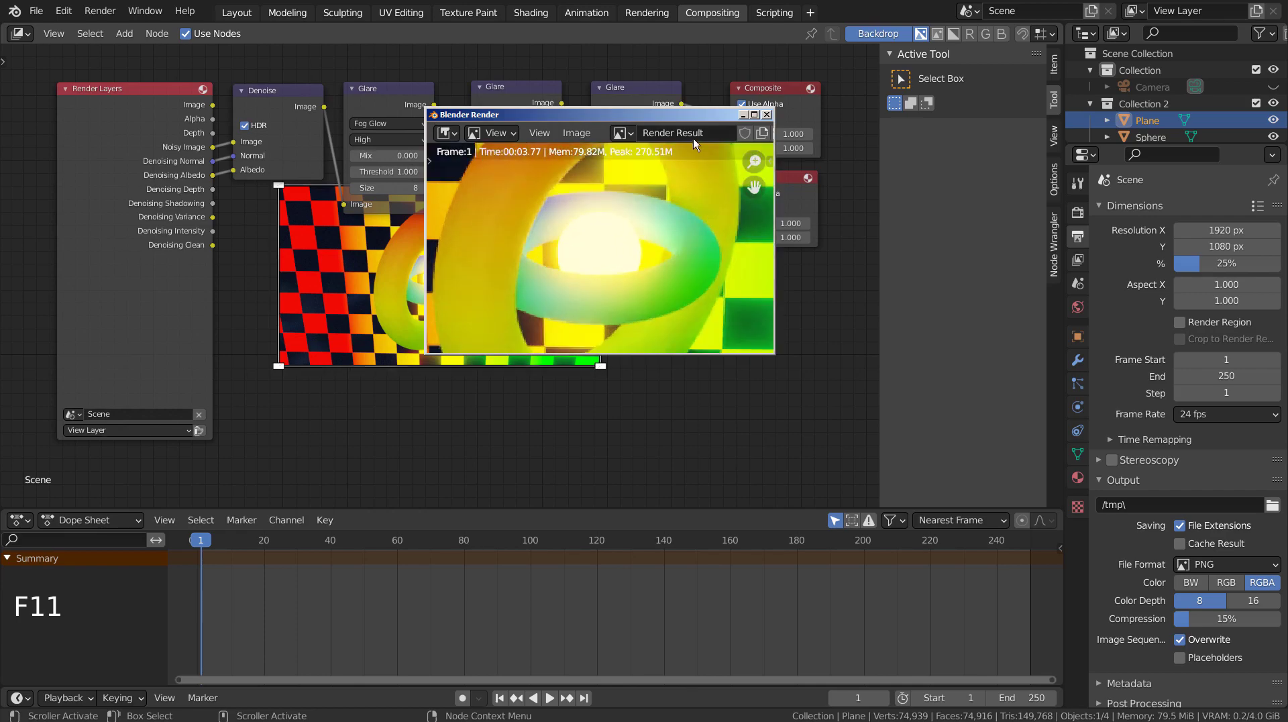
{"action": "left_click", "coordinate": [753, 114]}
{"action": "scroll", "coordinate": [1046, 197], "scroll_direction": "up", "scroll_amount": 1}
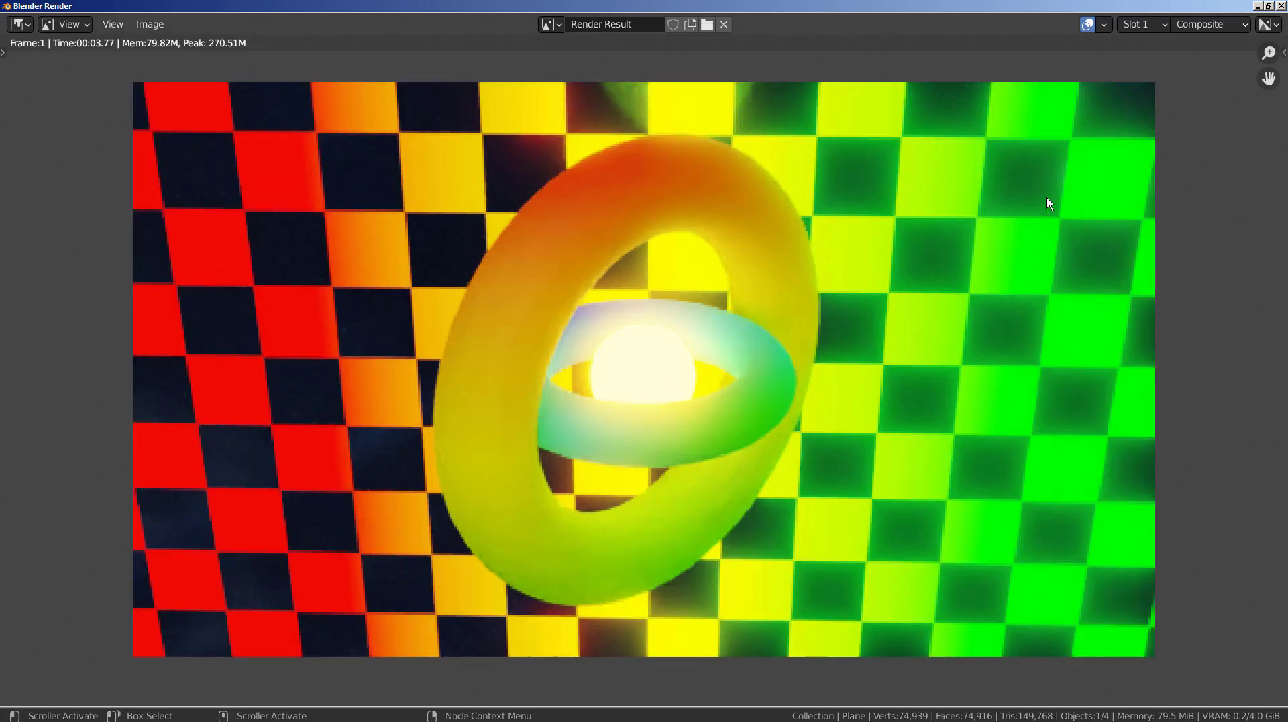
{"action": "left_click", "coordinate": [1205, 24]}
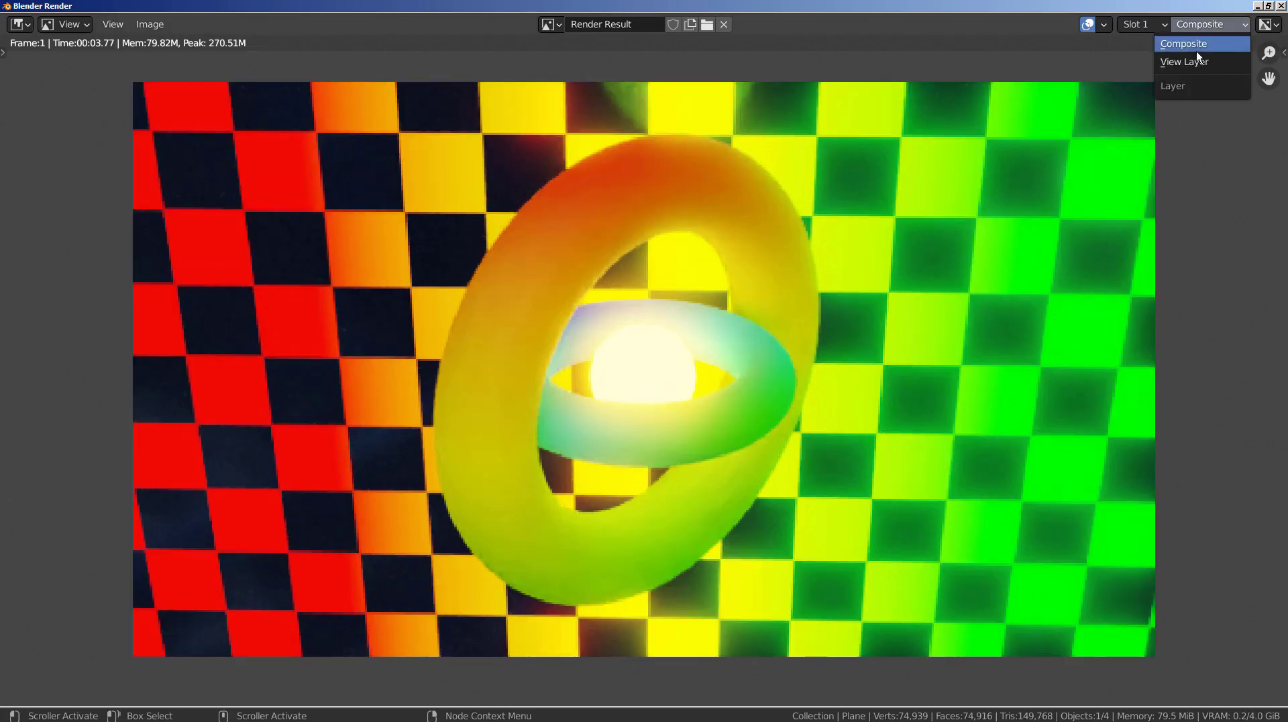
{"action": "left_click", "coordinate": [1193, 61]}
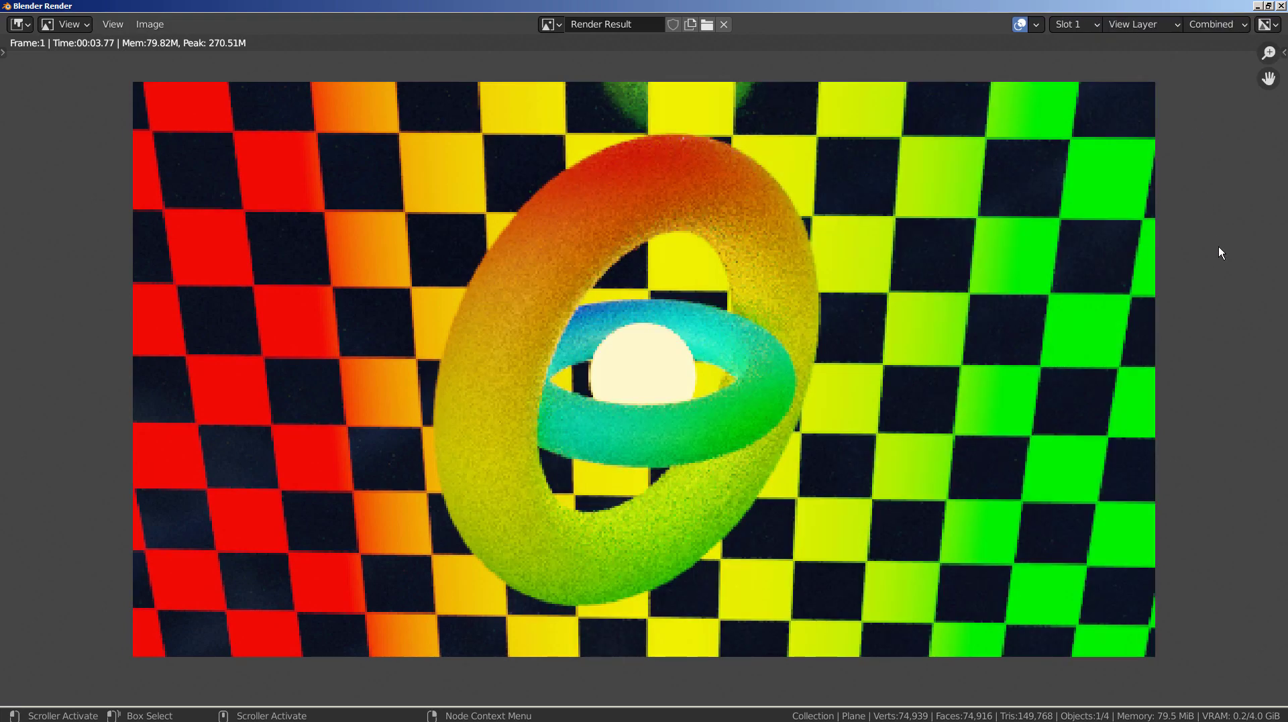
{"action": "left_click", "coordinate": [1153, 25]}
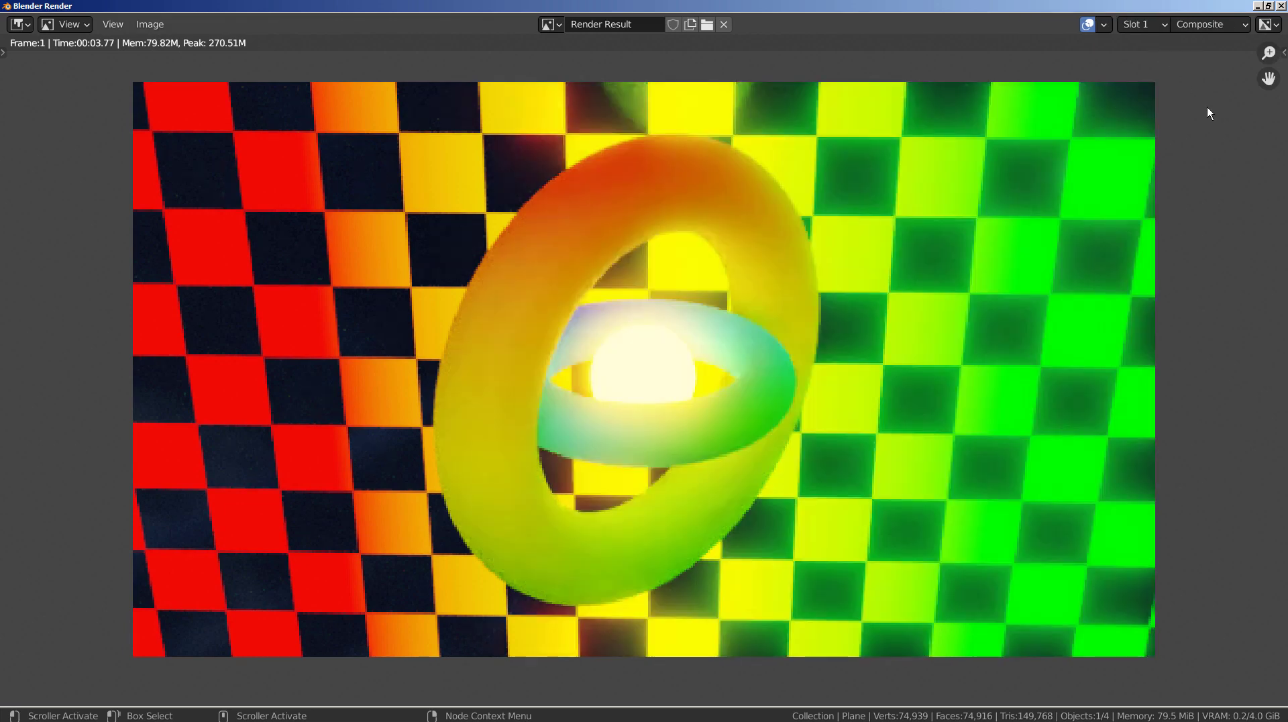
{"action": "left_click", "coordinate": [1144, 24]}
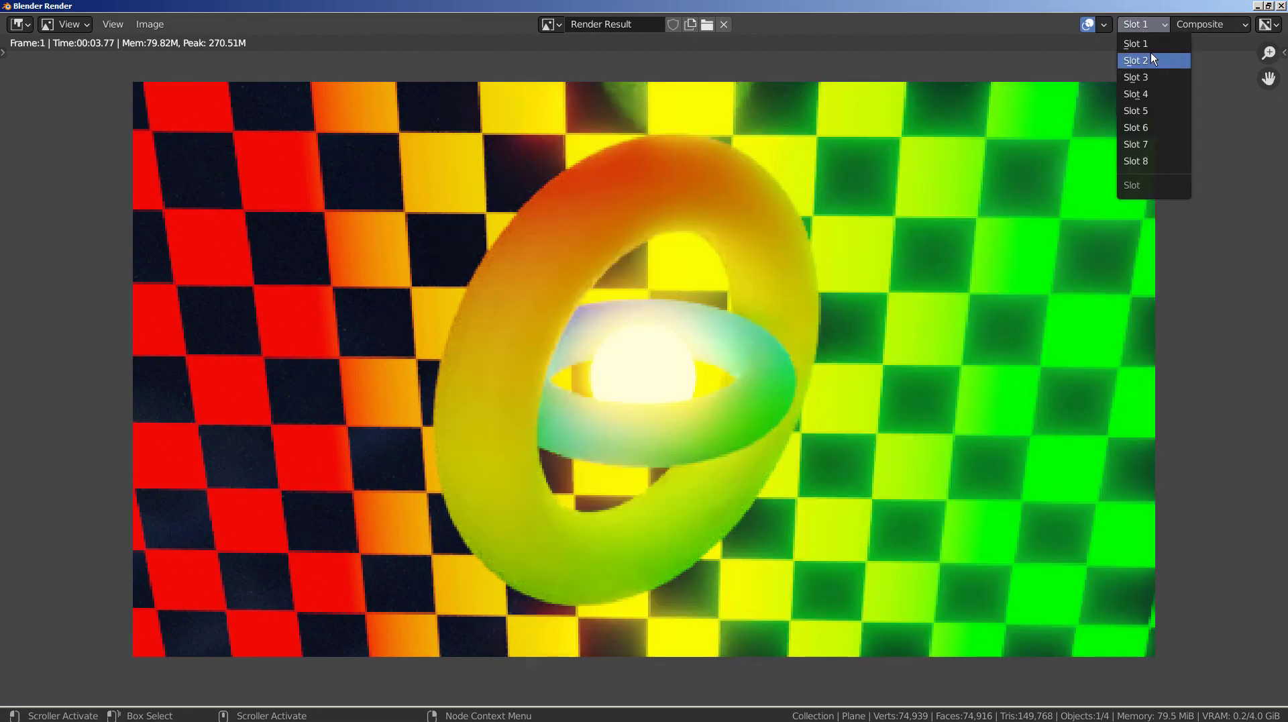
{"action": "left_click", "coordinate": [1203, 24]}
{"action": "left_click", "coordinate": [1206, 59]}
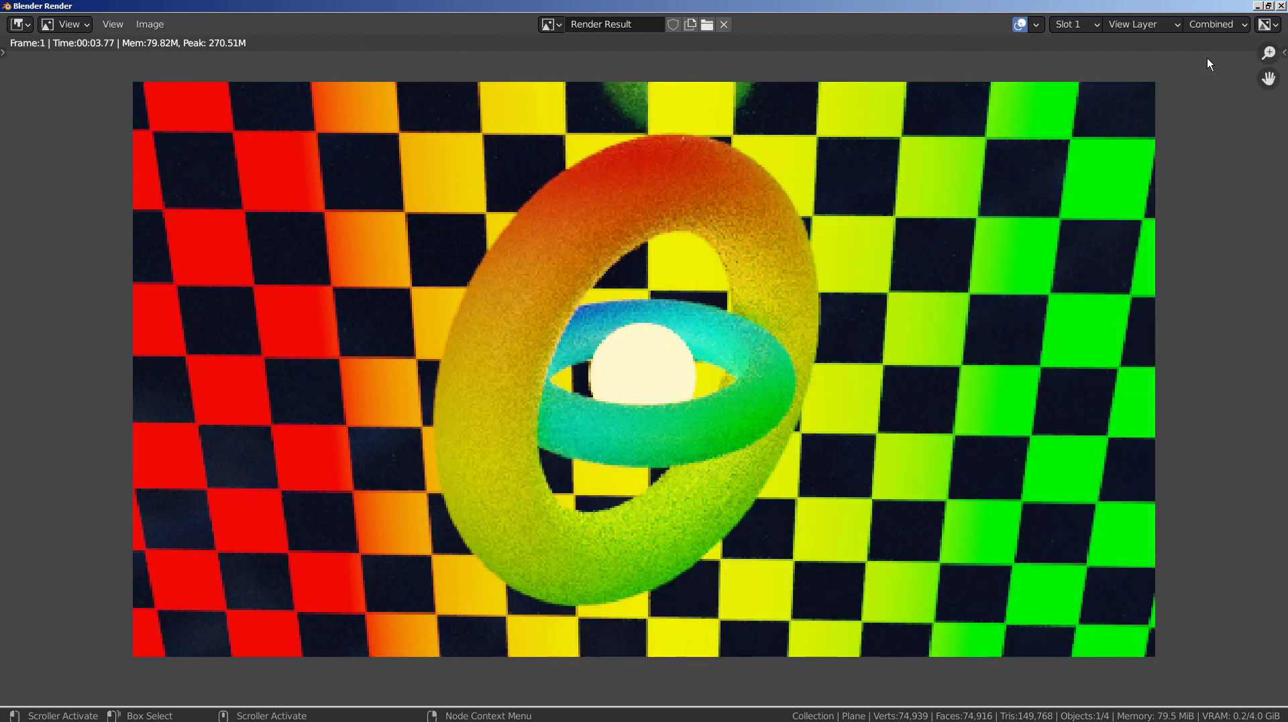
{"action": "left_click", "coordinate": [1163, 23]}
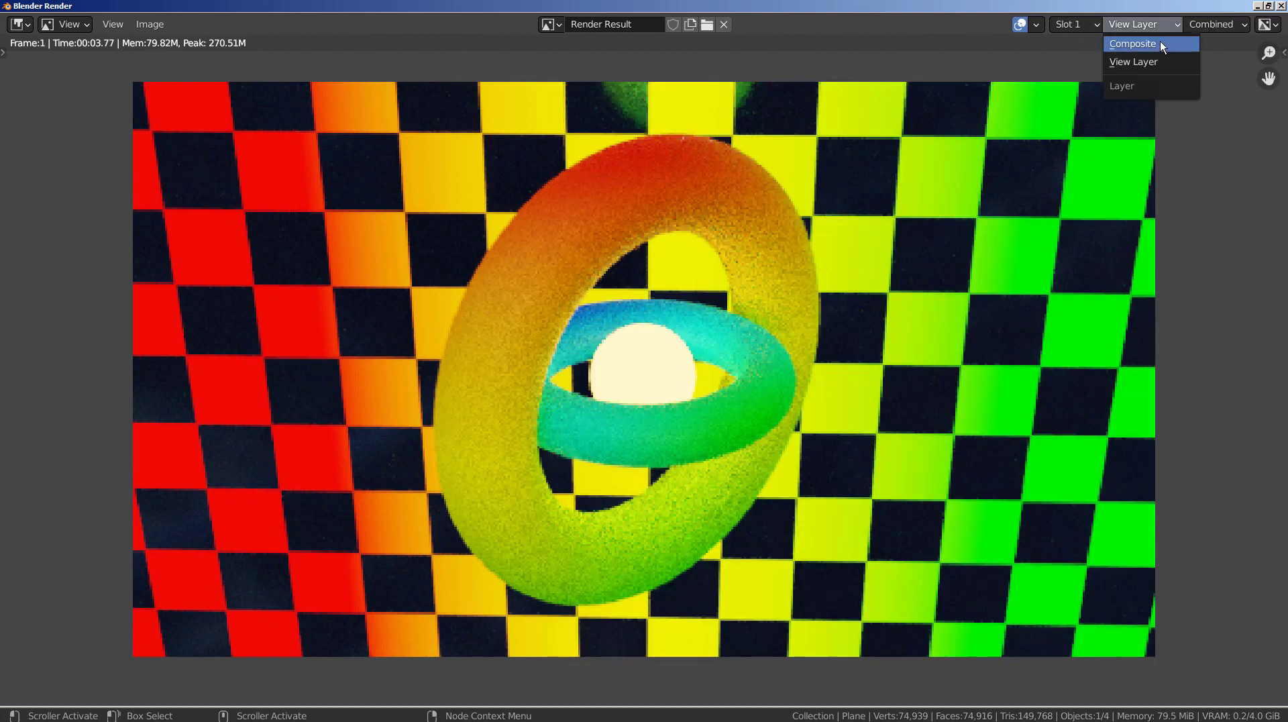
{"action": "left_click", "coordinate": [1163, 46]}
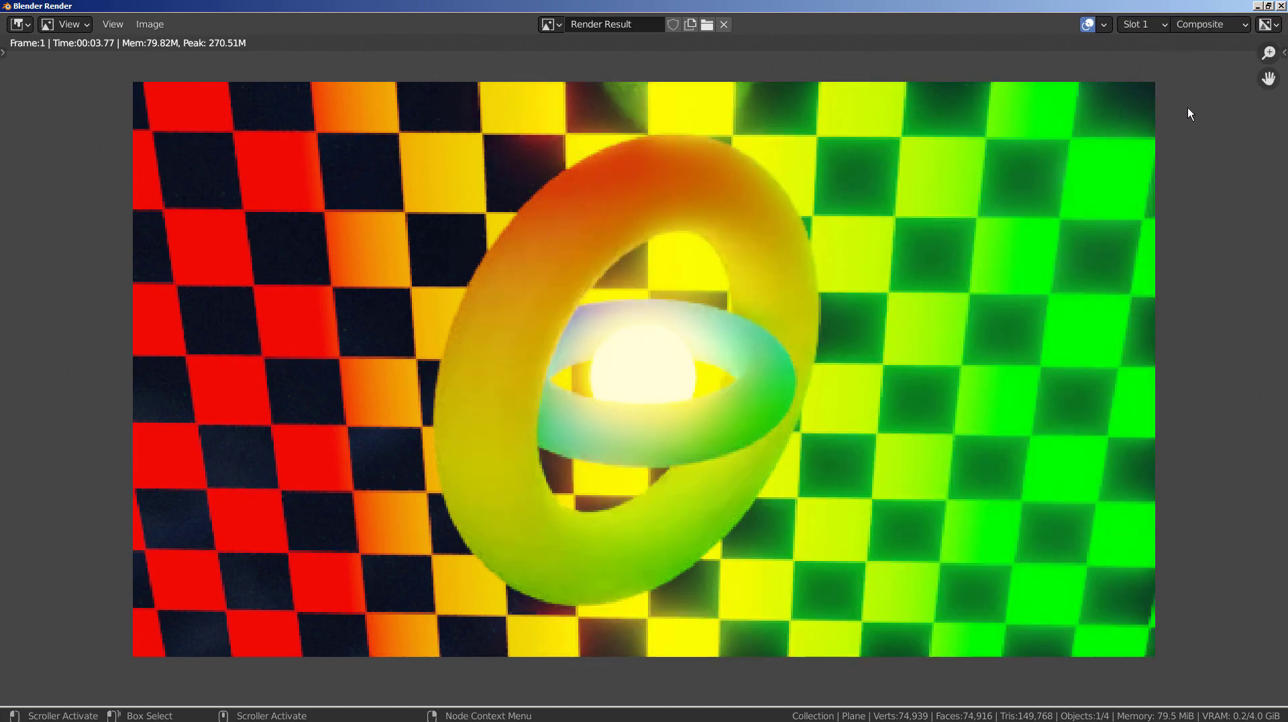
{"action": "left_click", "coordinate": [1268, 6]}
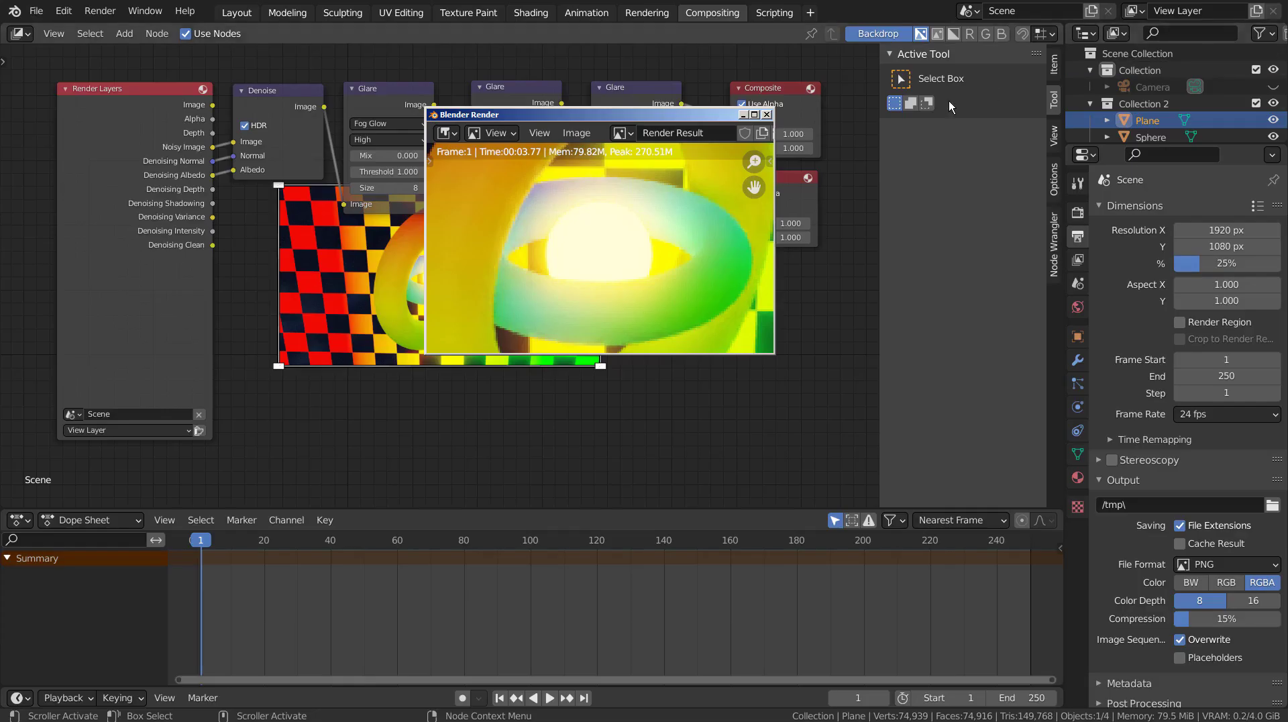
{"action": "left_click", "coordinate": [770, 113]}
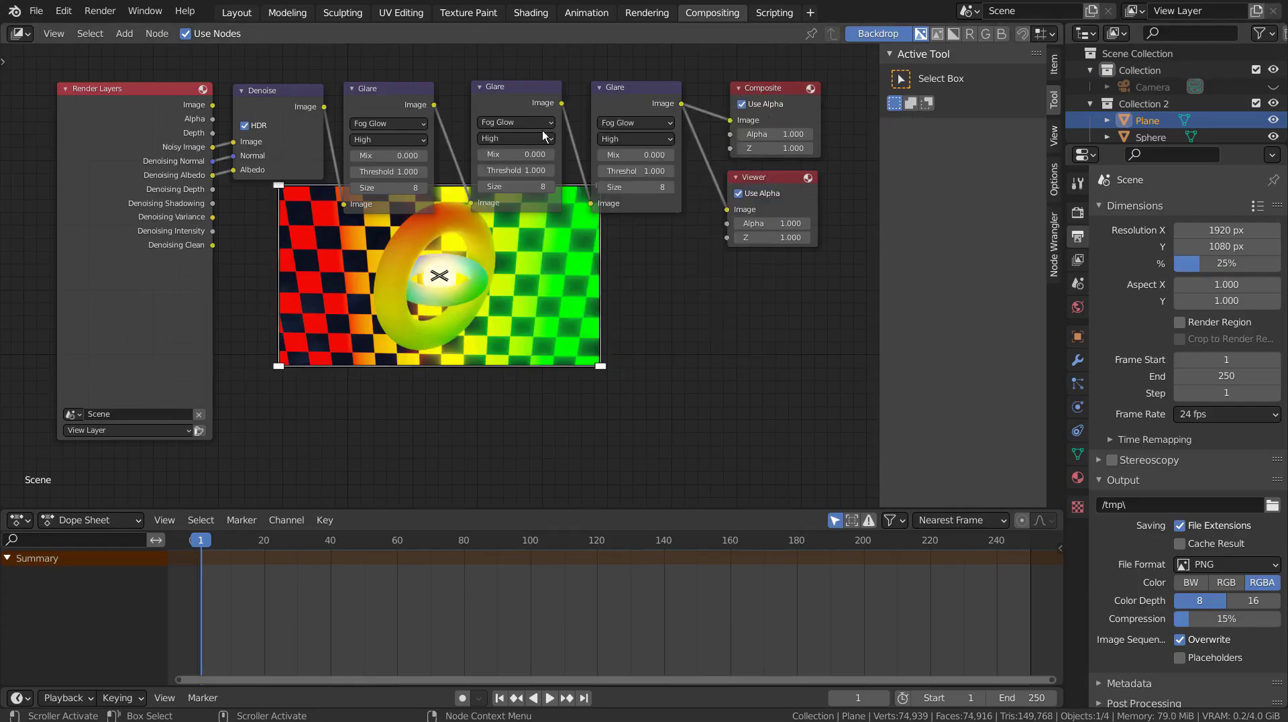
{"action": "left_click_drag", "start_coordinate": [471, 201], "coordinate": [735, 120]}
{"action": "left_click_drag", "start_coordinate": [433, 104], "coordinate": [727, 210]}
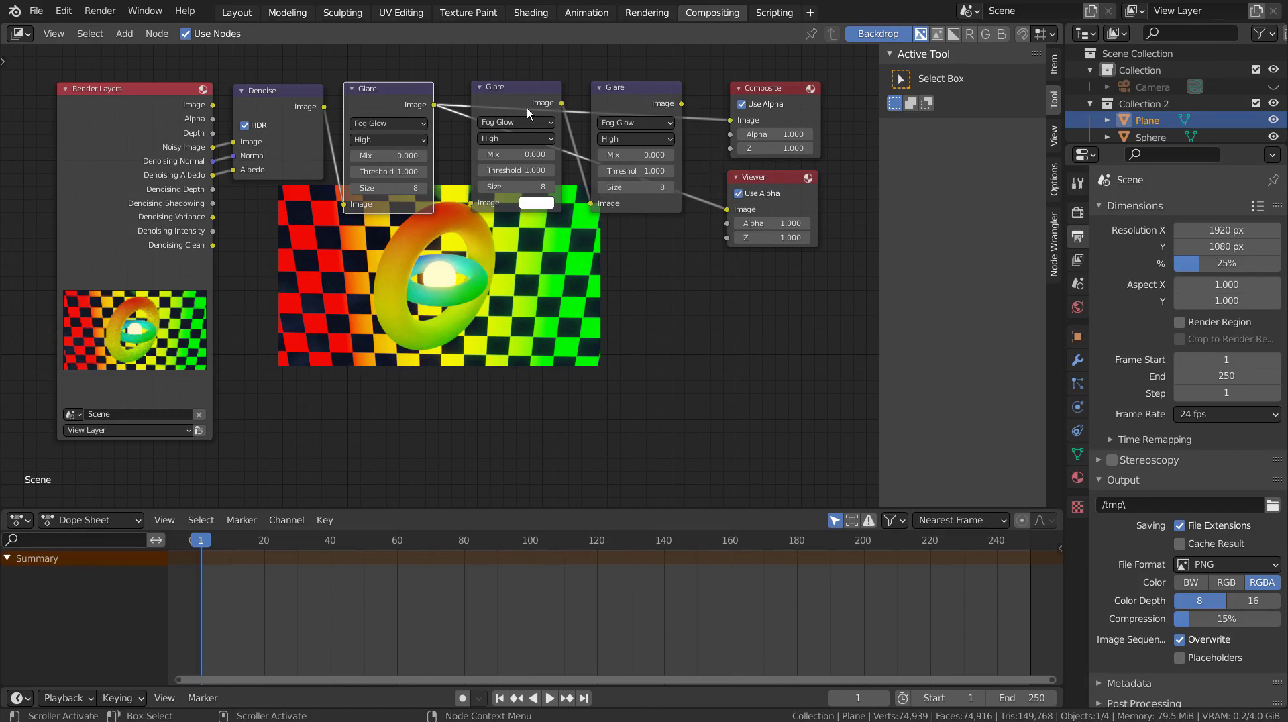
{"action": "left_click_drag", "start_coordinate": [730, 119], "coordinate": [471, 203]}
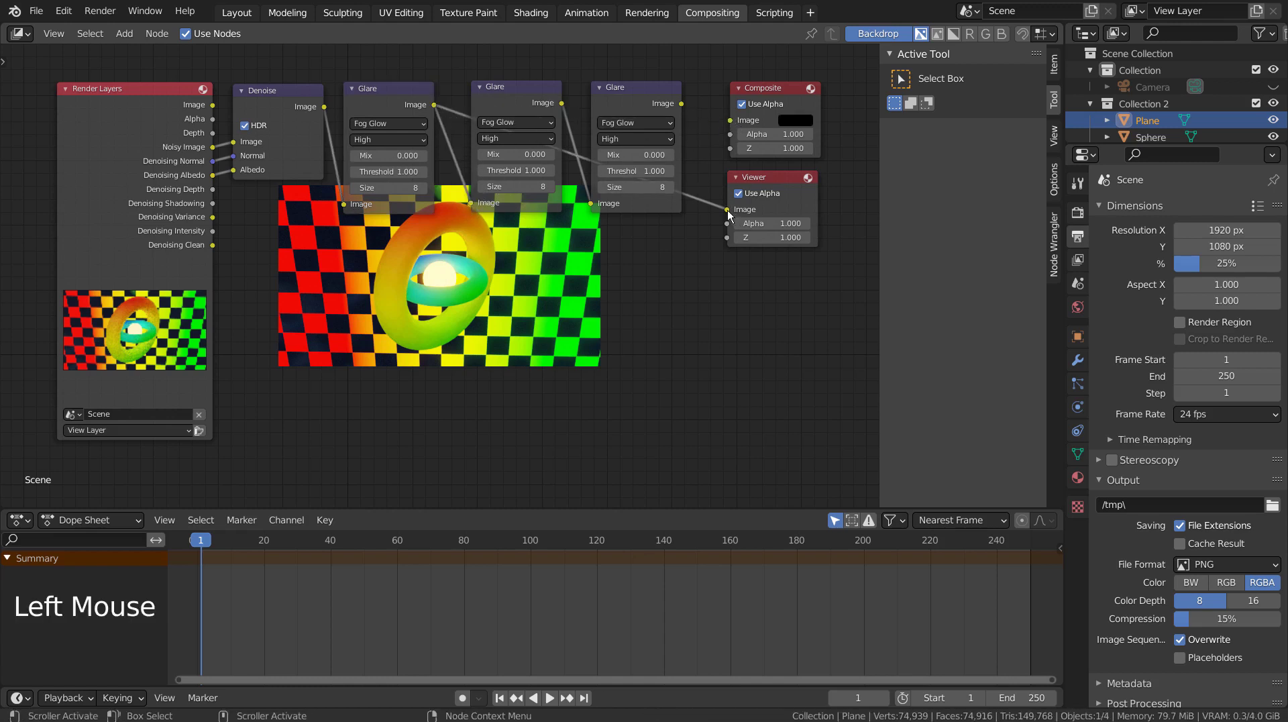
{"action": "left_click_drag", "start_coordinate": [728, 209], "coordinate": [674, 240]}
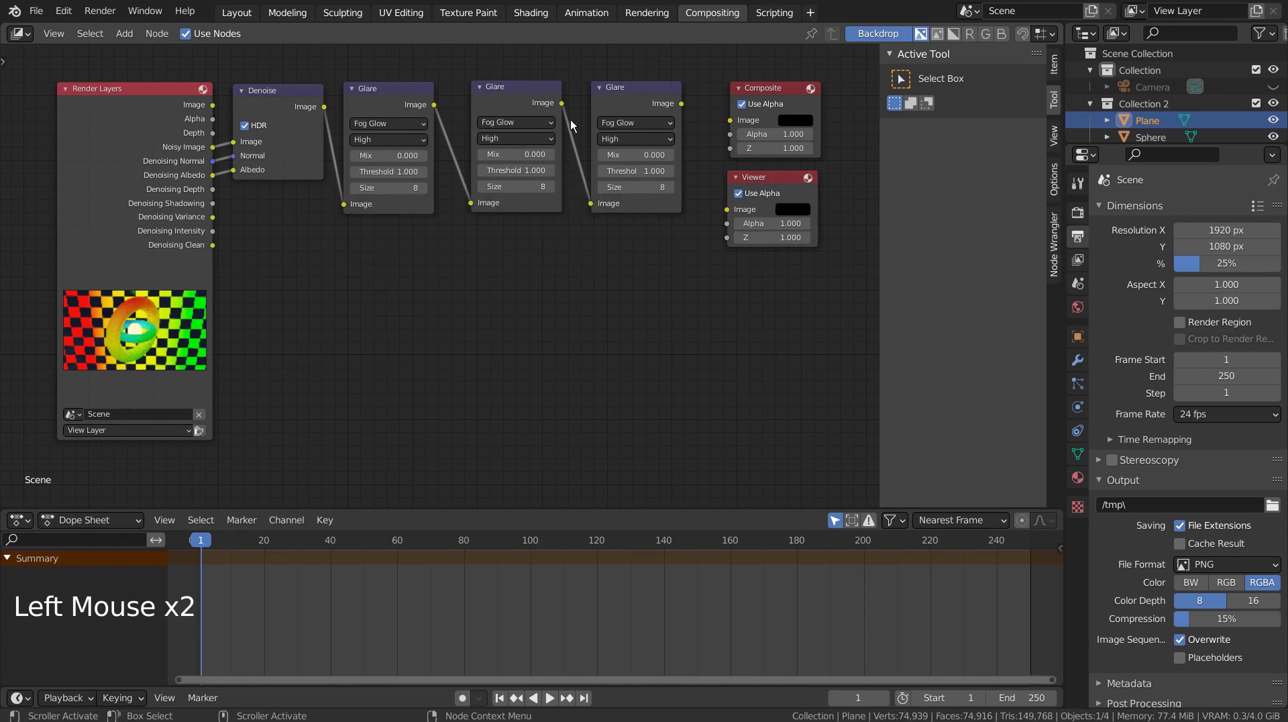
{"action": "left_click_drag", "start_coordinate": [590, 203], "coordinate": [727, 209]}
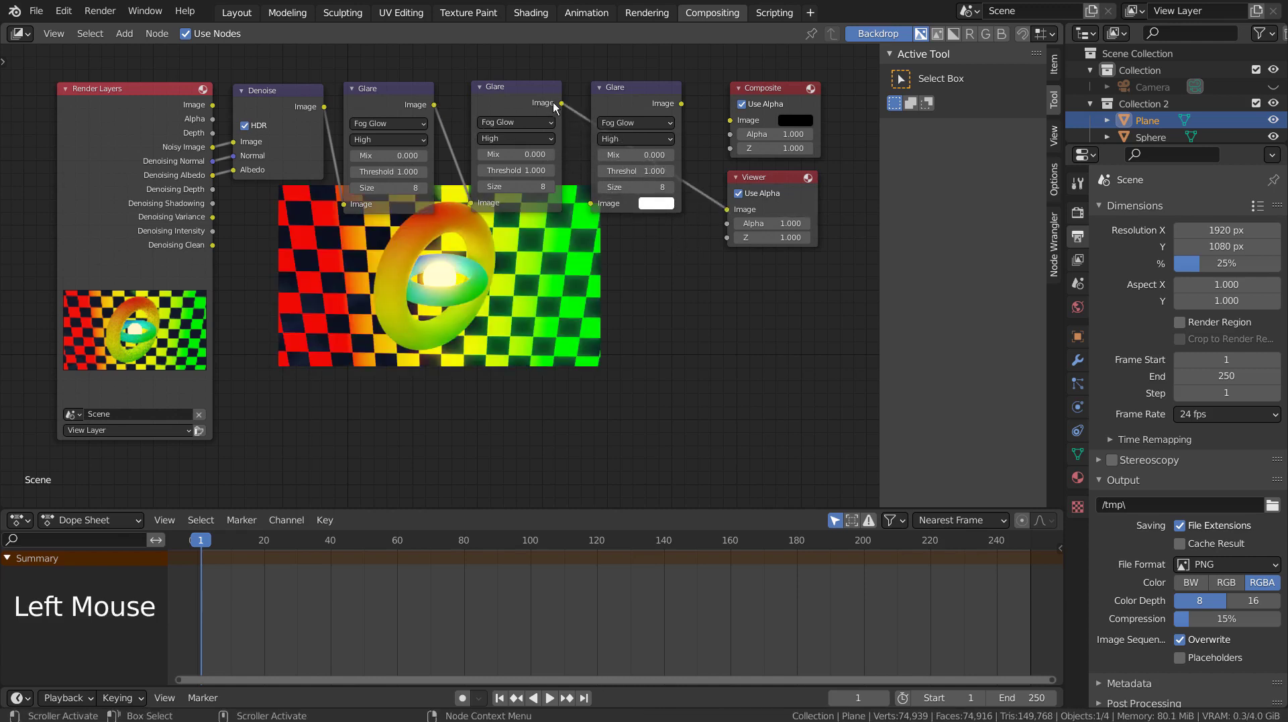
{"action": "left_click_drag", "start_coordinate": [562, 102], "coordinate": [730, 120]}
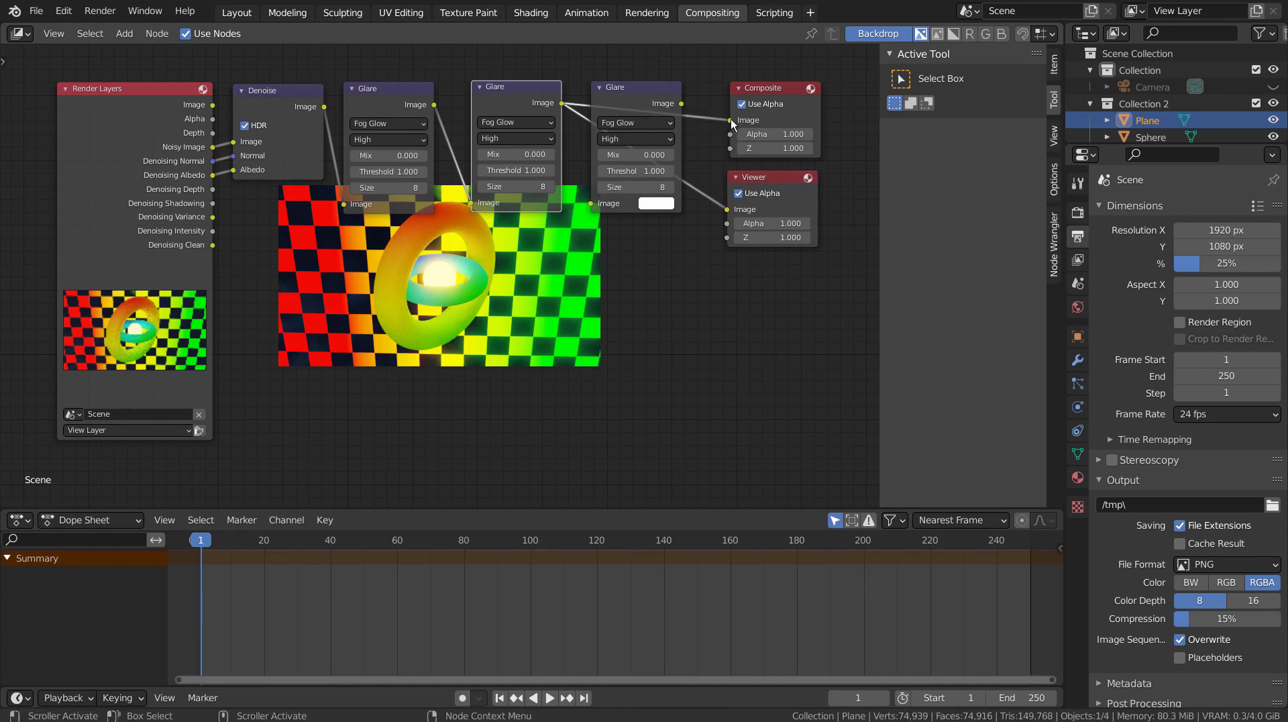
{"action": "left_click_drag", "start_coordinate": [727, 209], "coordinate": [711, 238]}
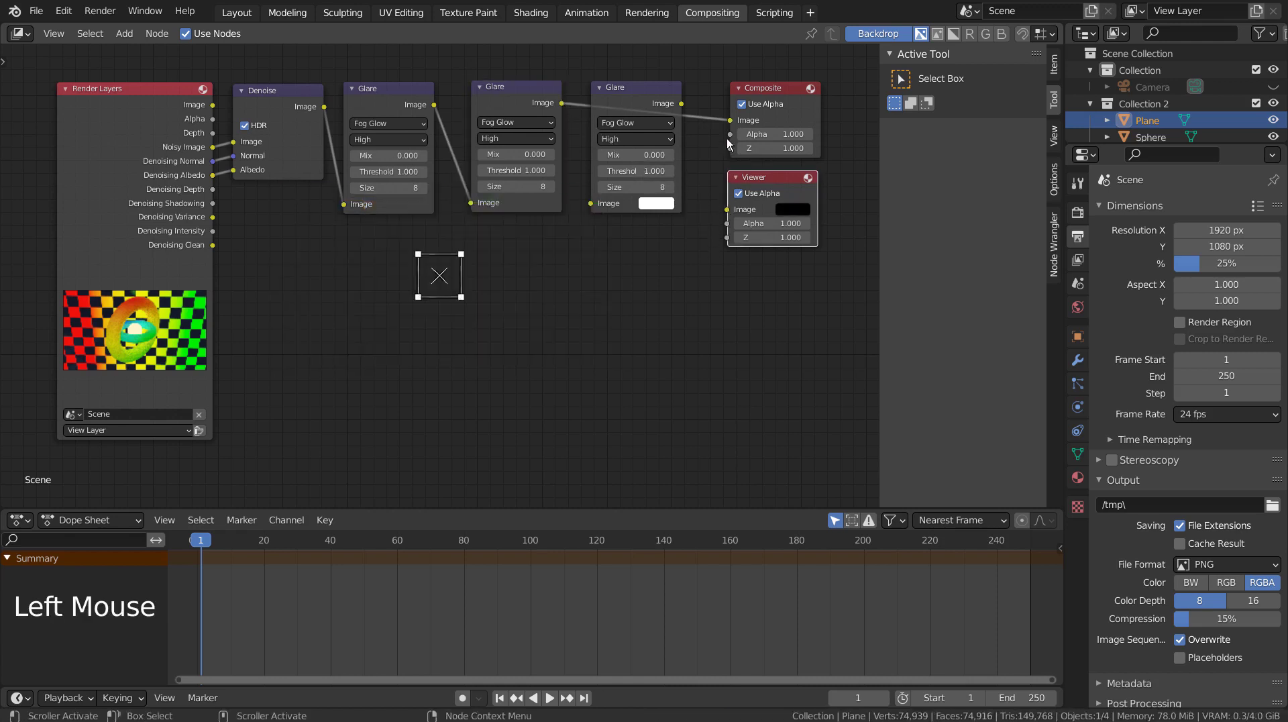
{"action": "left_click_drag", "start_coordinate": [729, 120], "coordinate": [600, 207]}
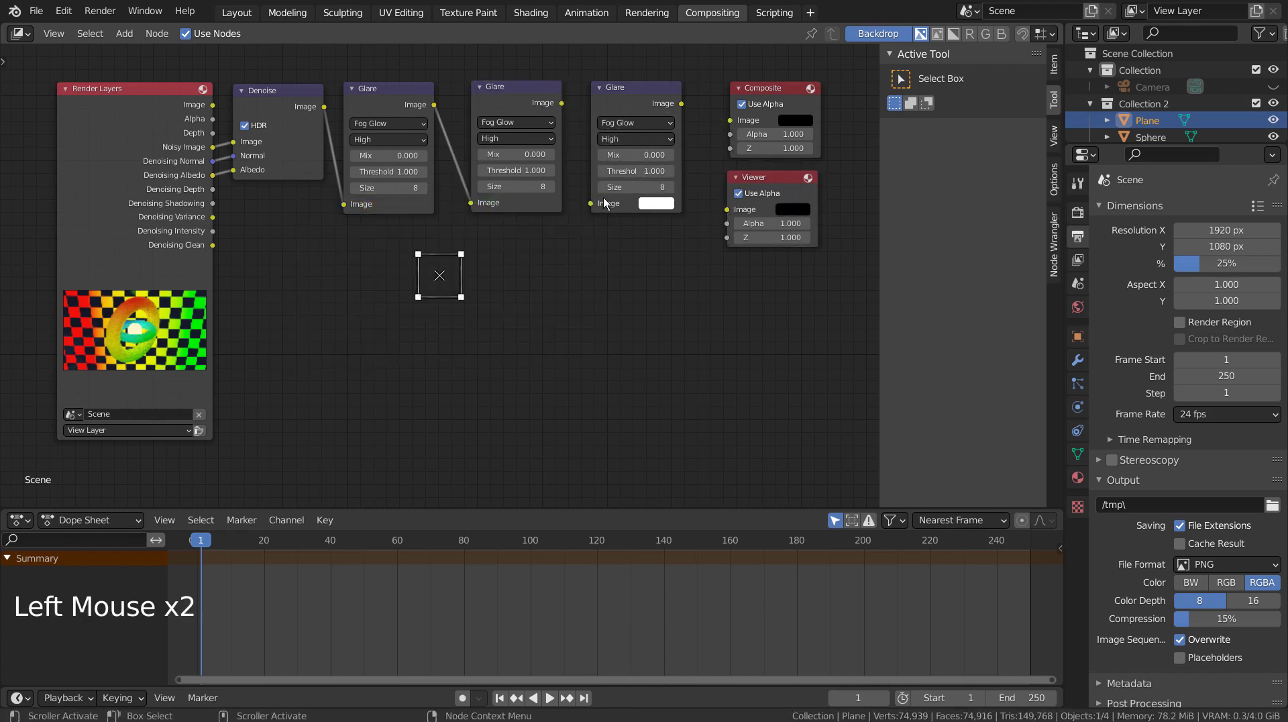
{"action": "left_click_drag", "start_coordinate": [561, 103], "coordinate": [595, 206]}
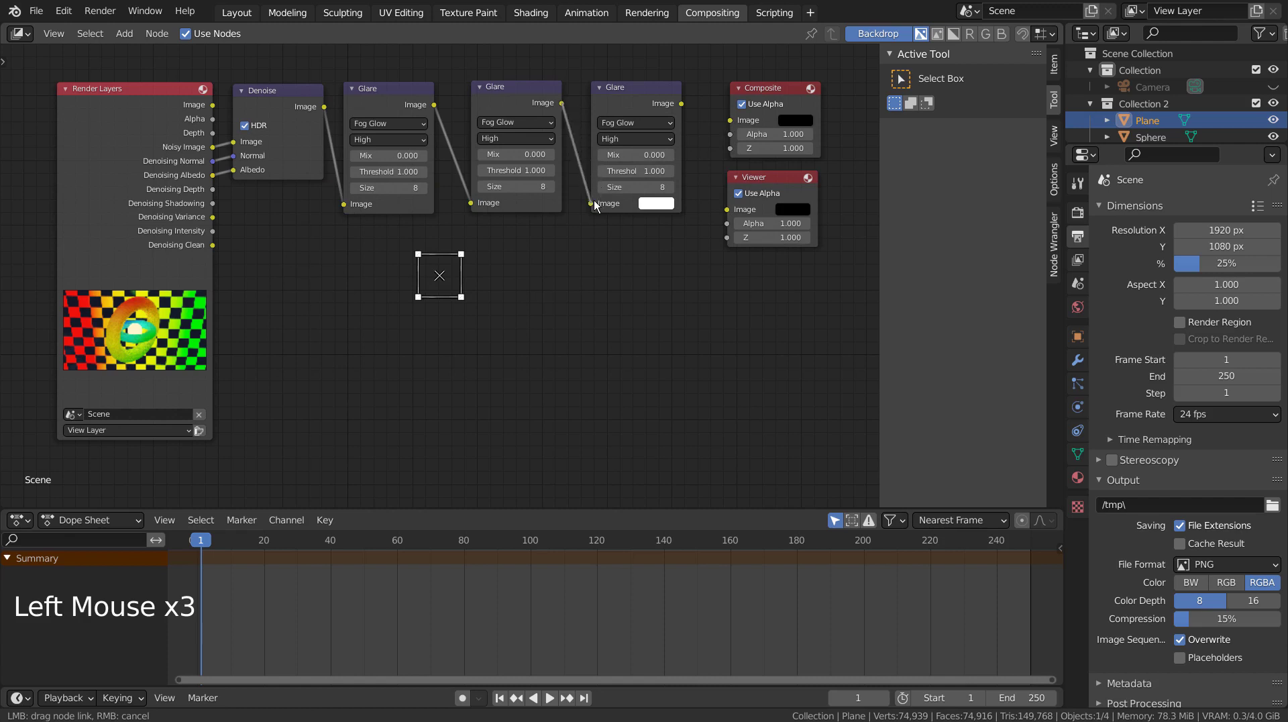
{"action": "left_click_drag", "start_coordinate": [681, 103], "coordinate": [730, 120]}
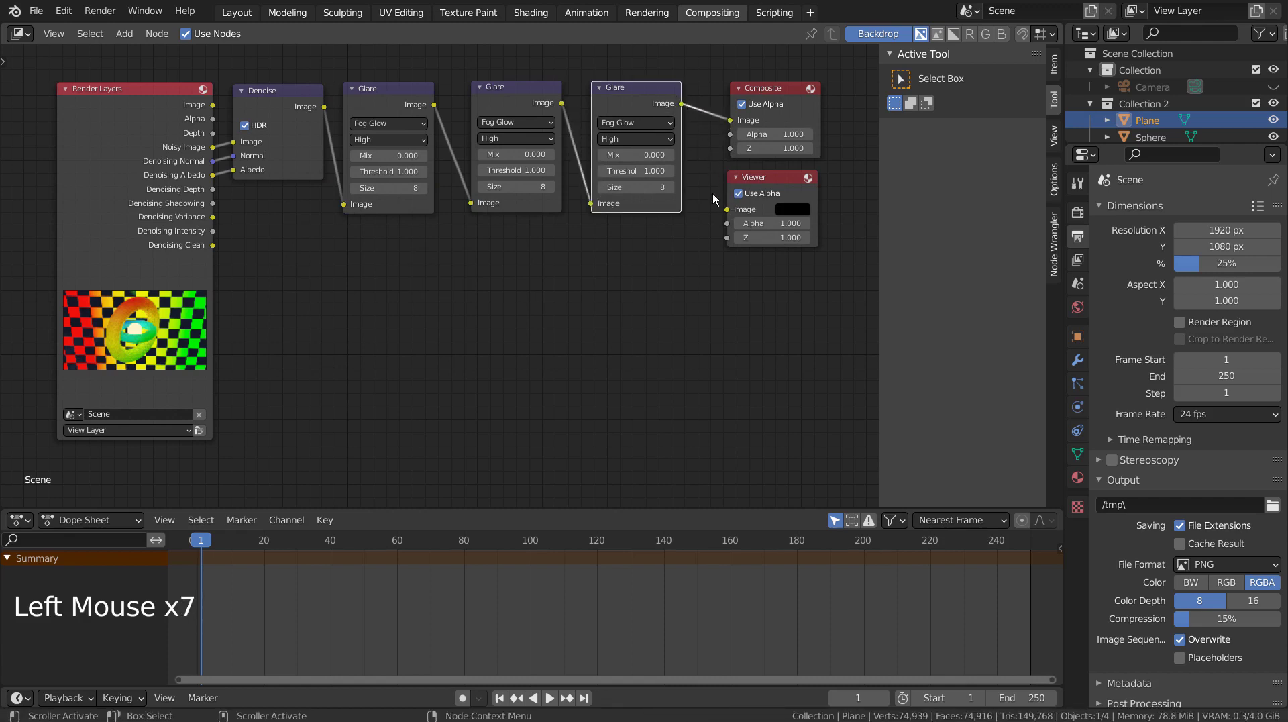
{"action": "left_click_drag", "start_coordinate": [682, 103], "coordinate": [727, 209]}
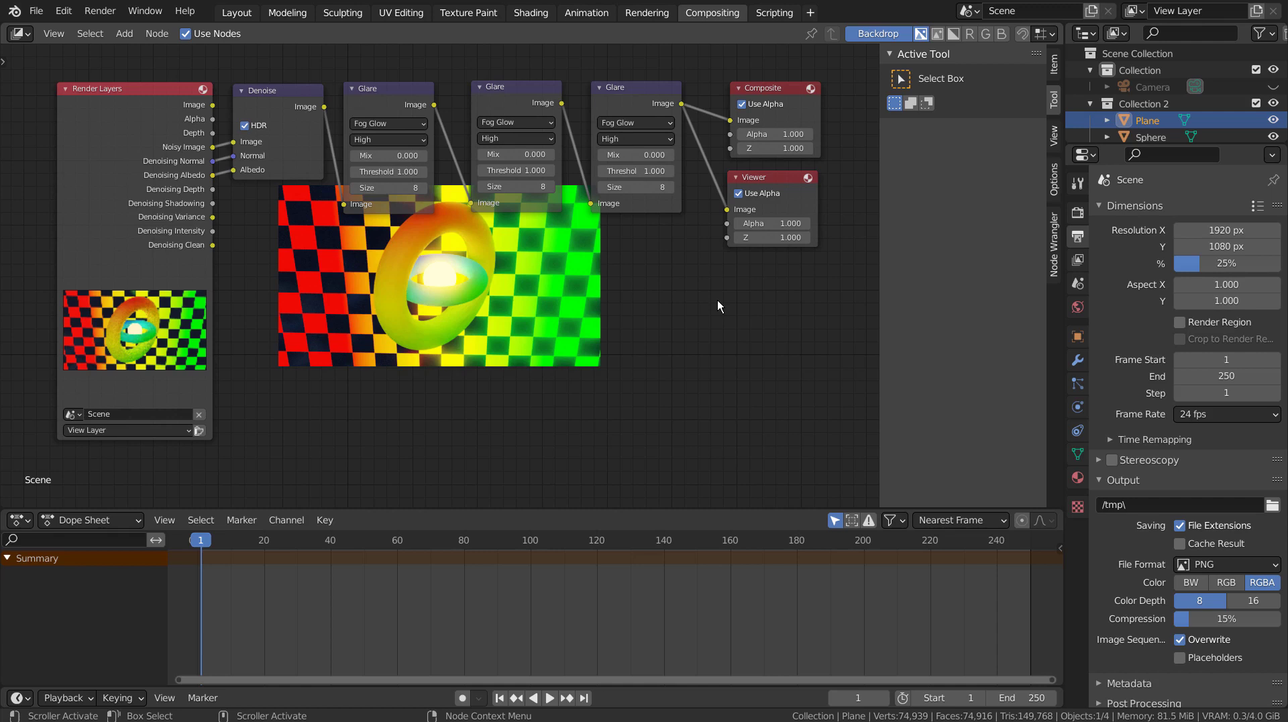
Step: Maximize the compositor node editor with Ctrl+Space and hide its N sidebar
{"action": "key", "text": "ctrl+space"}
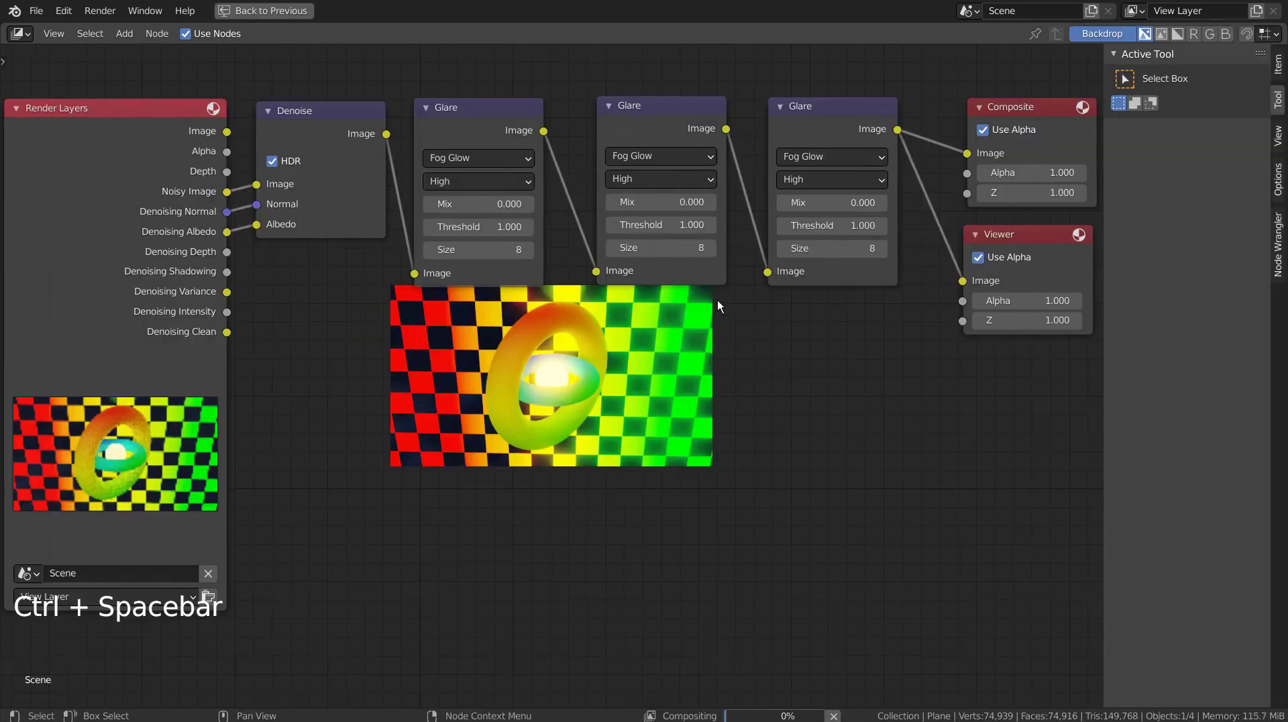
{"action": "key", "text": "n"}
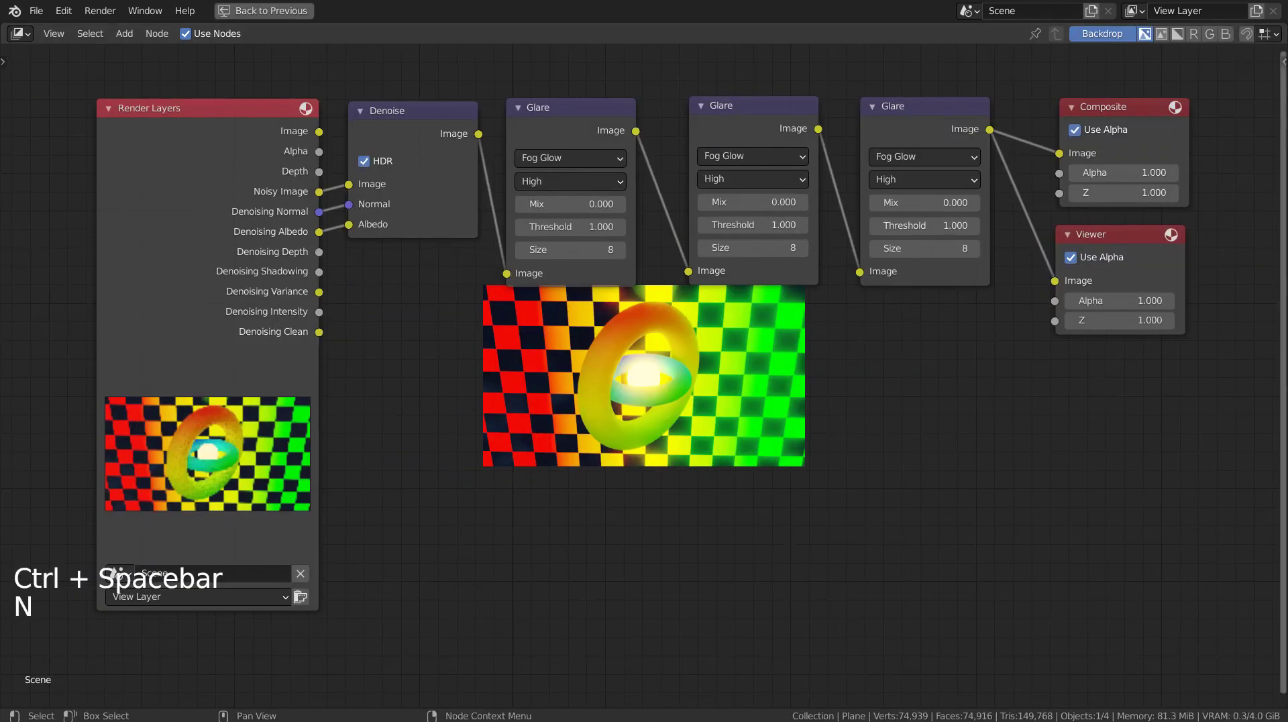